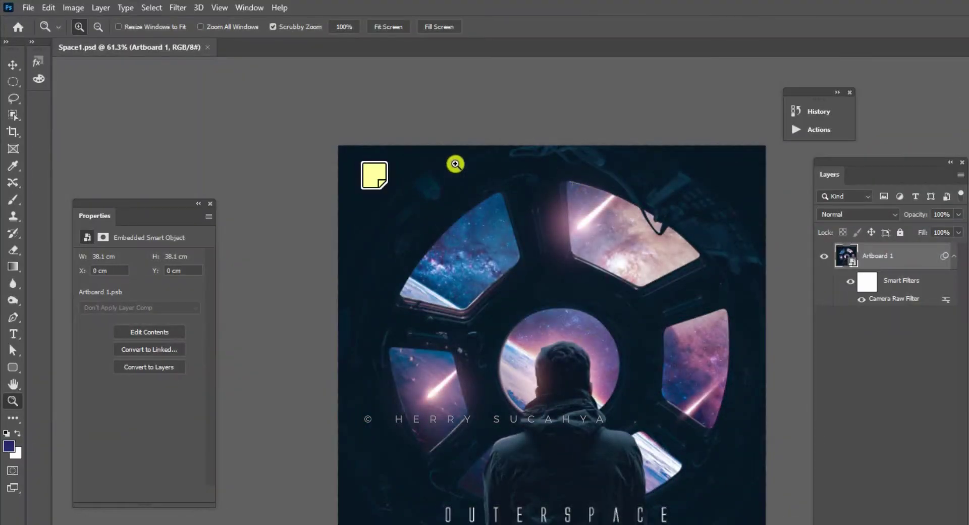
Step: Create a new 1080 × 1080 px document from the IG Std preset
left_click(28, 7)
left_click(33, 20)
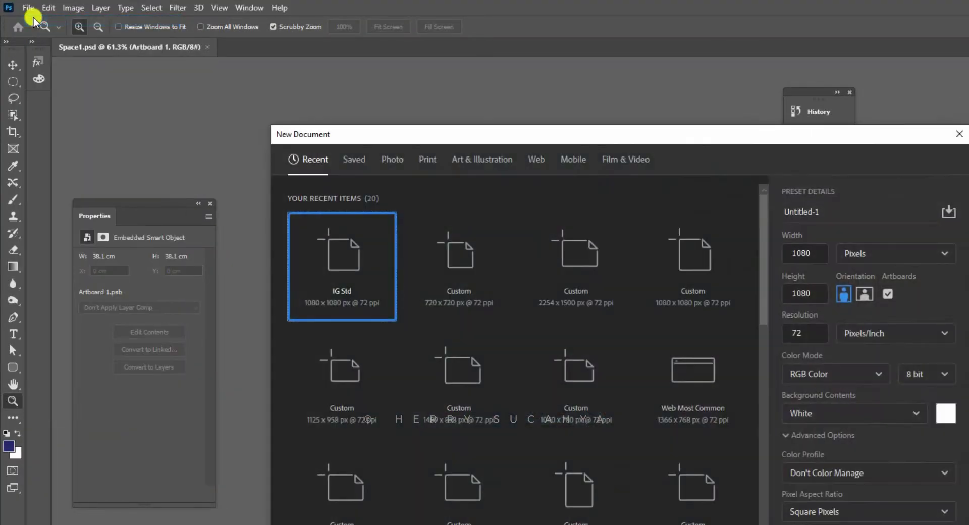
left_click(805, 253)
left_click(805, 294)
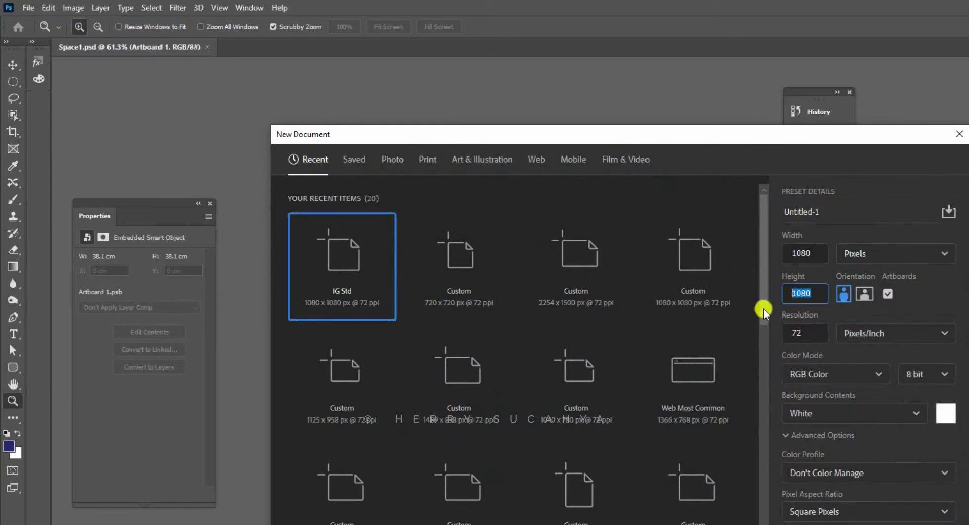
key("Return")
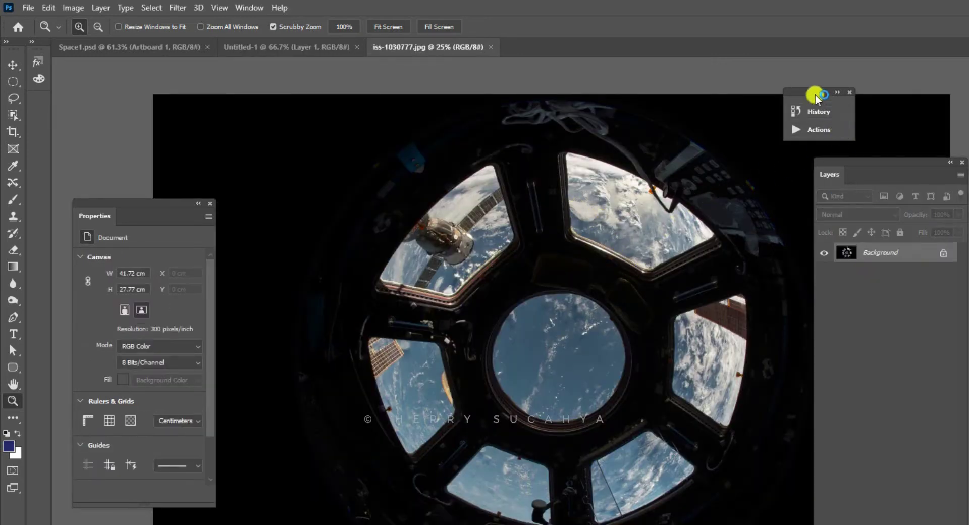
Step: Brush a Quick Selection over the dark cupola frame, leaving the window panes out
left_click_drag(815, 96, 841, 98)
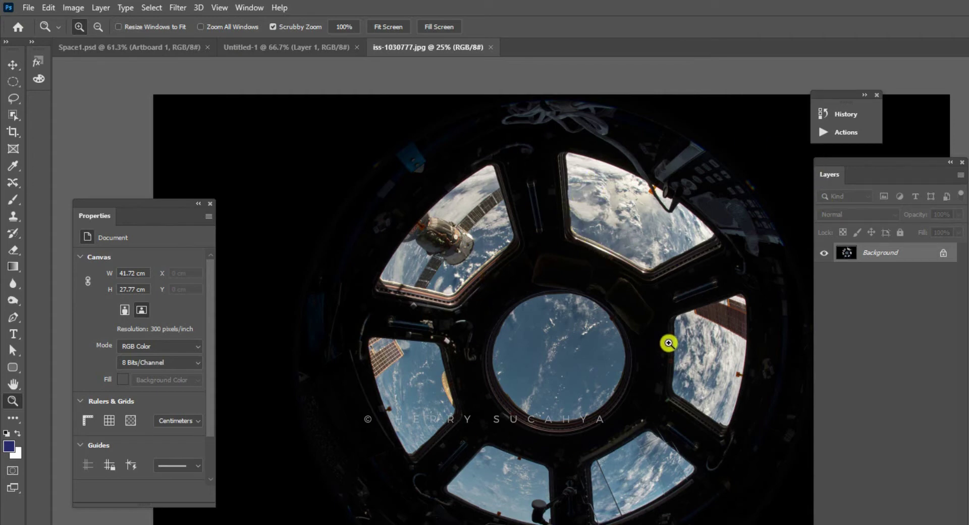
left_click(14, 115)
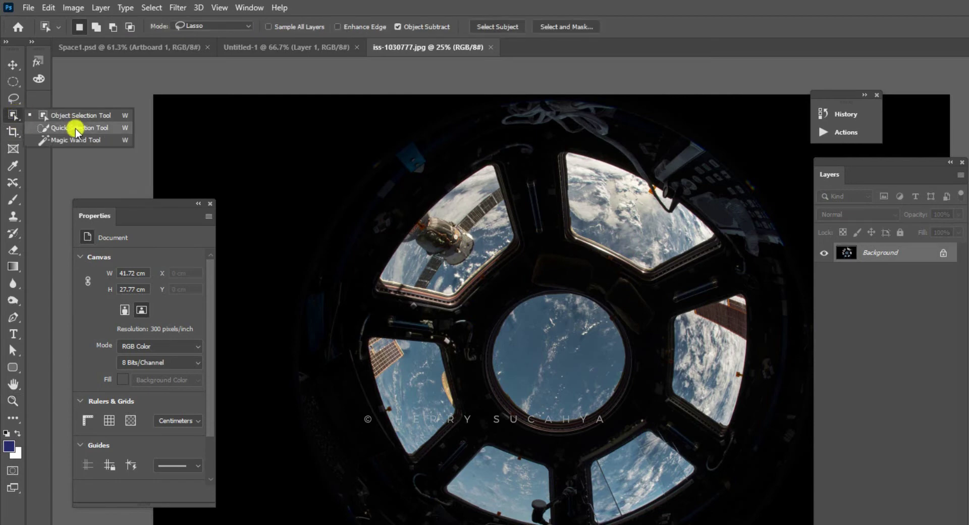
left_click(75, 128)
mouse_move(461, 130)
left_mouse_down()
mouse_move(322, 269)
mouse_move(280, 415)
mouse_move(293, 515)
left_mouse_up()
mouse_move(739, 520)
left_mouse_down()
mouse_move(776, 481)
mouse_move(799, 428)
mouse_move(806, 263)
mouse_move(786, 182)
mouse_move(767, 167)
mouse_move(655, 139)
left_mouse_up()
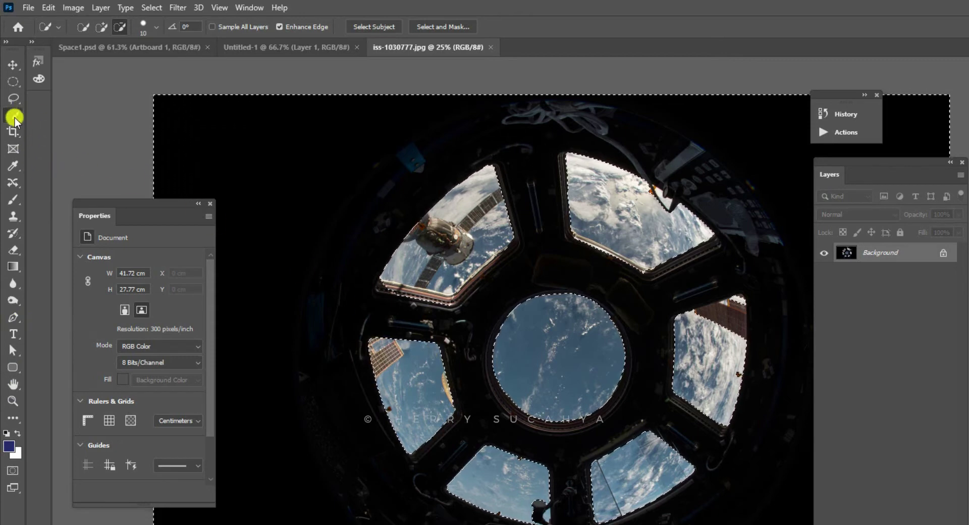
left_click_drag(14, 118, 245, 117)
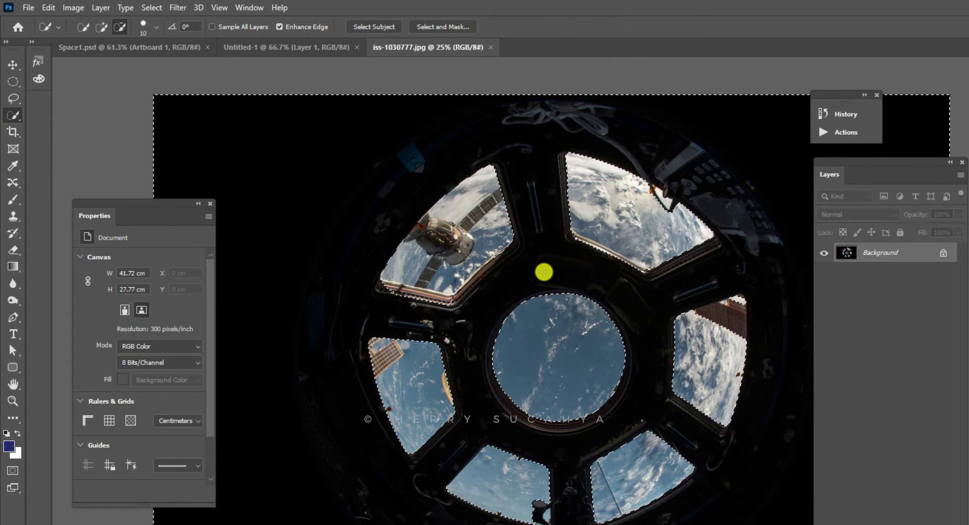
Step: Zoom into the upper-left window and add its frame edges to the selection
key("z")
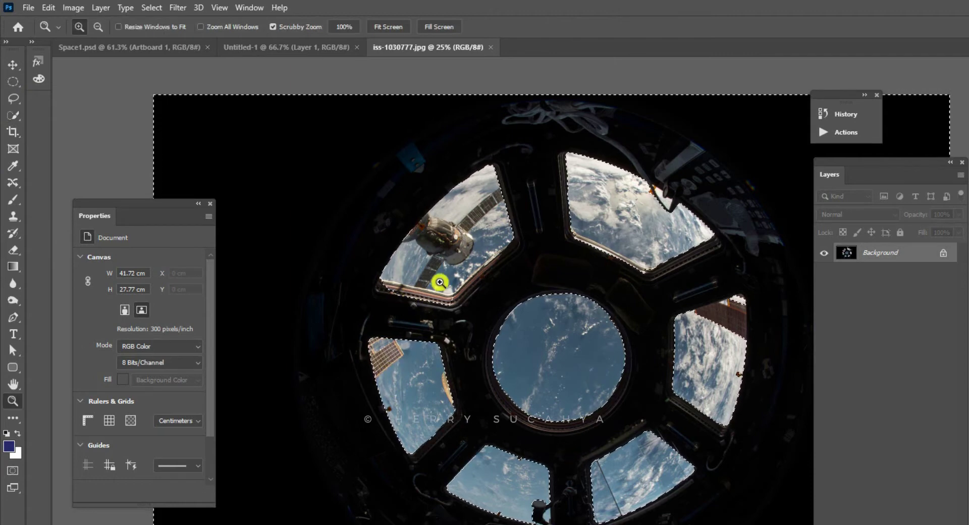
left_click(440, 282)
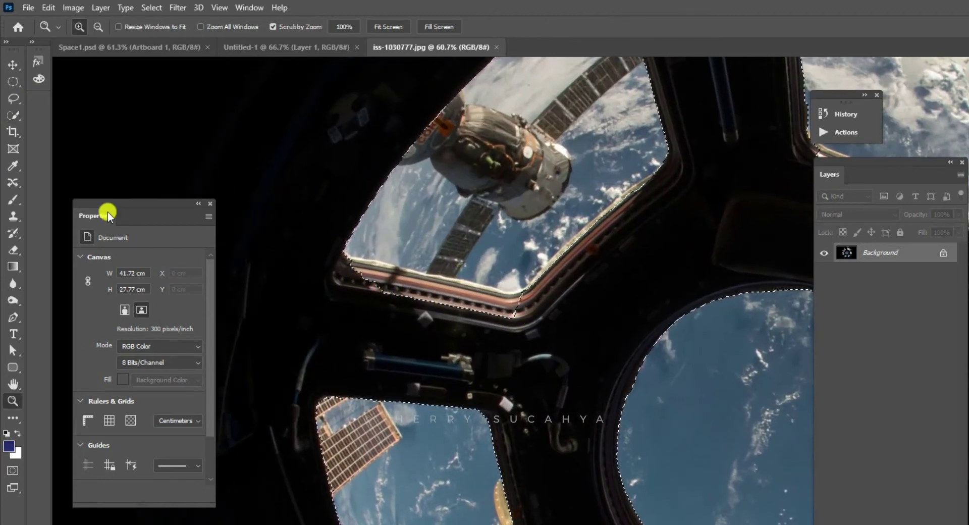
left_click(12, 115)
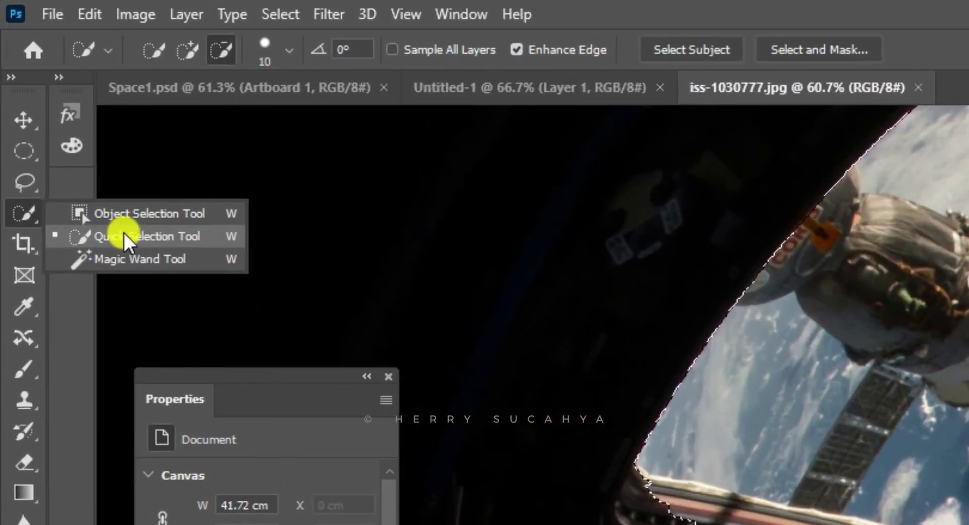
left_click(124, 235)
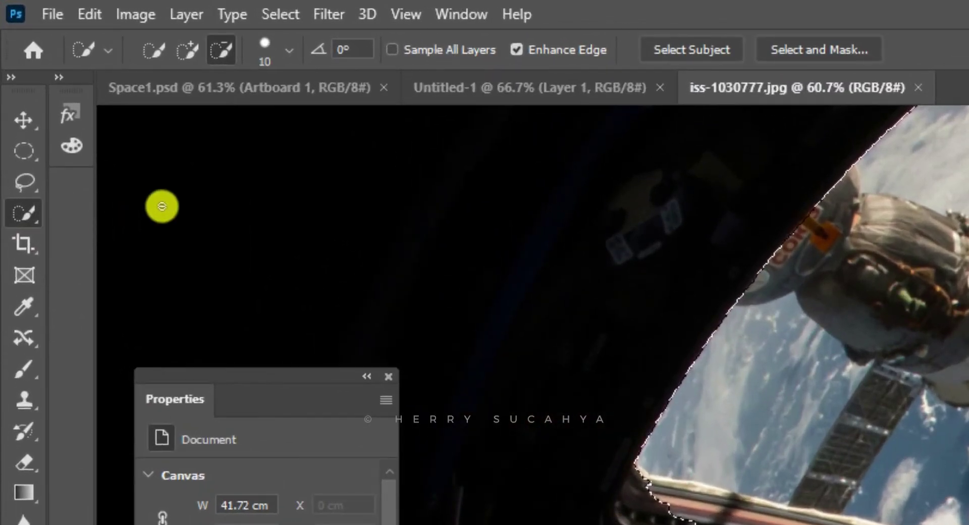
left_click(183, 48)
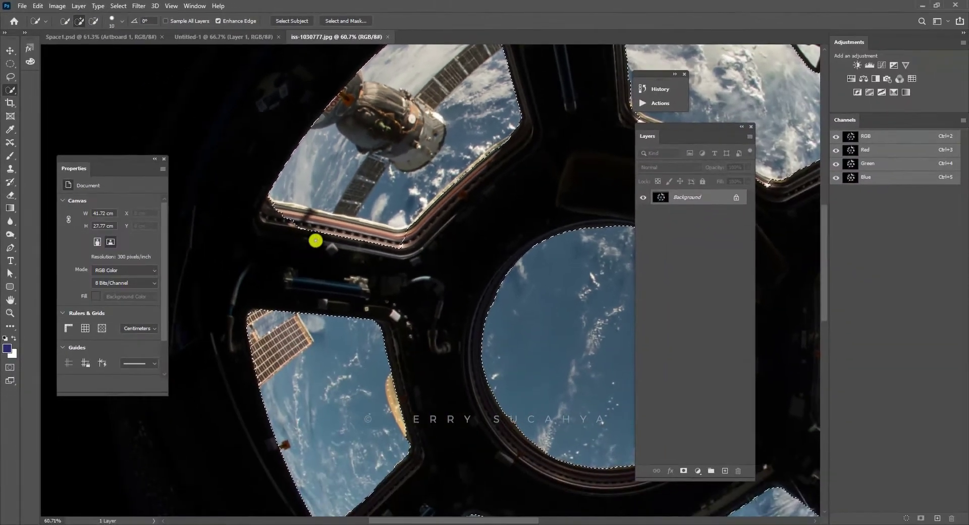
mouse_move(501, 383)
left_mouse_down()
mouse_move(443, 339)
mouse_move(536, 353)
left_mouse_up()
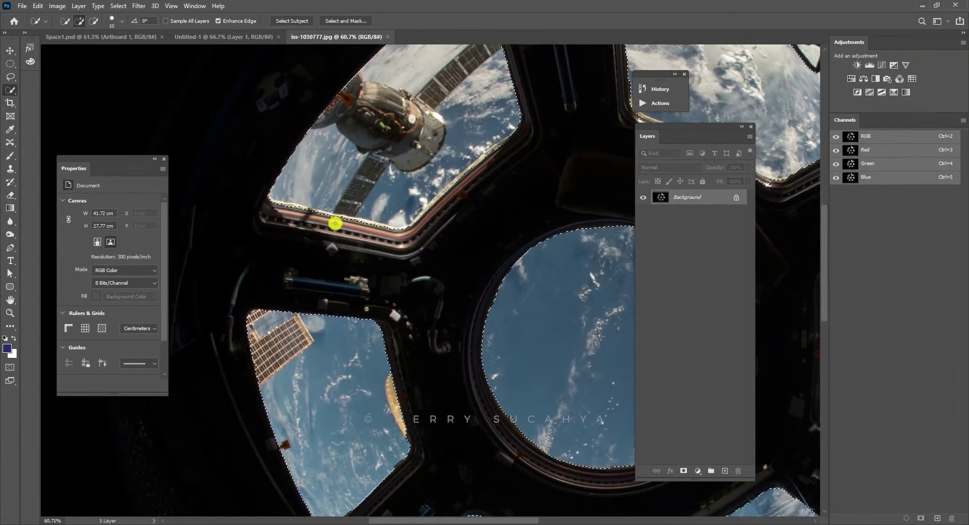
mouse_move(335, 223)
left_mouse_down()
mouse_move(416, 242)
mouse_move(398, 247)
left_mouse_up()
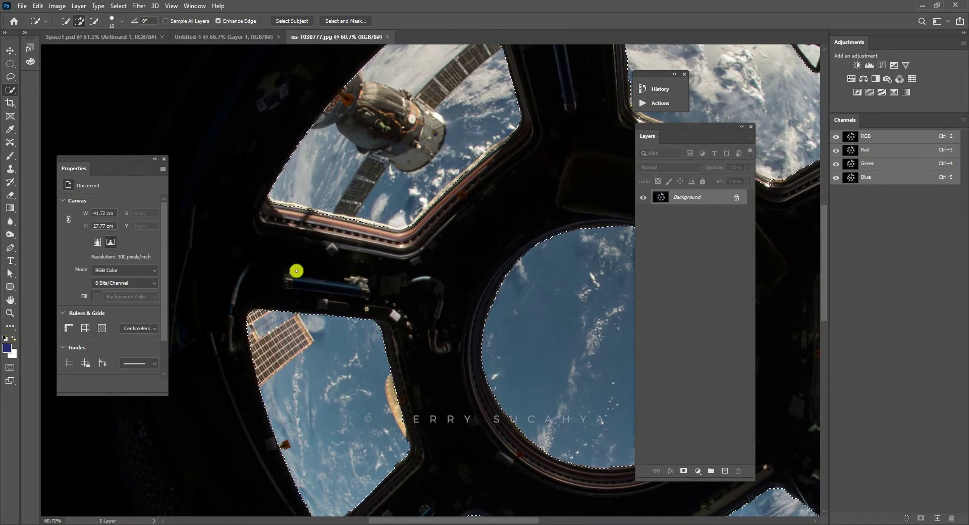
left_click_drag(449, 156, 298, 249)
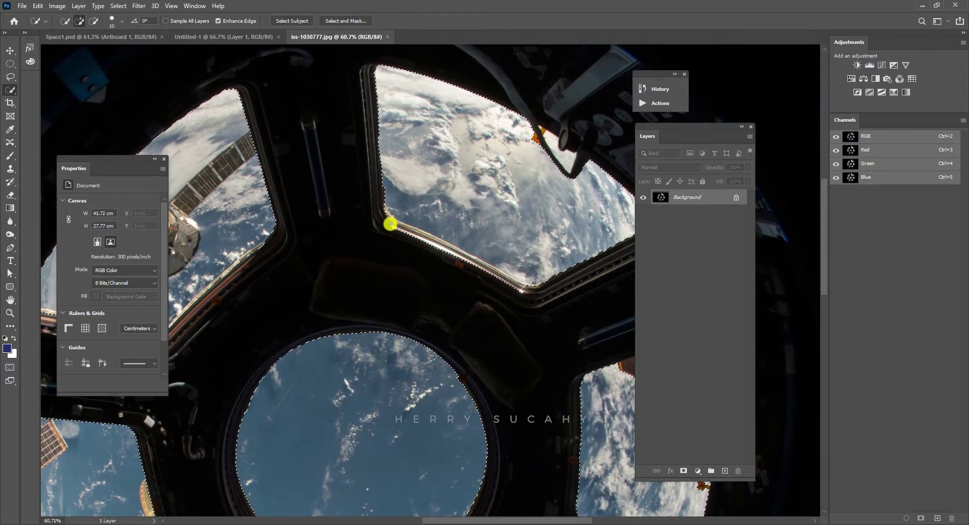
mouse_move(390, 224)
left_mouse_down()
mouse_move(521, 287)
mouse_move(424, 236)
left_mouse_up()
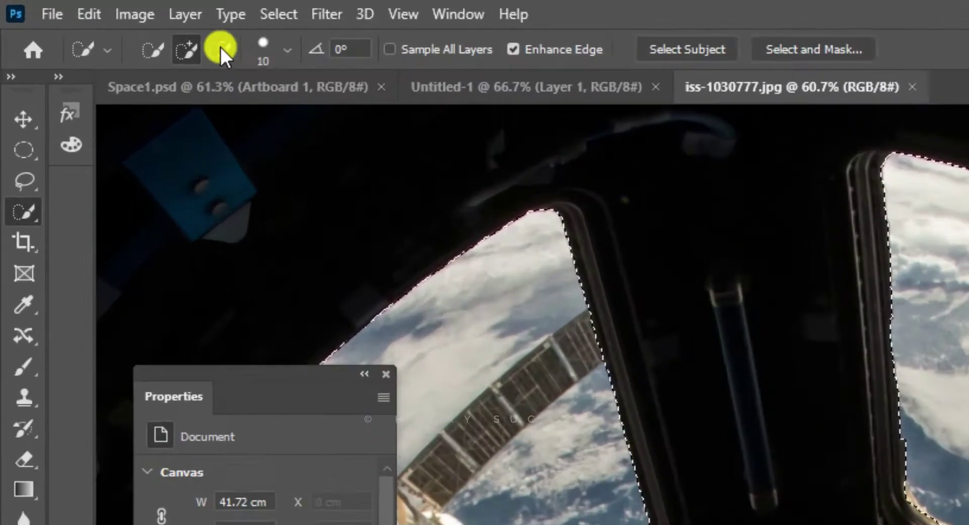
Step: In subtract mode, trim the selection around the lower, left and round central windows
left_click(97, 21)
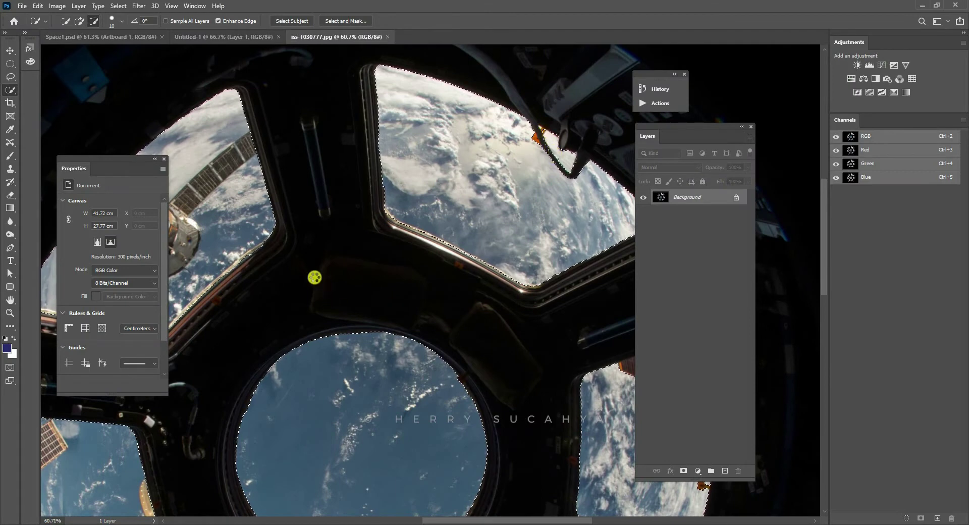
mouse_move(618, 366)
left_mouse_down()
mouse_move(432, 184)
mouse_move(507, 149)
left_mouse_up()
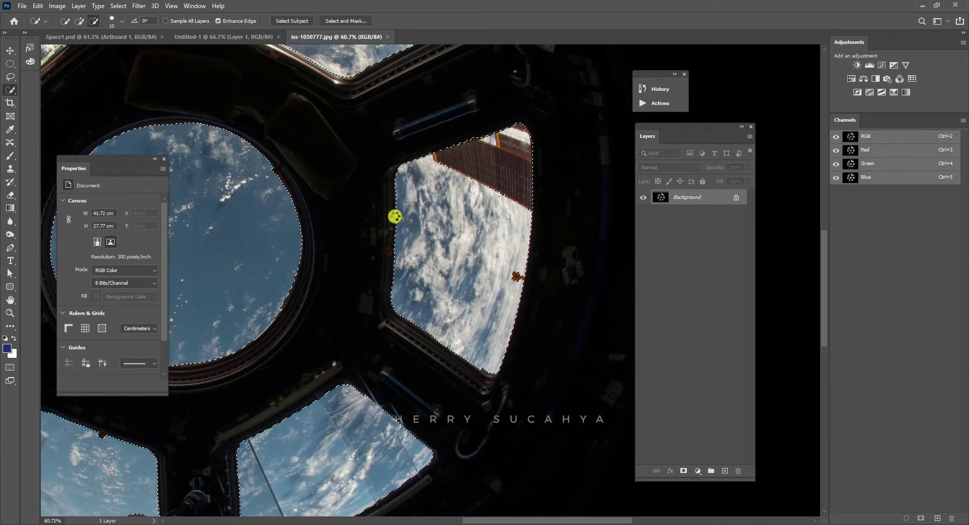
left_click_drag(456, 210, 485, 214)
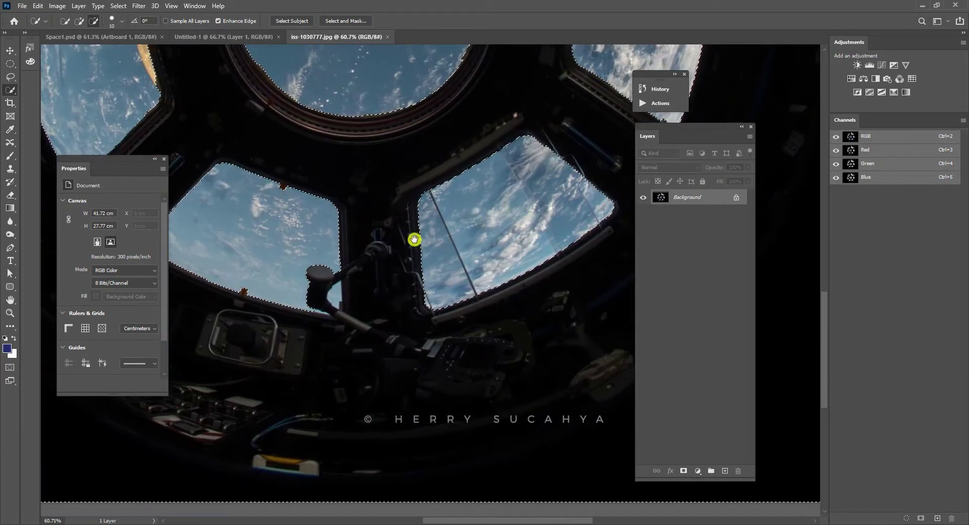
left_click_drag(414, 240, 530, 199)
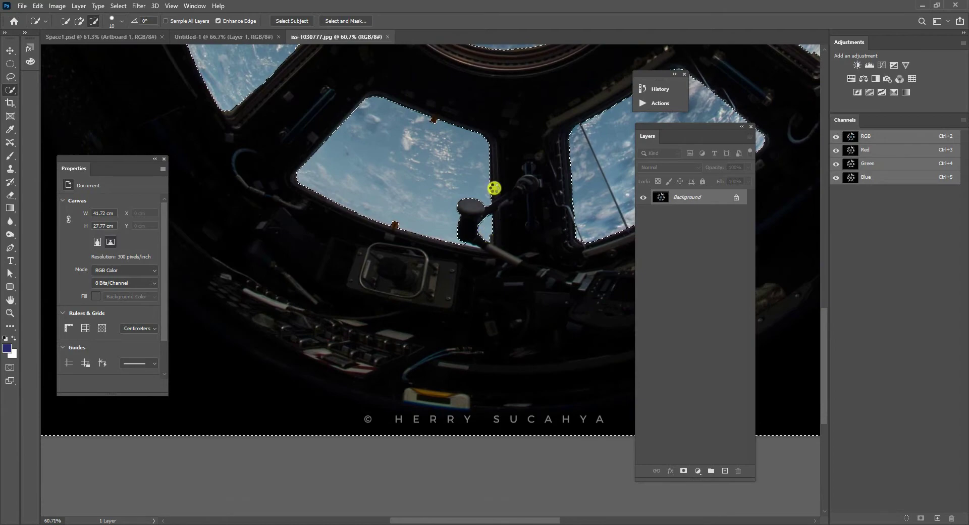
left_click_drag(411, 123, 567, 229)
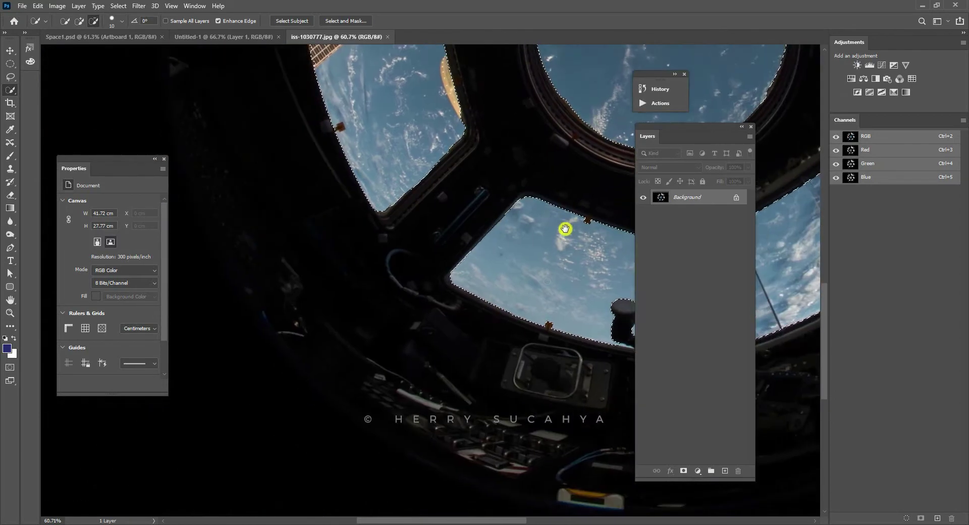
left_click_drag(514, 150, 450, 342)
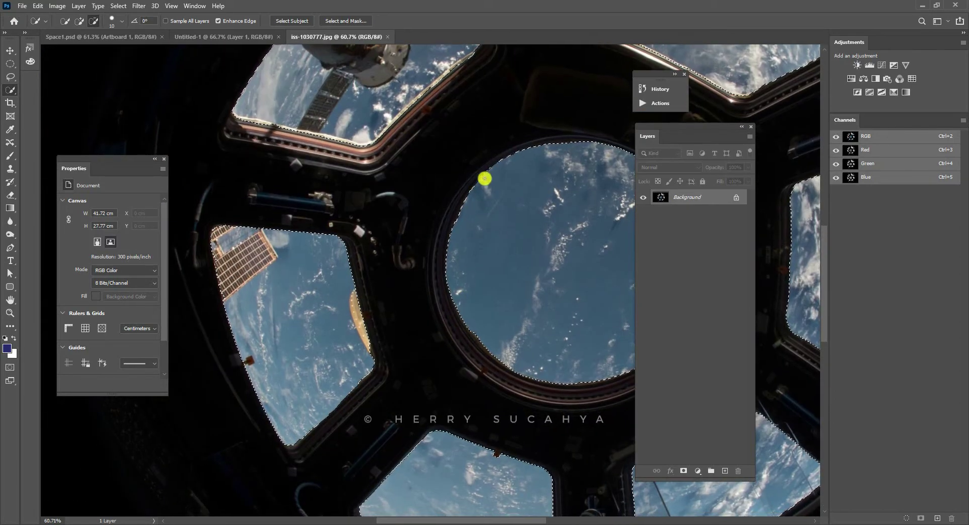
left_click_drag(553, 204, 434, 218)
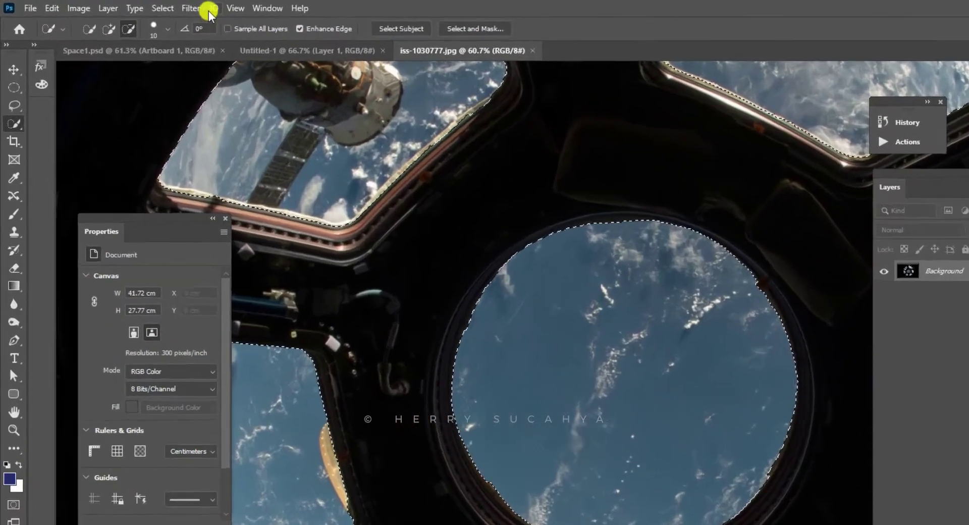
Step: In Select and Mask, preview On White; set Radius 4 px, Smooth 17, Feather 1.6 px, Contrast 39%
left_click(118, 6)
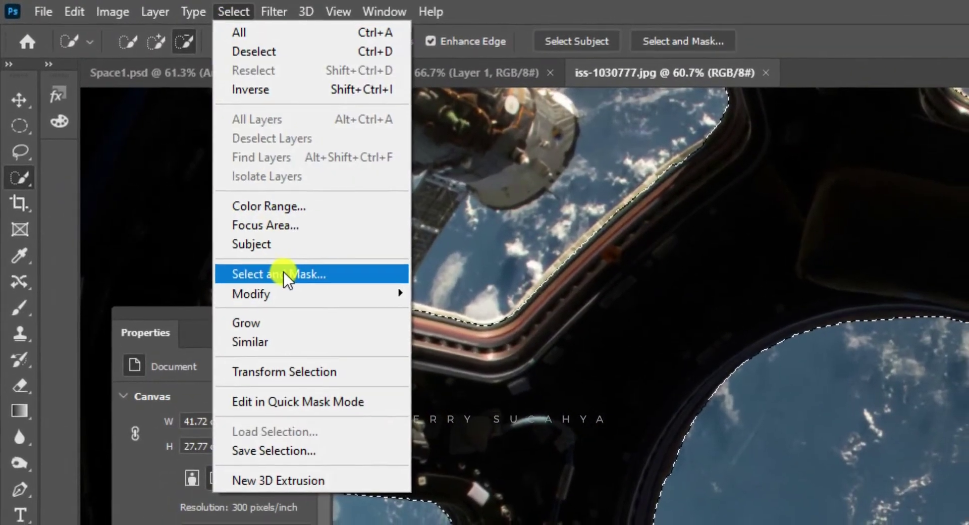
left_click(282, 276)
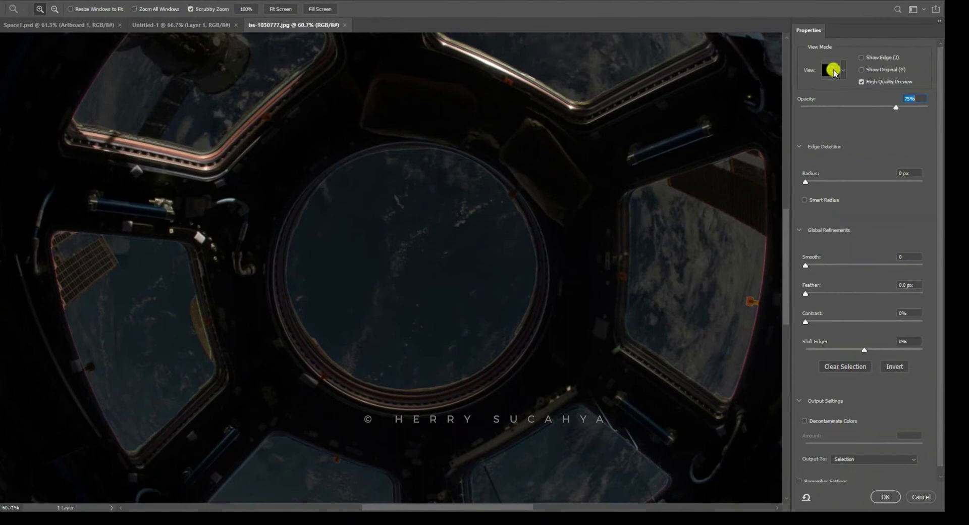
left_click(833, 70)
left_click(816, 176)
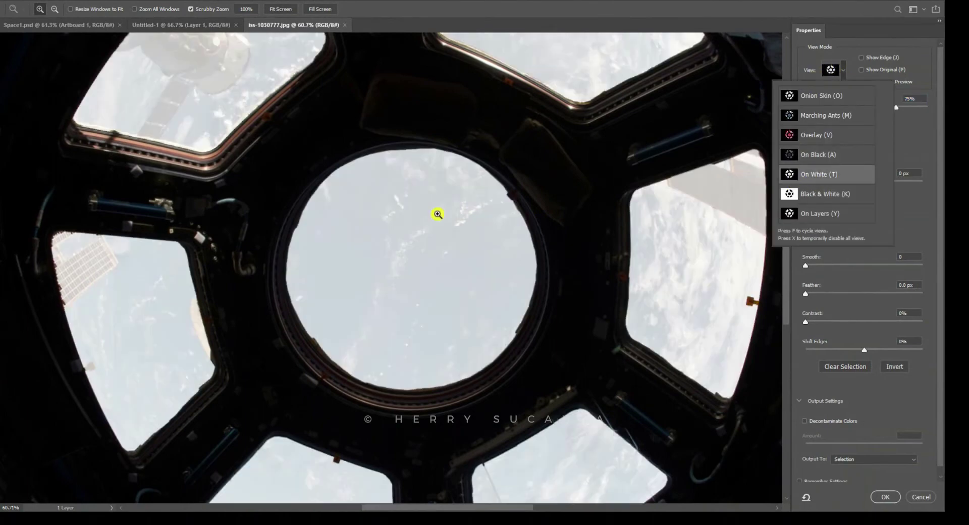
left_click_drag(505, 355, 743, 204)
scroll(527, 208, "up", 2)
scroll(557, 253, "up", 3)
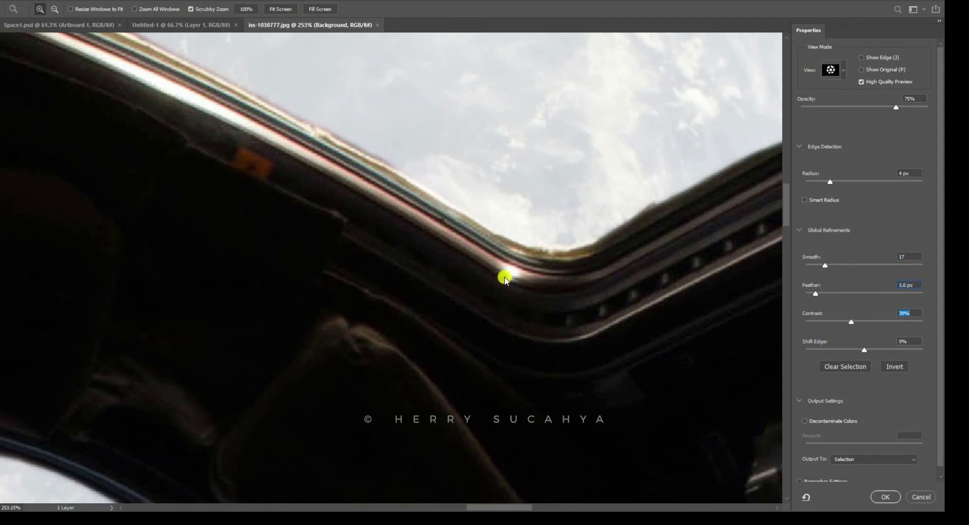
scroll(508, 264, "down", 8)
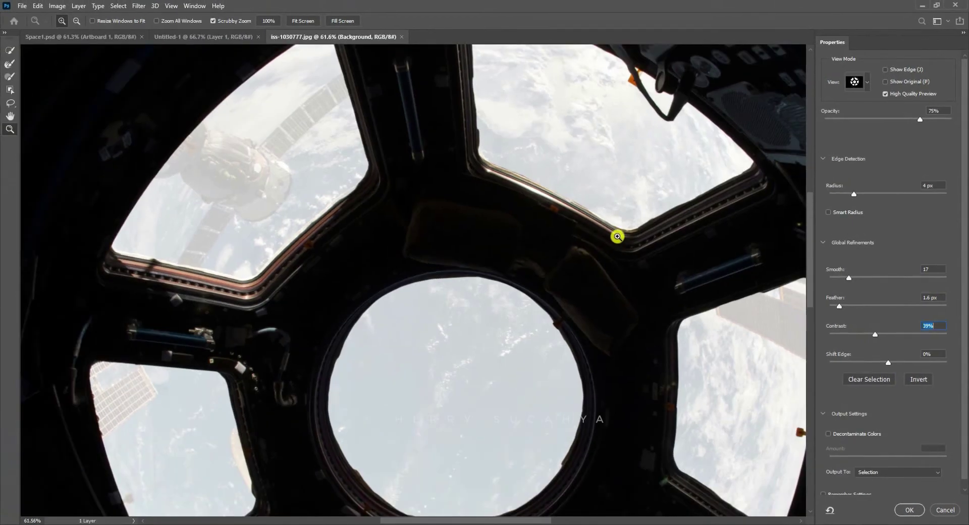
scroll(622, 233, "down", 1)
left_click_drag(646, 371, 604, 223)
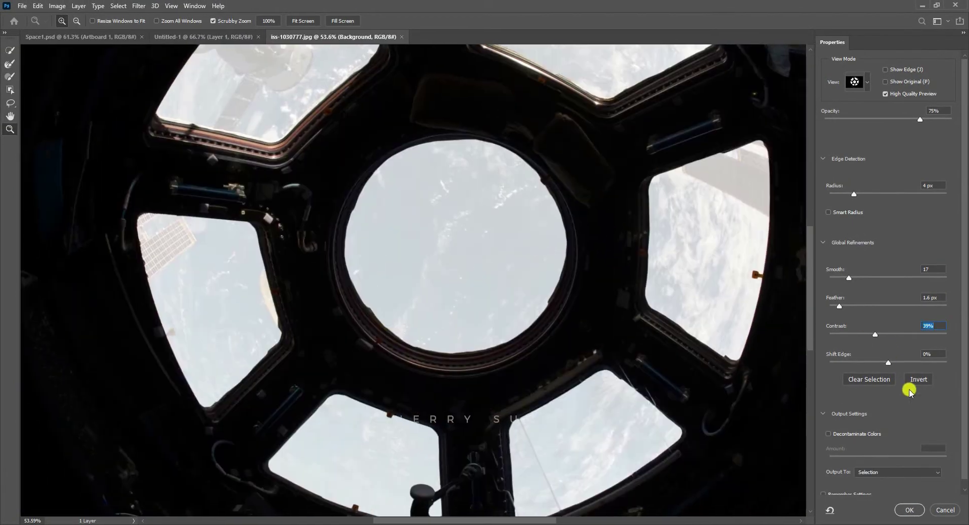
left_click(899, 473)
Step: Output the refinement to a layer mask and drag the cupola photo onto Untitled-1
left_click(886, 486)
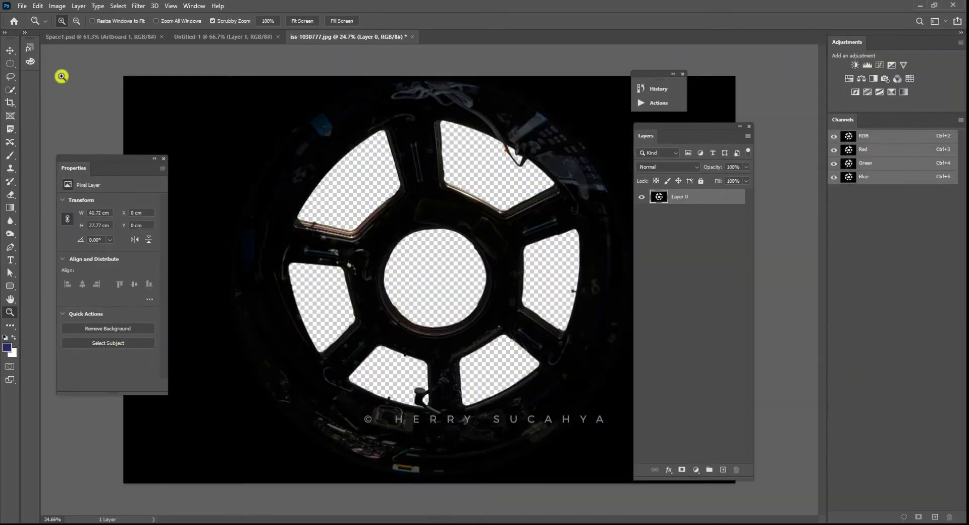
left_click(11, 51)
left_click_drag(424, 95, 249, 38)
left_click_drag(399, 207, 387, 198)
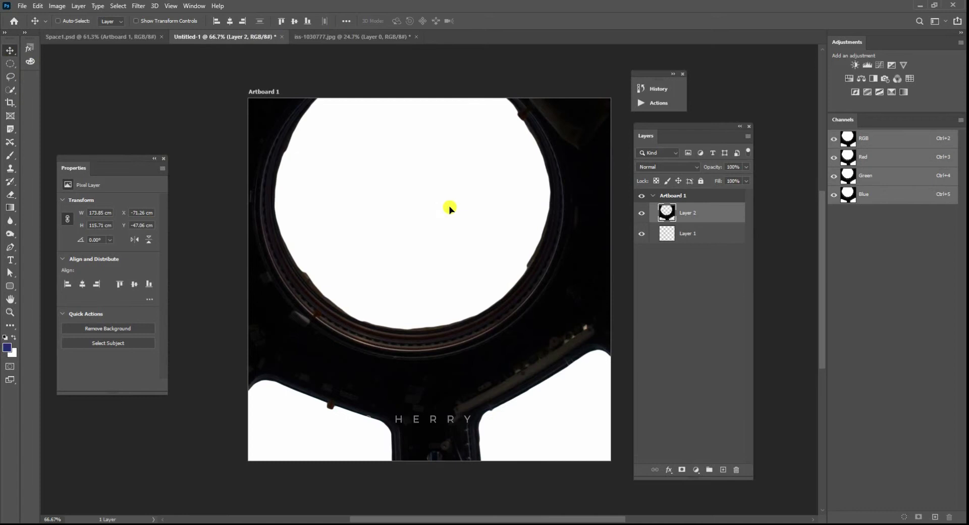
mouse_move(449, 208)
left_mouse_down()
mouse_move(459, 227)
mouse_move(460, 201)
left_mouse_up()
Step: Scale the cupola layer to 33.4% and centre it on the artboard
key("ctrl+t")
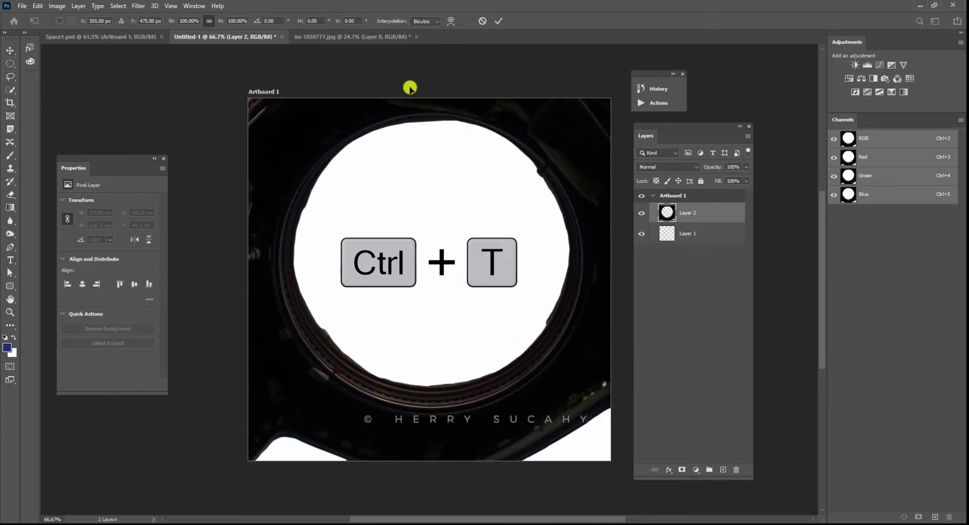
left_click_drag(171, 25, 137, 37)
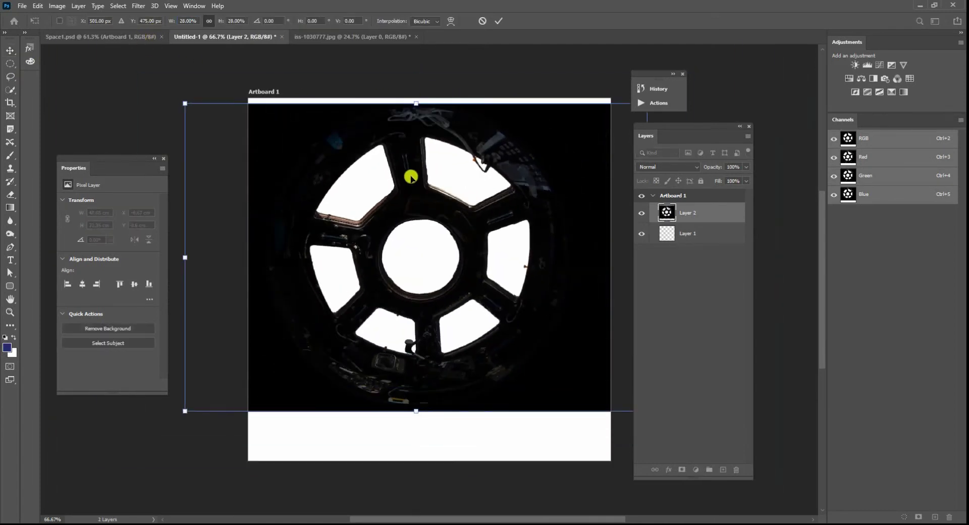
left_click_drag(410, 173, 422, 189)
left_click_drag(433, 126, 449, 100)
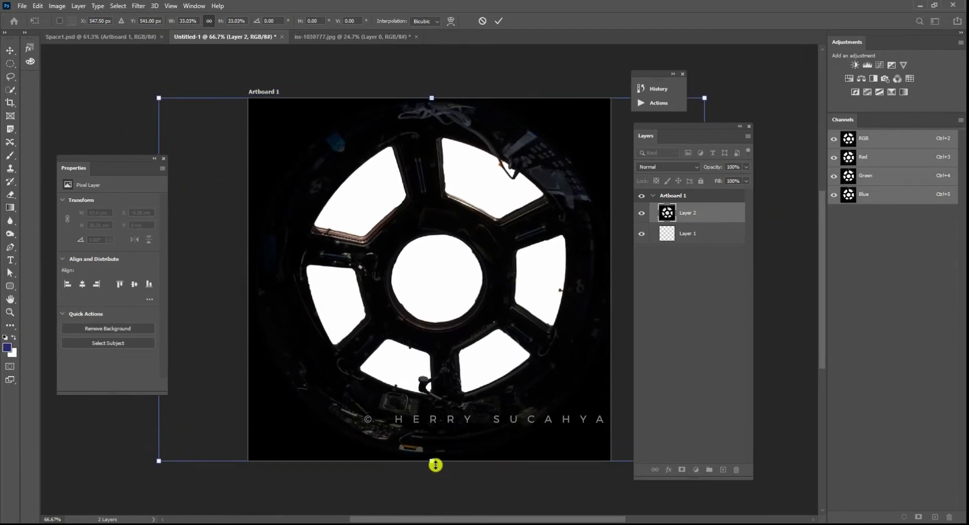
left_click_drag(435, 465, 432, 462)
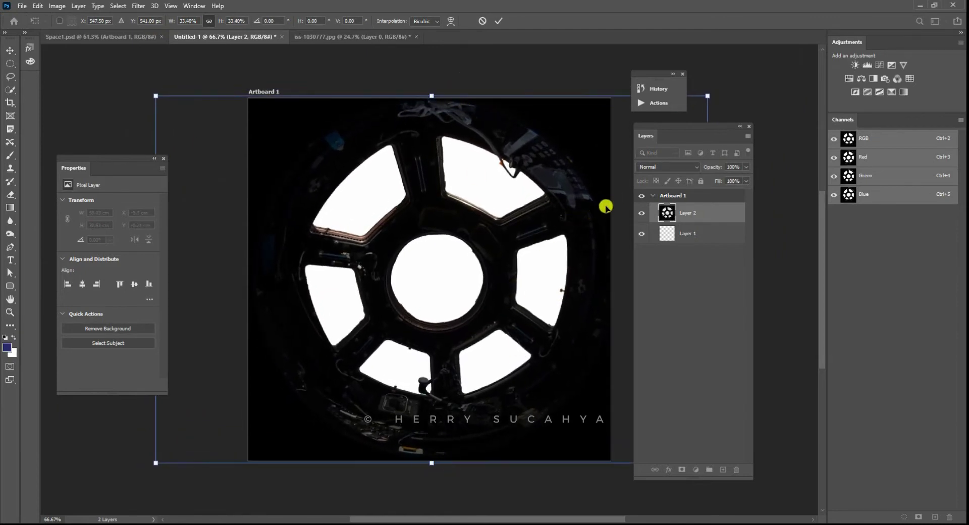
left_click_drag(527, 300, 543, 295)
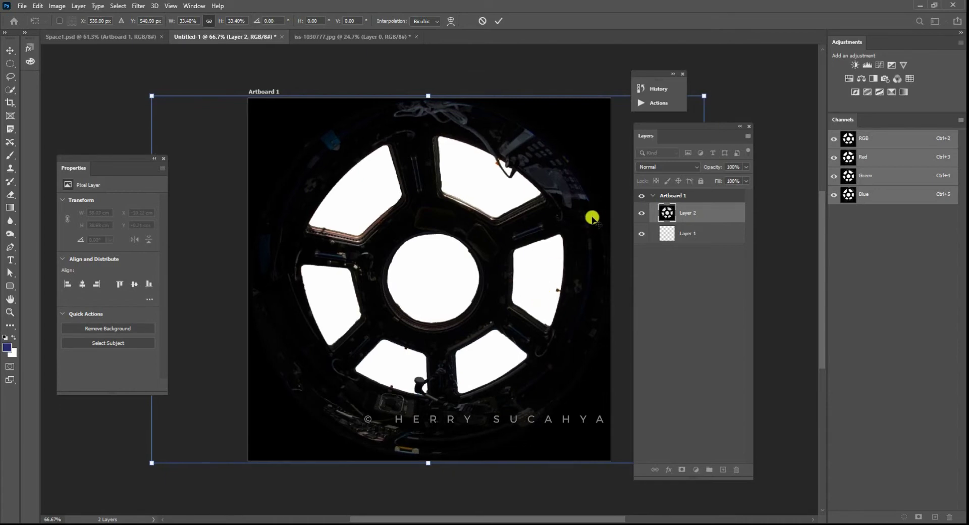
key("Return")
key("z")
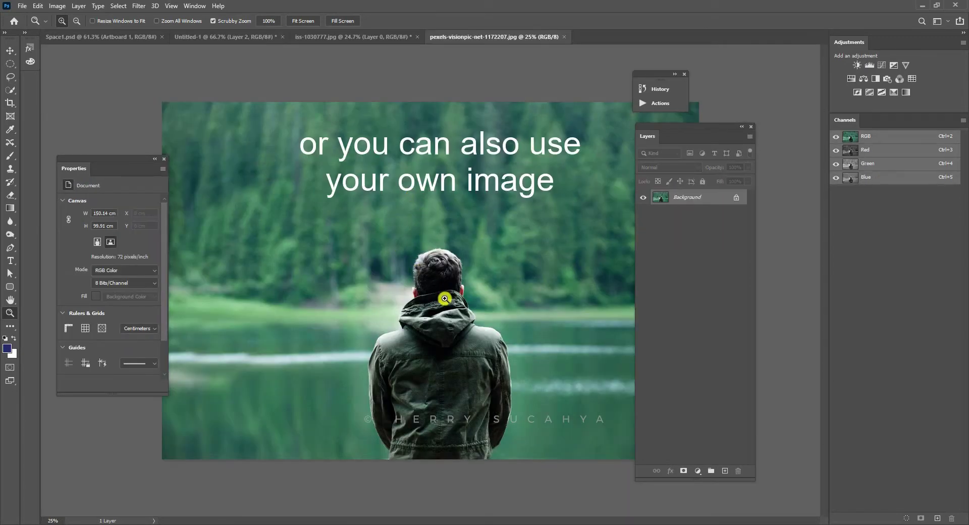
Step: Crop the man's photo to a tall frame around him and select him with Select > Subject
left_click_drag(445, 299, 464, 249)
left_click(10, 103)
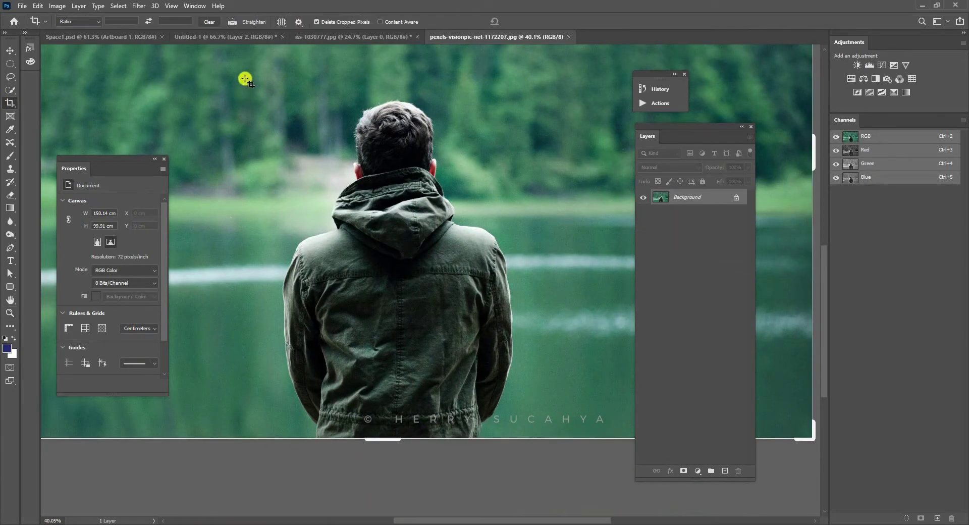
left_click_drag(245, 79, 545, 439)
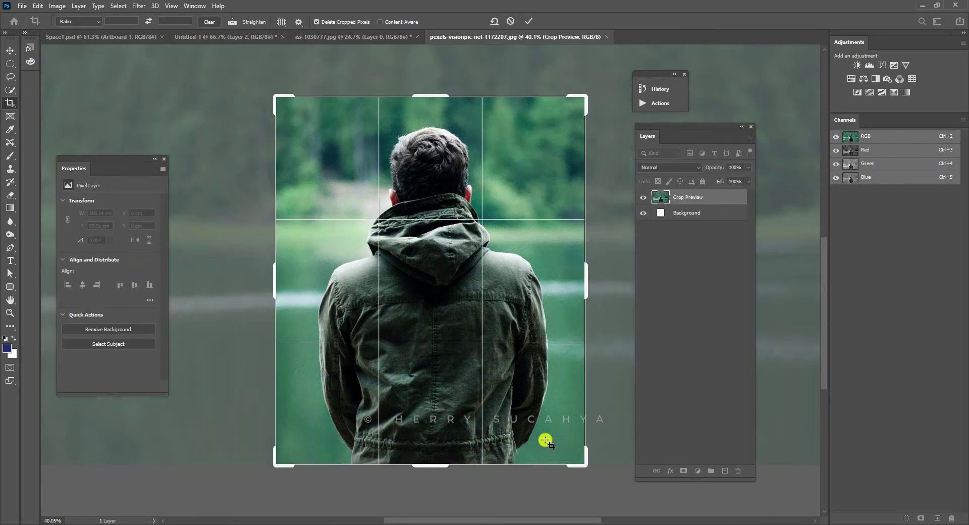
key("Return")
left_click(118, 6)
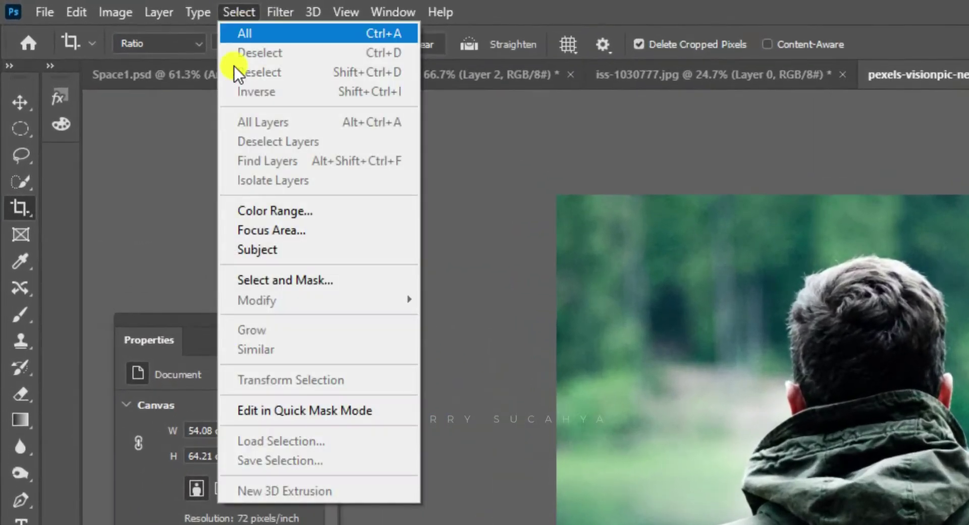
left_click(260, 250)
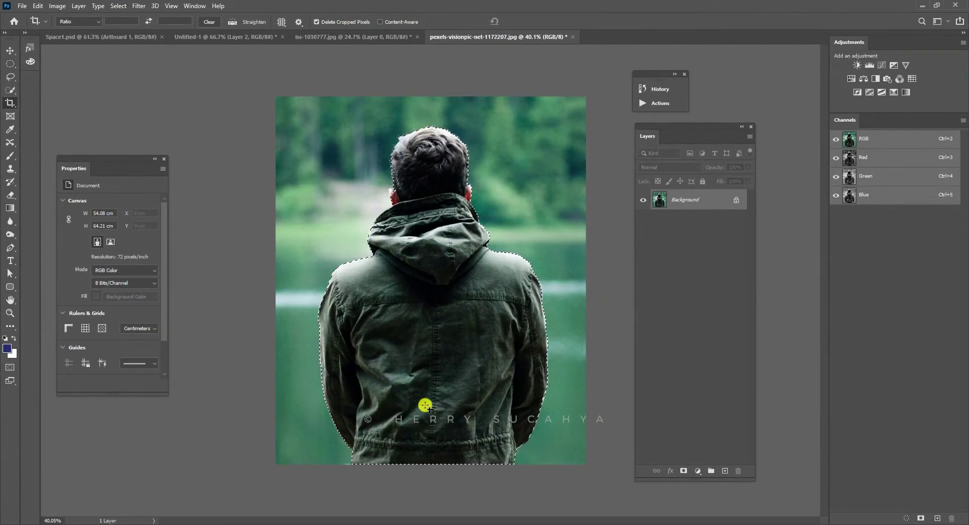
Step: Zoom in on the man's left ear and enter Quick Mask with the Lasso tool
key("z")
left_click_drag(392, 190, 443, 150)
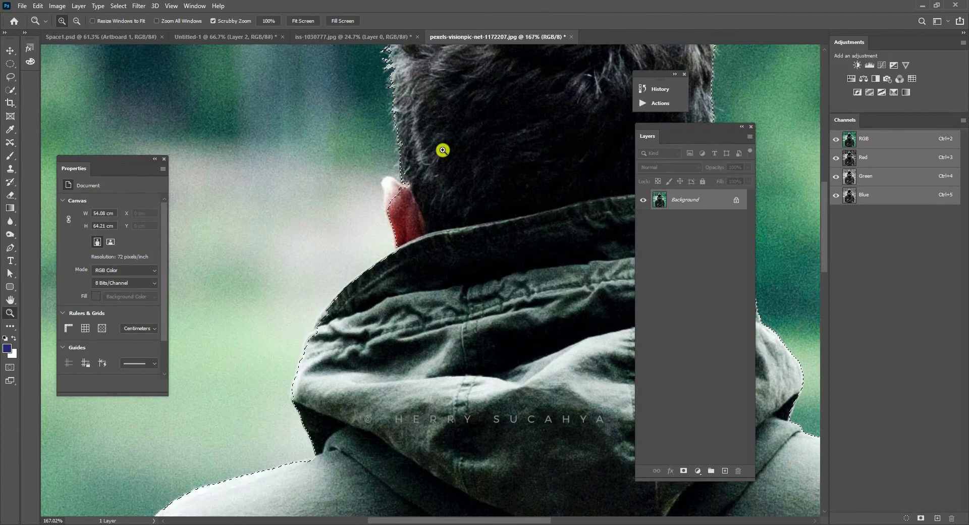
left_click_drag(412, 279, 454, 173)
left_click_drag(430, 242, 400, 346)
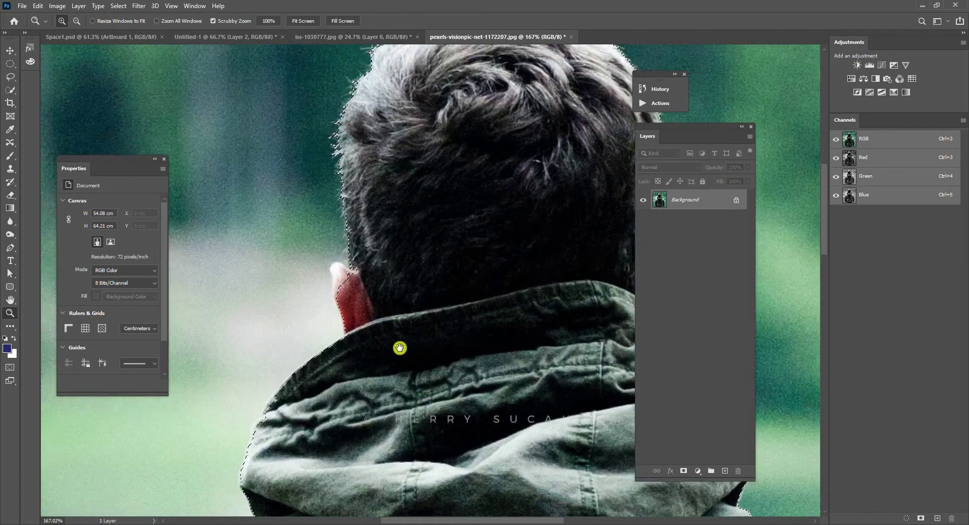
left_click_drag(412, 305, 385, 184)
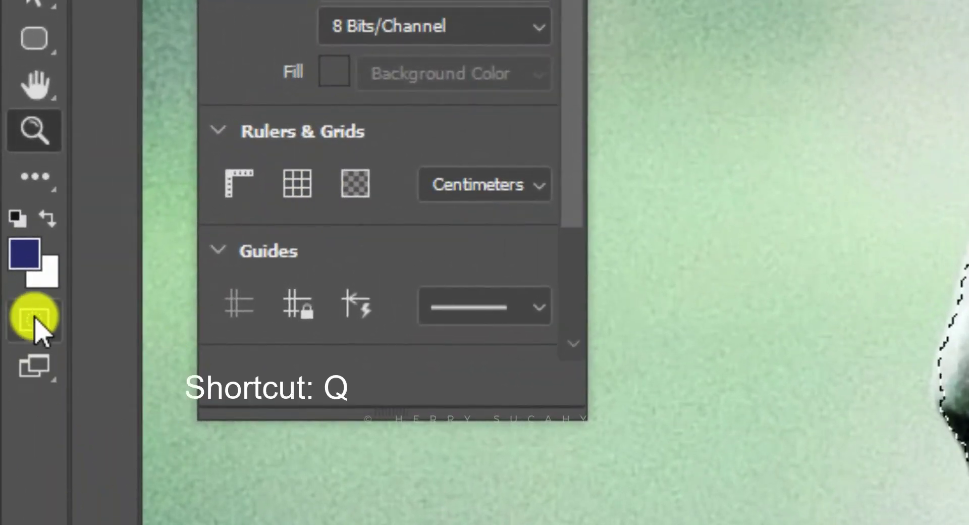
left_click(30, 326)
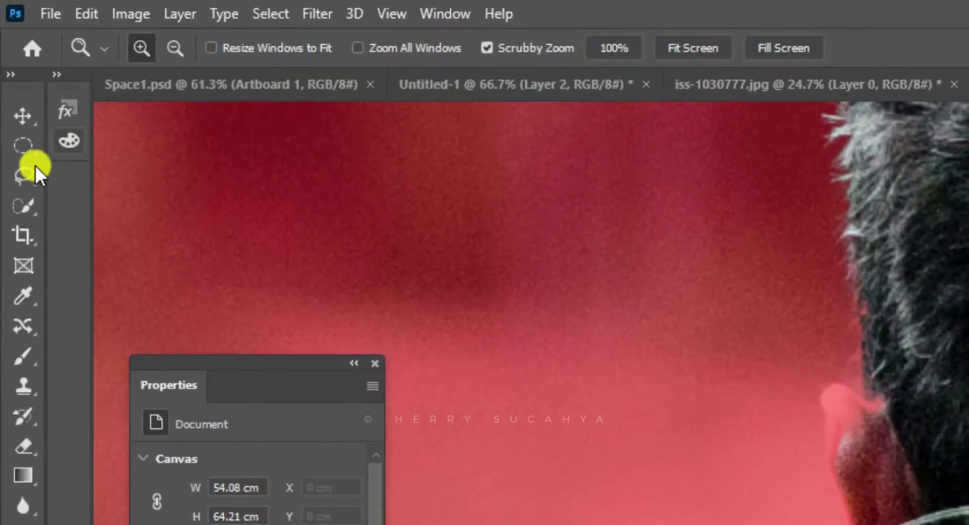
left_click_drag(23, 176, 74, 162)
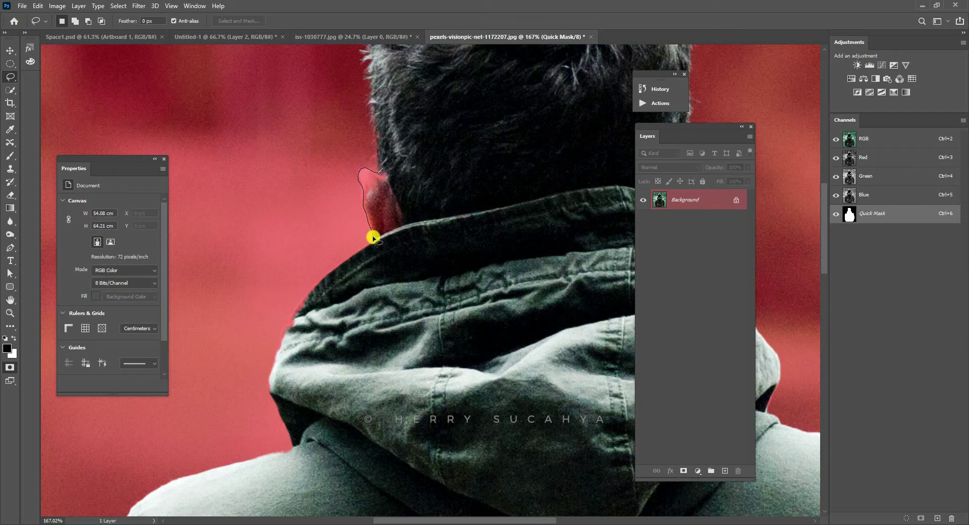
Step: Lasso the left ear and fill it white to add it to the mask
mouse_move(429, 194)
left_mouse_down()
mouse_move(422, 140)
mouse_move(435, 129)
left_mouse_up()
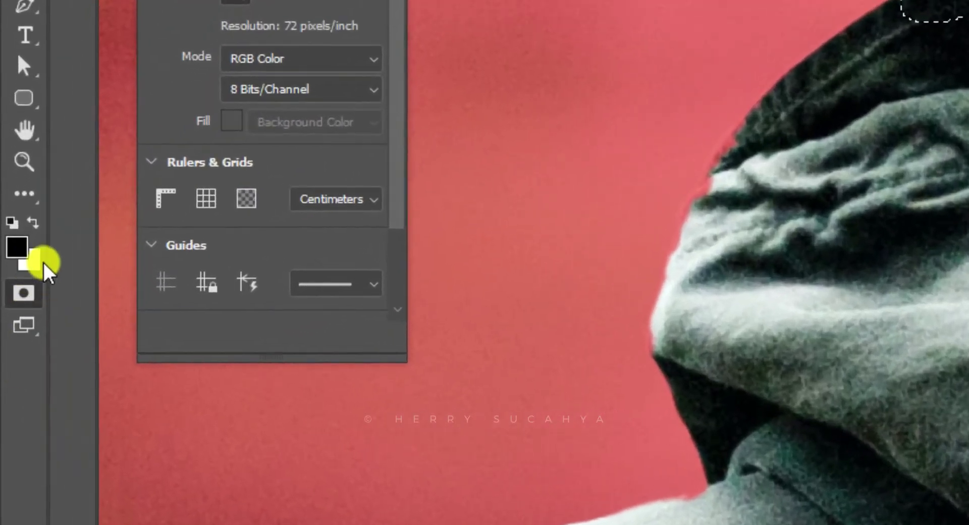
left_click(36, 264)
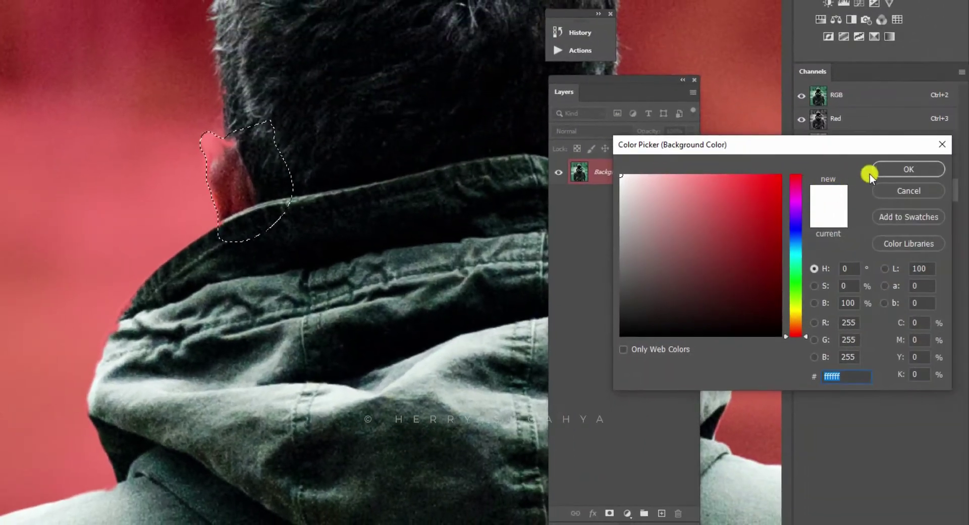
left_click(899, 171)
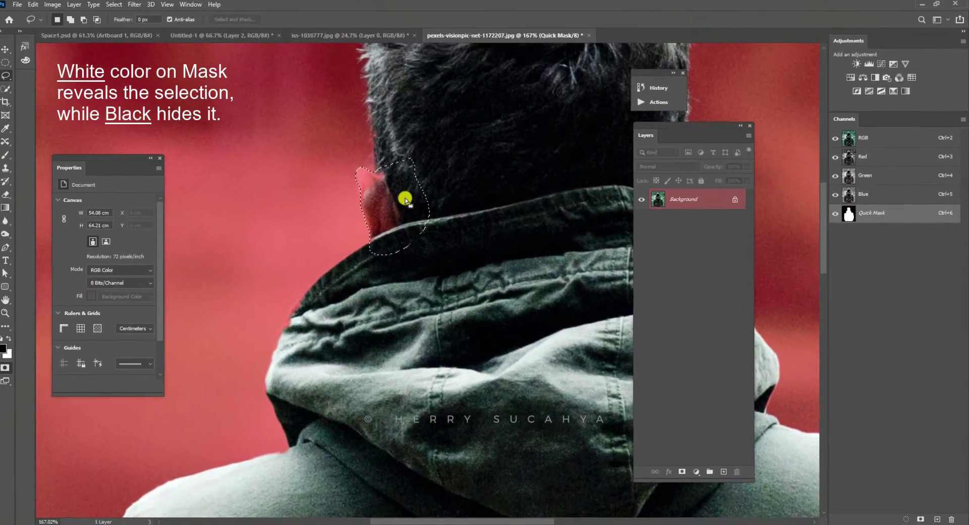
key("ctrl+Delete")
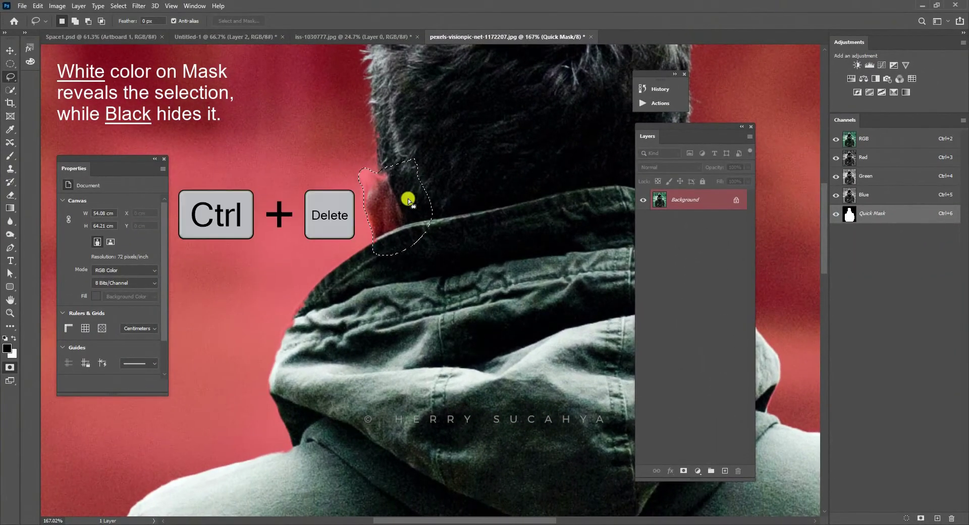
key("ctrl+d")
key("z")
left_click_drag(502, 152, 356, 157)
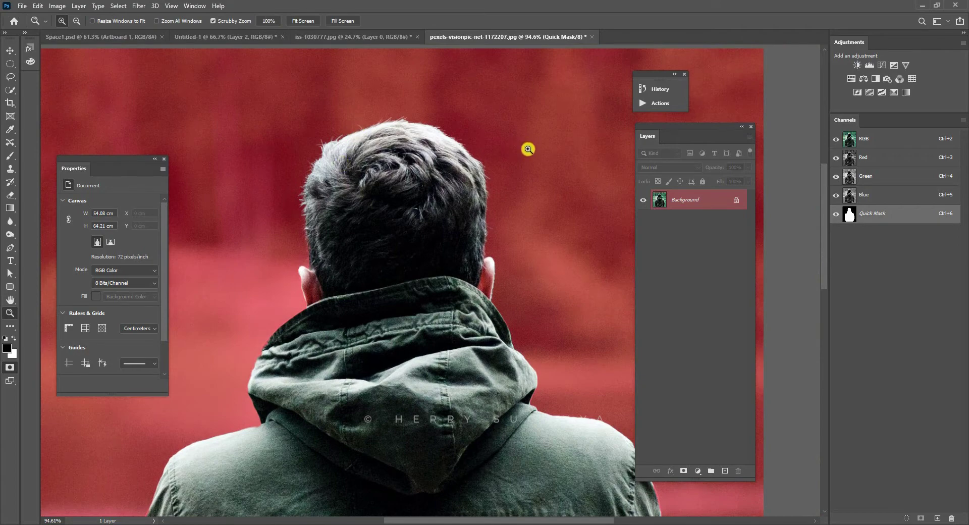
Step: Exit Quick Mask and open Select and Mask, previewing On Black at 64% opacity
left_click(11, 368)
left_click(118, 6)
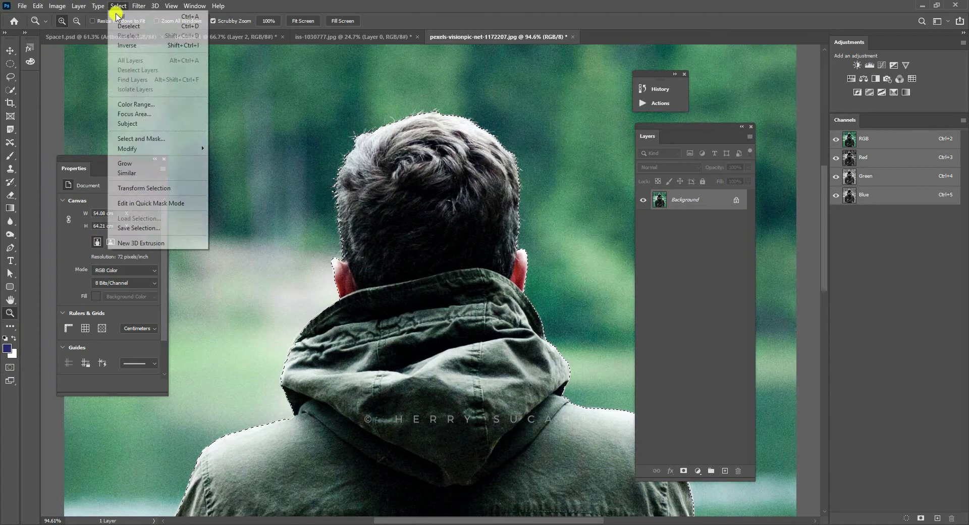
left_click(142, 138)
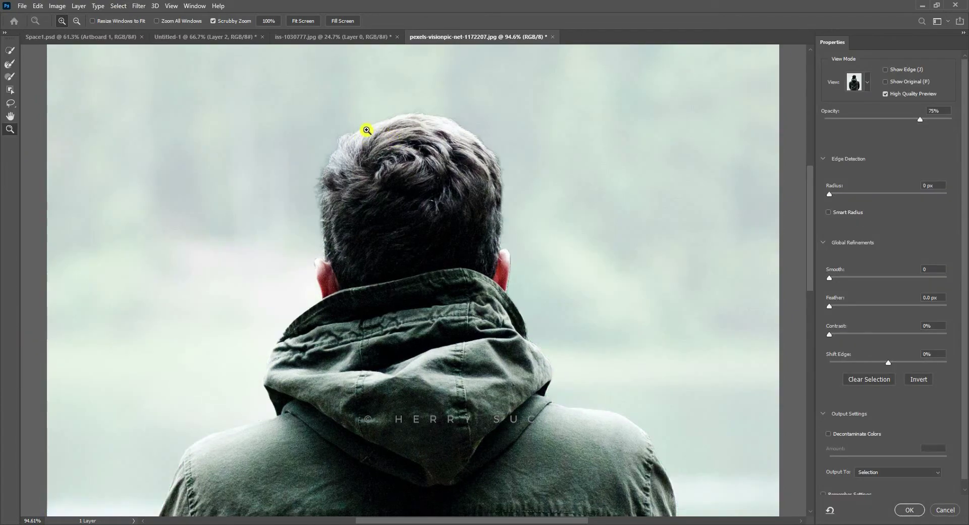
left_click_drag(367, 130, 427, 101)
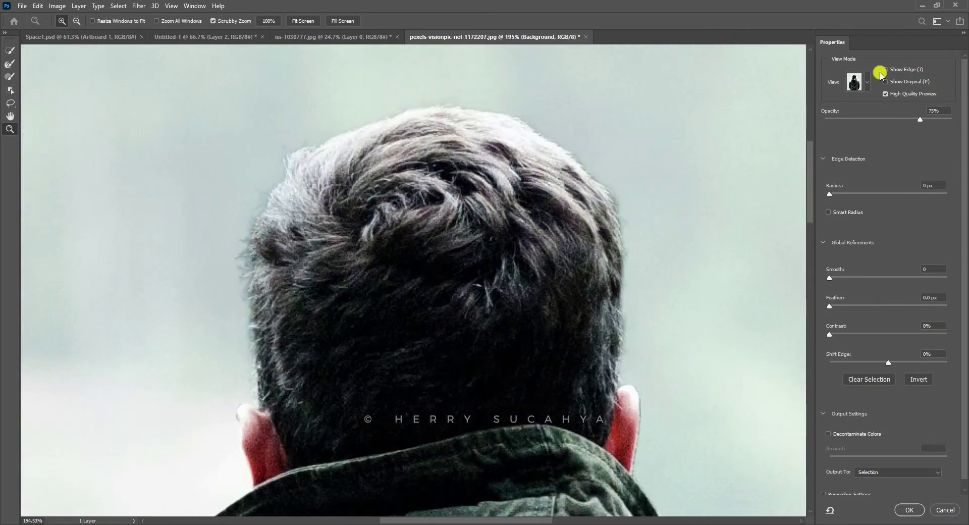
left_click_drag(925, 119, 897, 119)
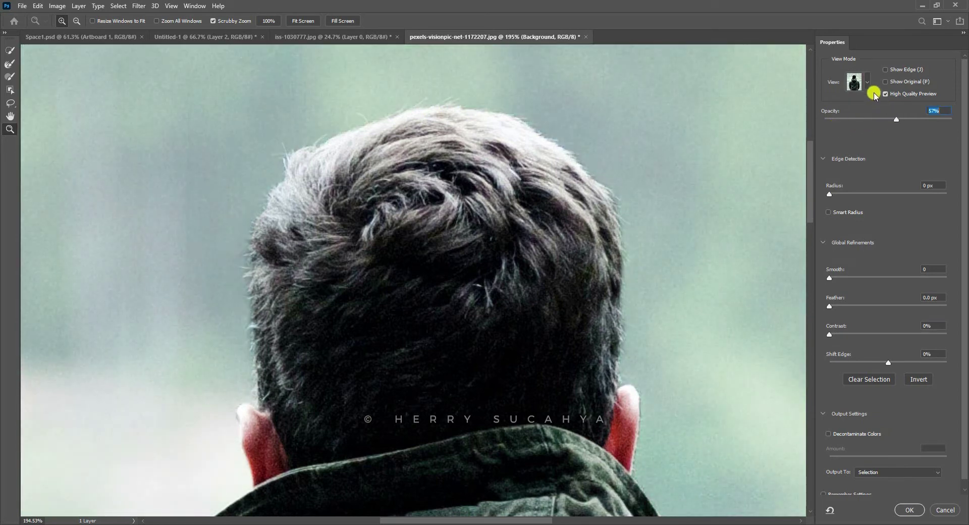
left_click(867, 85)
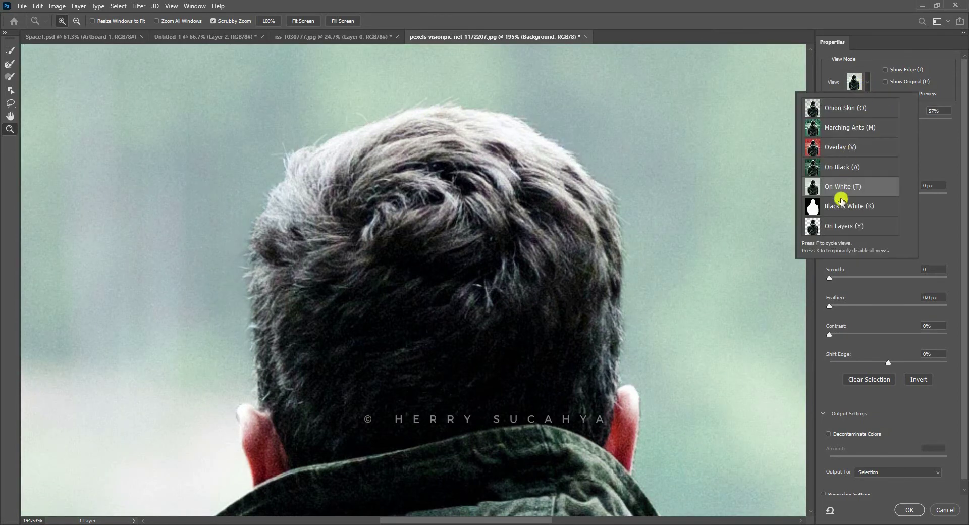
left_click(835, 165)
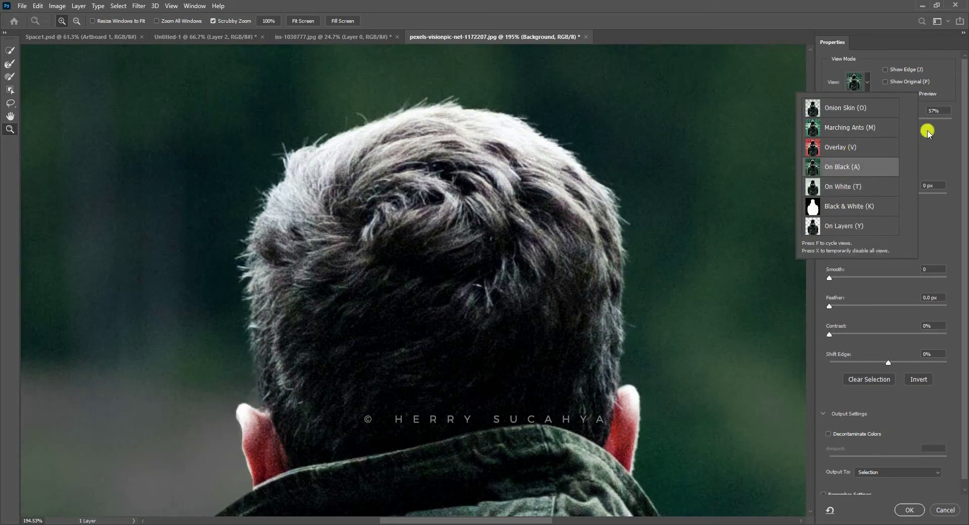
left_click(873, 66)
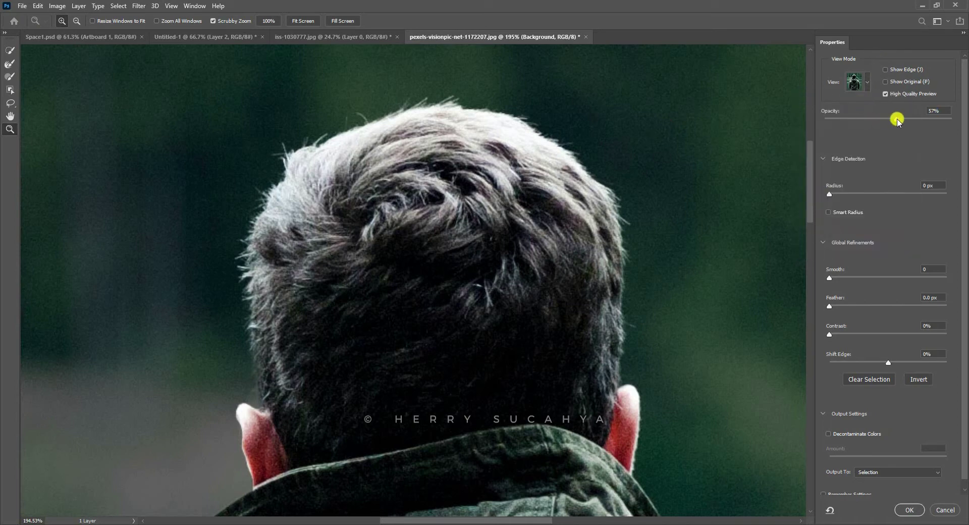
mouse_move(897, 121)
left_mouse_down()
mouse_move(887, 119)
mouse_move(958, 113)
mouse_move(883, 118)
mouse_move(934, 115)
mouse_move(907, 119)
left_mouse_up()
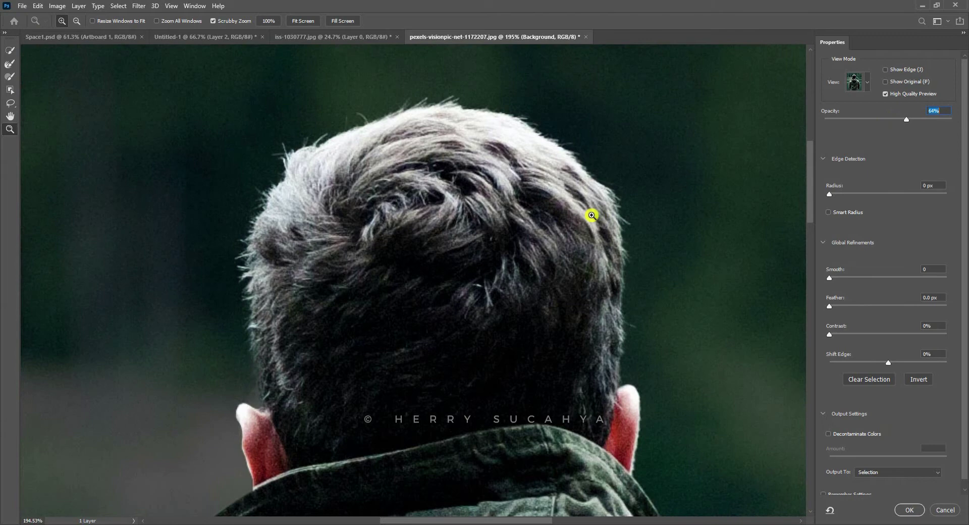
Step: Output the refined selection to a layer mask and confirm
scroll(591, 215, "down", 3)
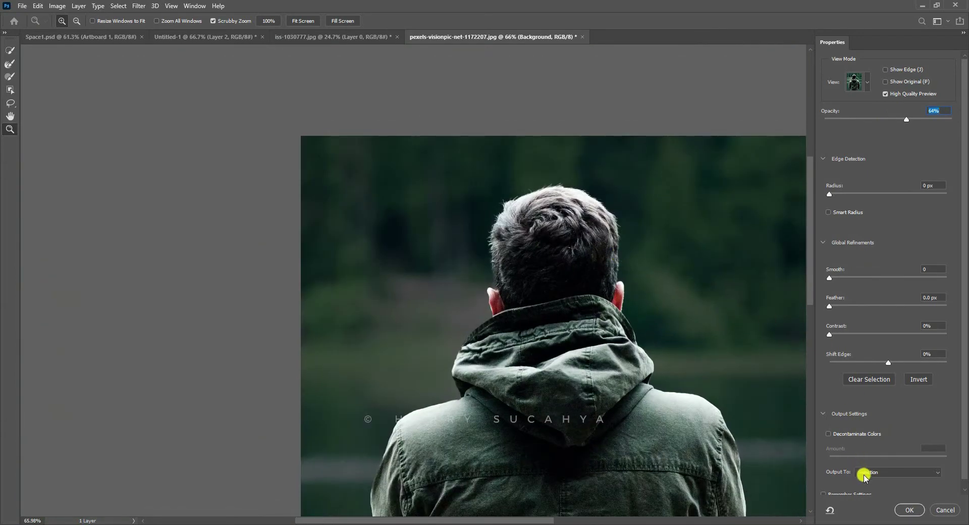
left_click_drag(645, 386, 546, 294)
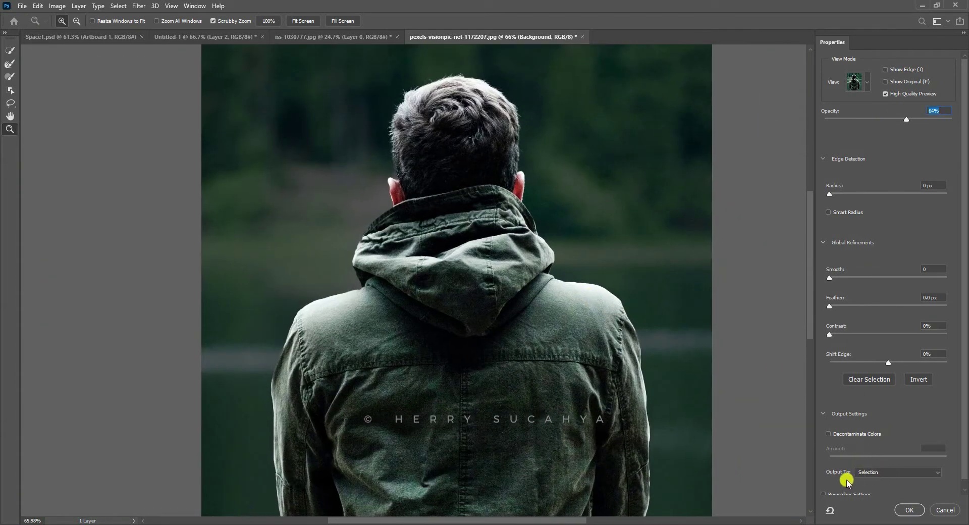
left_click(872, 473)
left_click(864, 486)
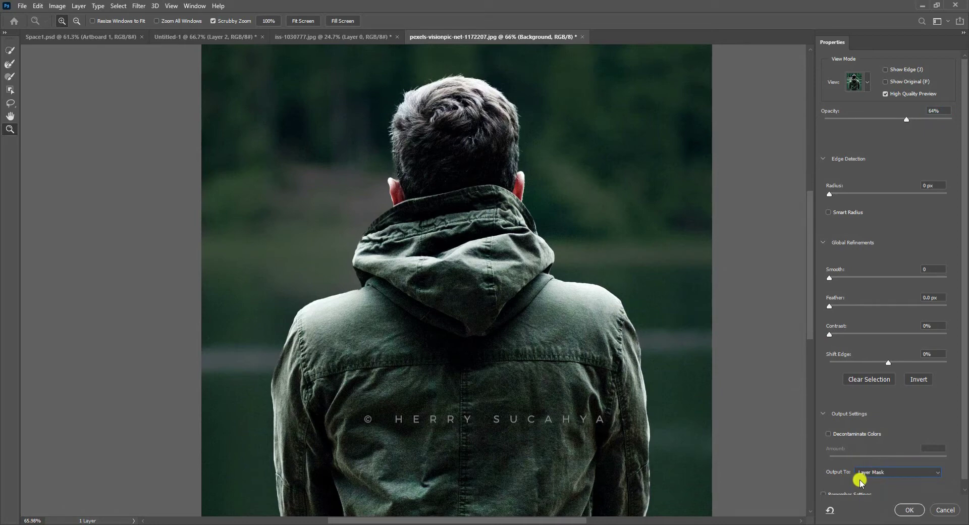
left_click(908, 510)
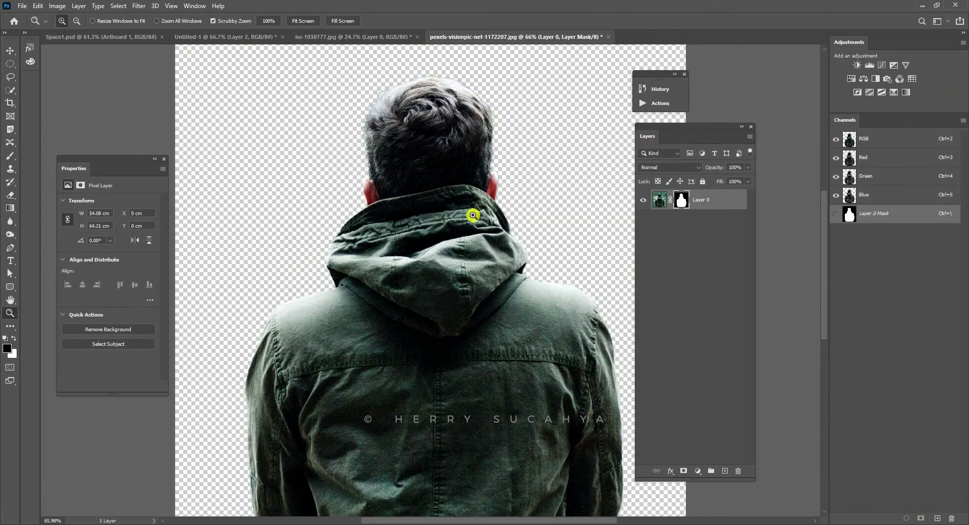
Step: Apply the layer mask permanently to the man's layer
scroll(473, 216, "down", 3)
right_click(692, 202)
left_click(674, 228)
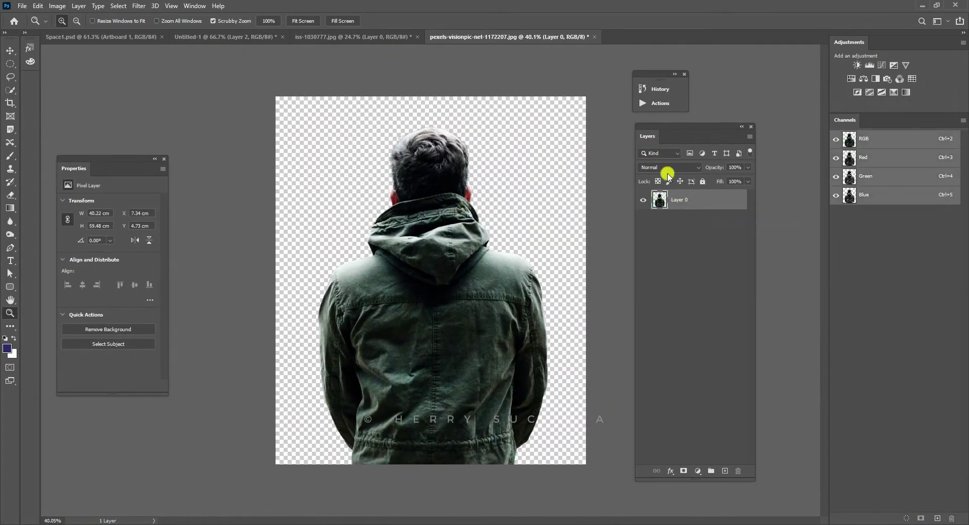
Step: Move the man into Untitled-1 and scale him down into the central porthole
key("v")
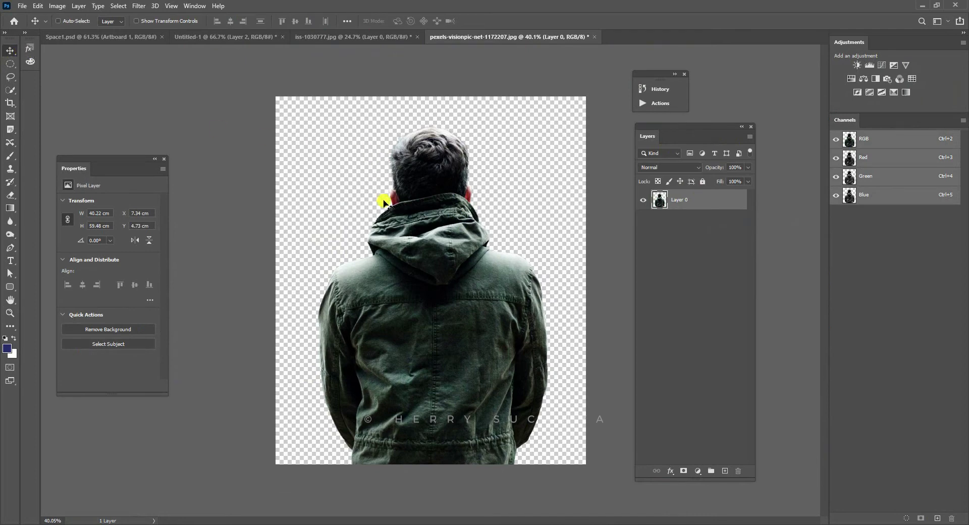
left_click_drag(434, 254, 456, 242)
key("ctrl+t")
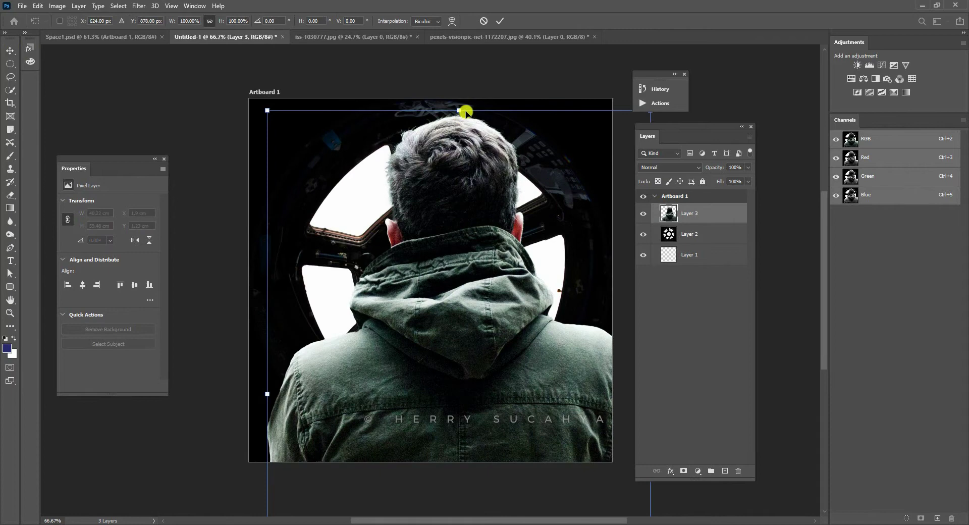
left_click_drag(457, 110, 434, 251)
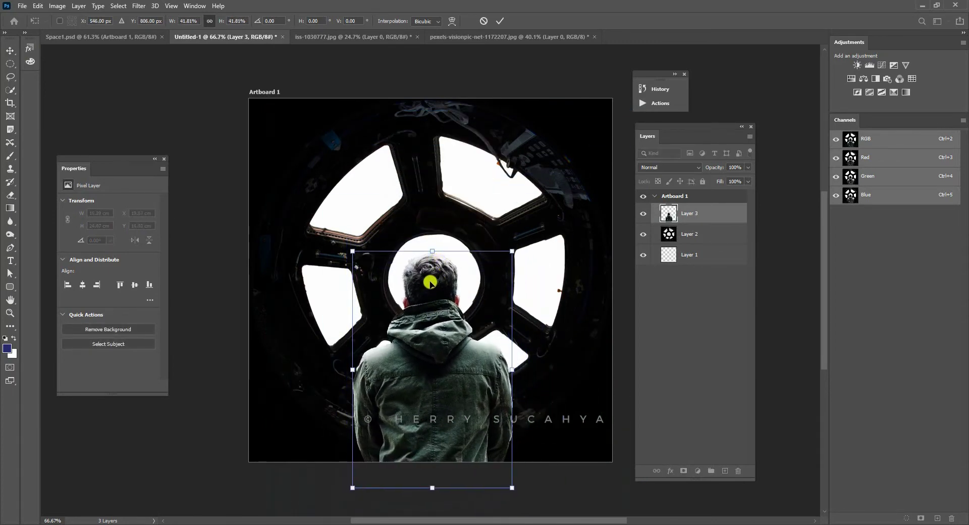
key("Return")
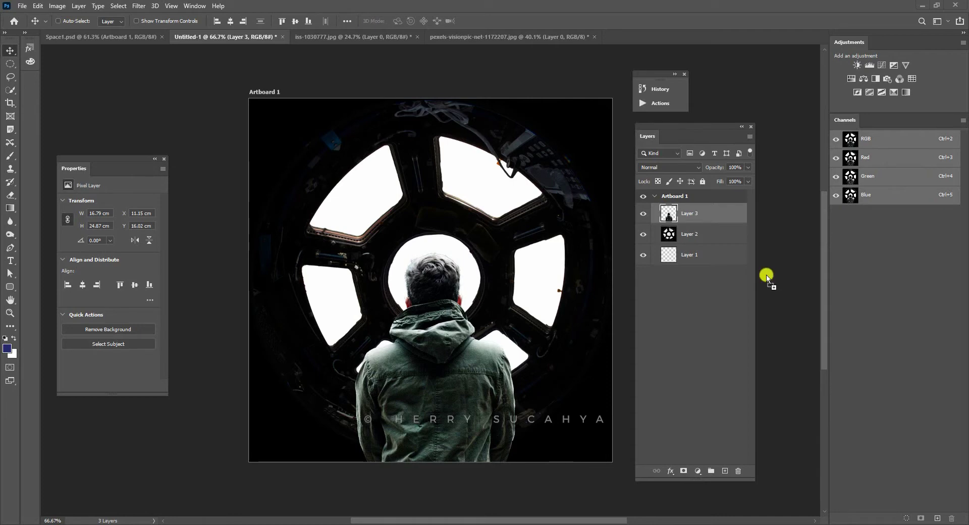
Step: Place the galaxy image, enlarge it, and position it beneath the cupola layer behind the panes
left_click_drag(767, 278, 409, 259)
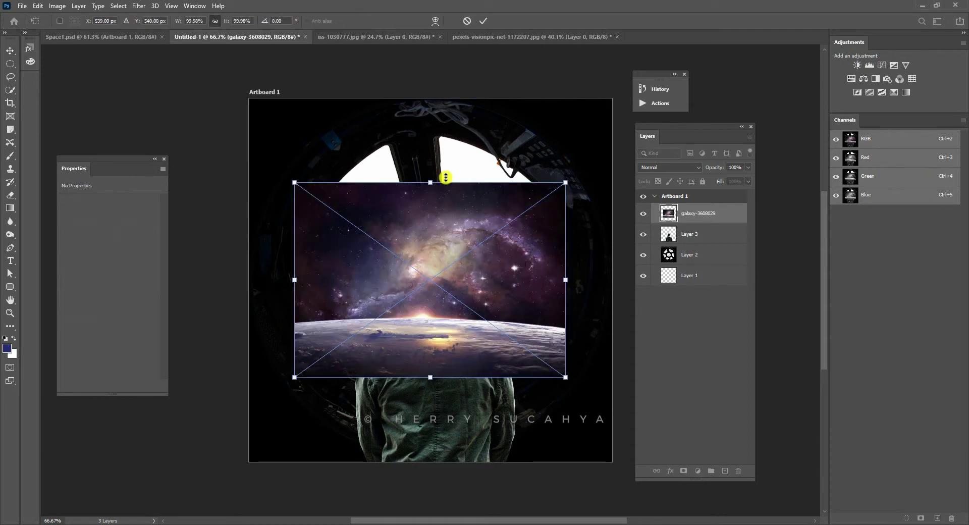
left_click_drag(433, 182, 558, 108)
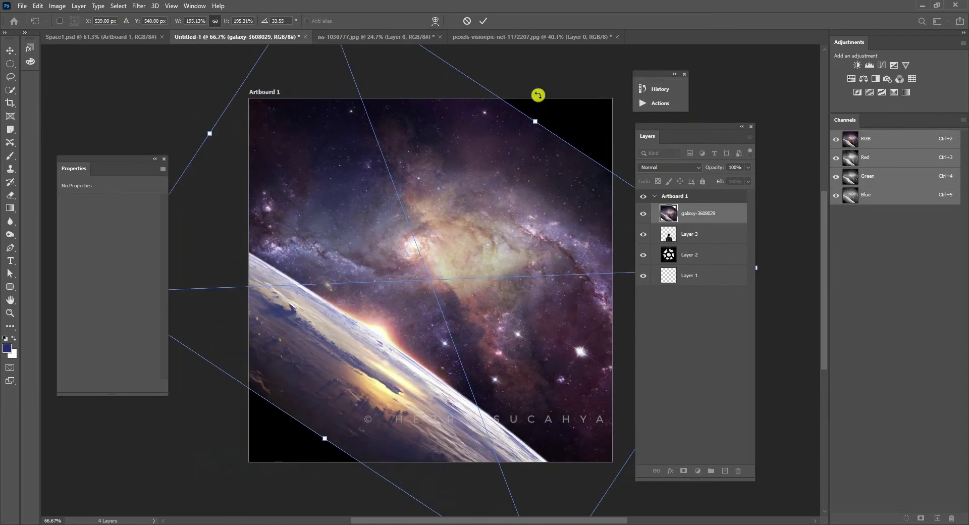
left_click(484, 21)
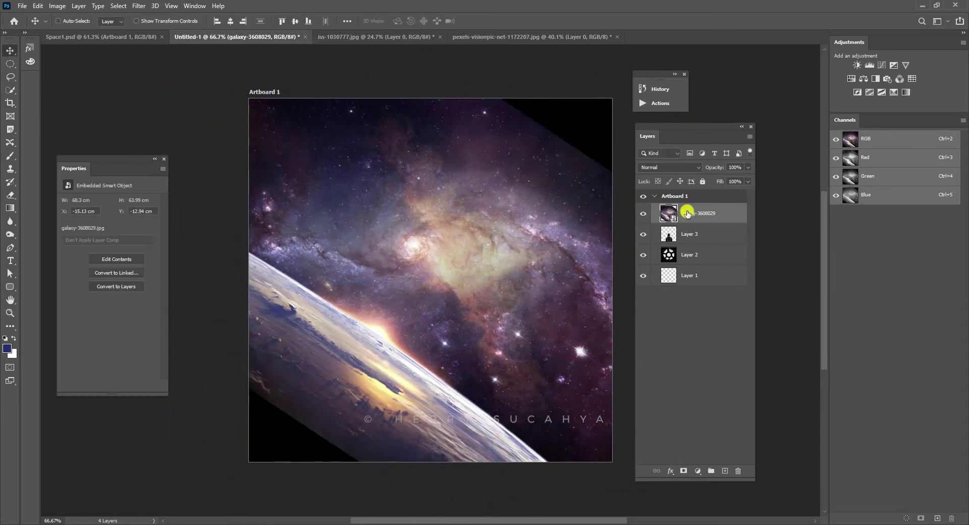
left_click_drag(686, 213, 685, 263)
left_click_drag(456, 364, 573, 285)
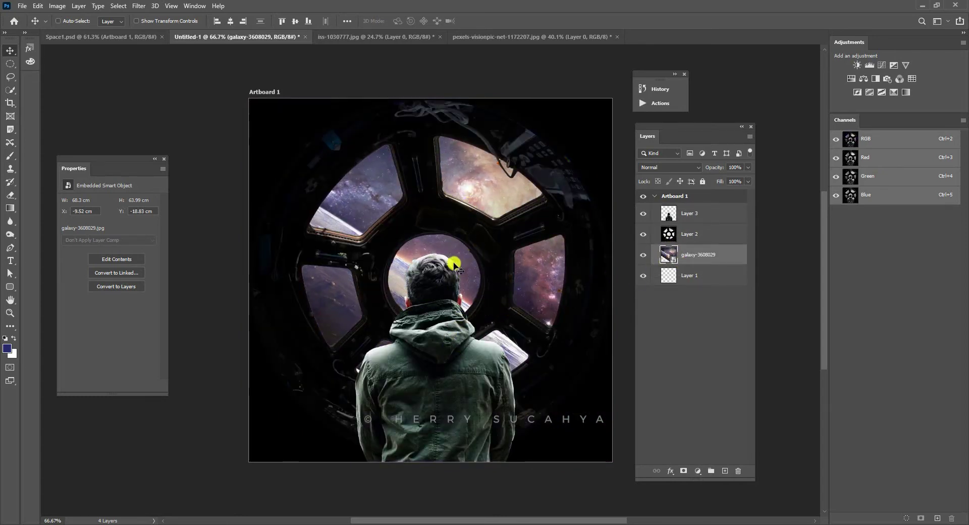
mouse_move(455, 266)
left_mouse_down()
mouse_move(463, 256)
mouse_move(462, 271)
left_mouse_up()
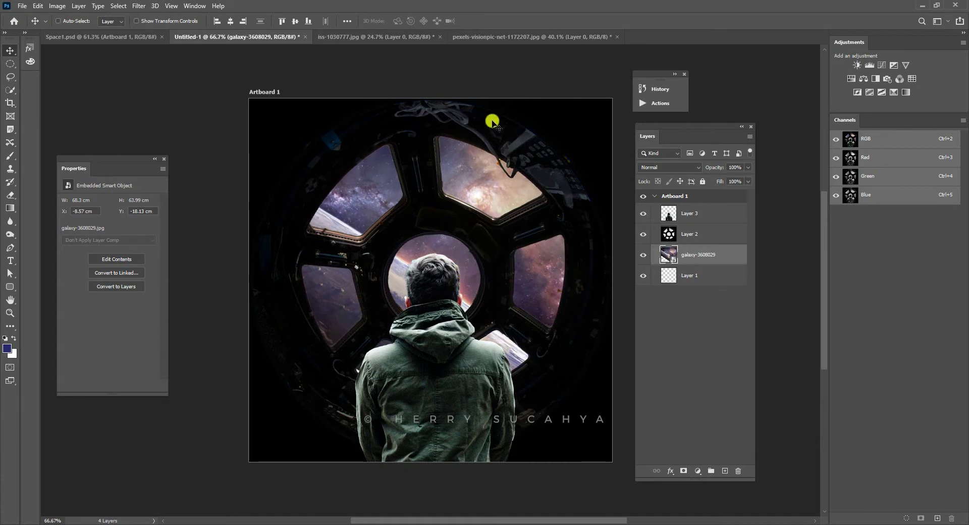
Step: Rename Layer 3 to 'Guy' and Layer 2 to 'Window'
left_click(698, 220)
double_click(686, 217)
key("Escape")
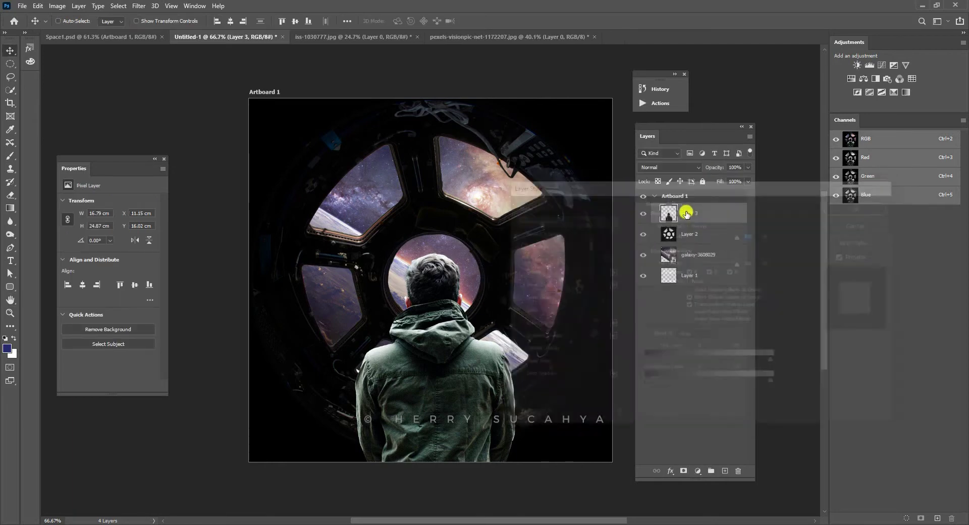
double_click(689, 213)
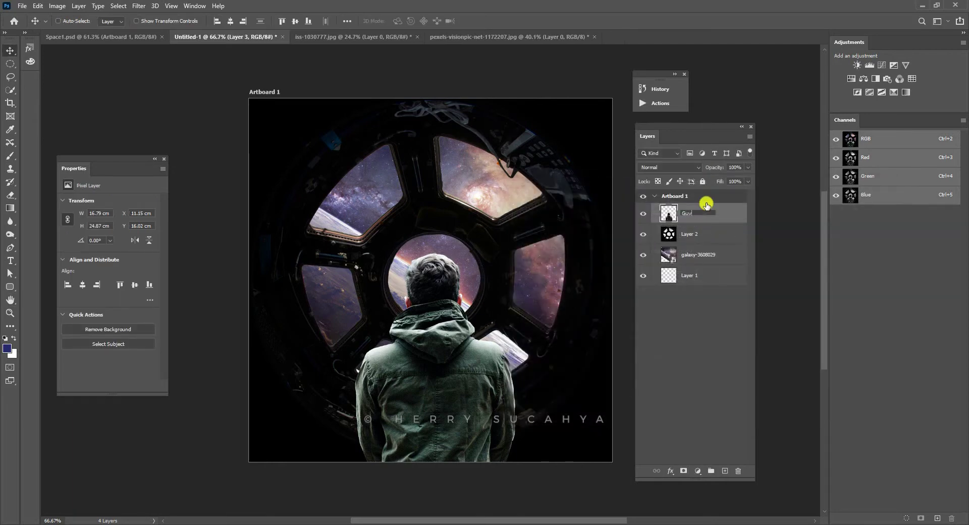
key("Tab")
type("Wind")
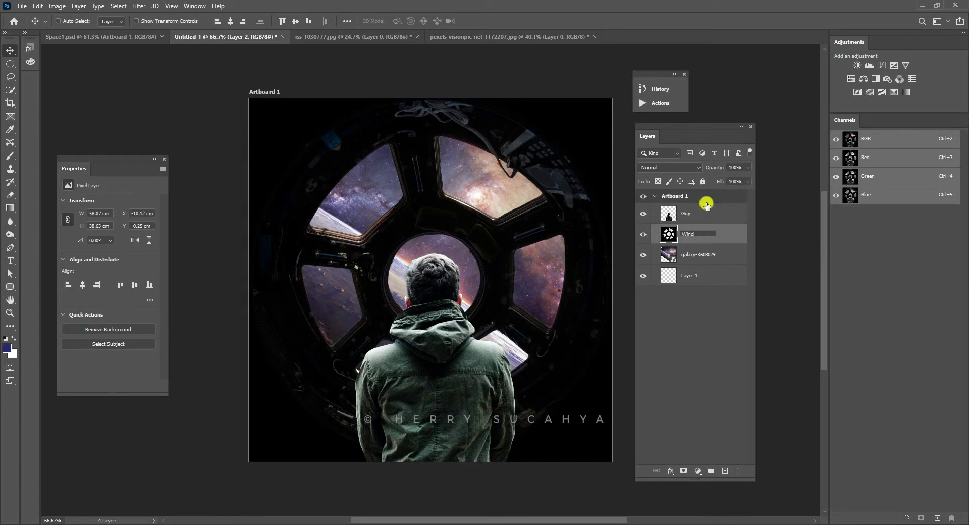
type("ow")
key("Return")
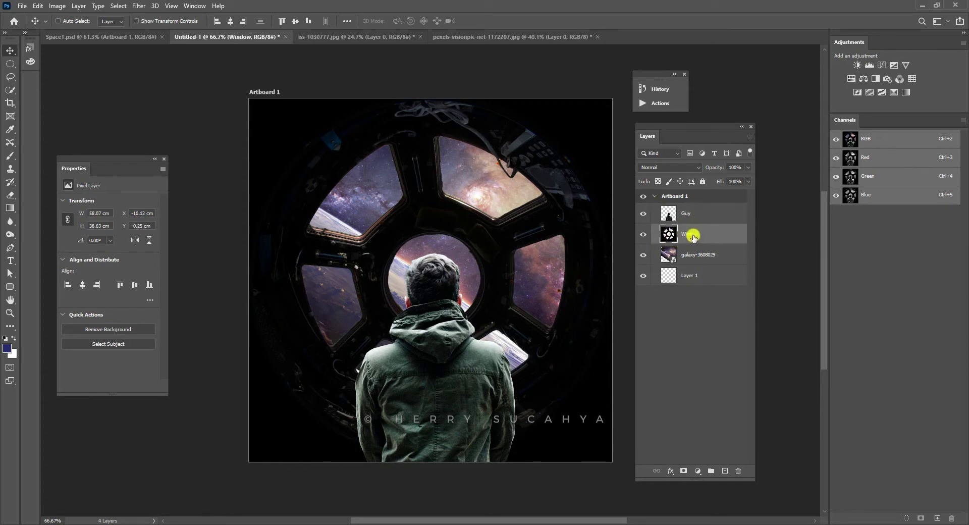
Step: Add a Curves adjustment clipped to Window, lifting its shadows and lowering its highlights
left_click(697, 470)
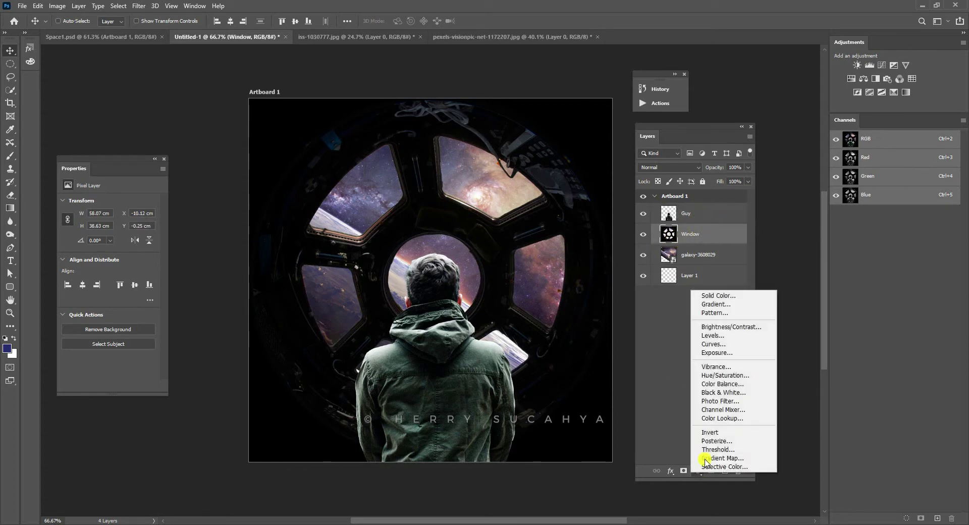
left_click(712, 344)
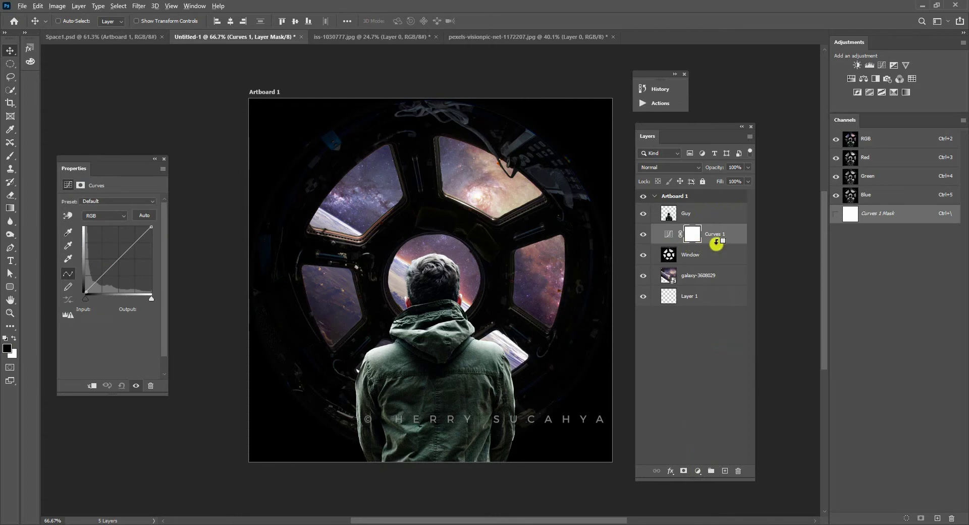
key("alt")
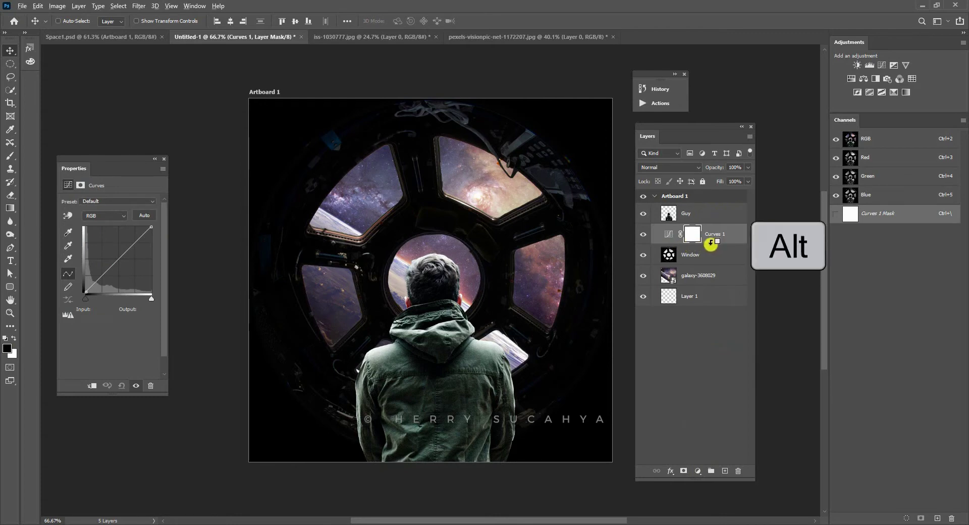
left_click(711, 244, "alt")
left_click_drag(114, 167, 224, 157)
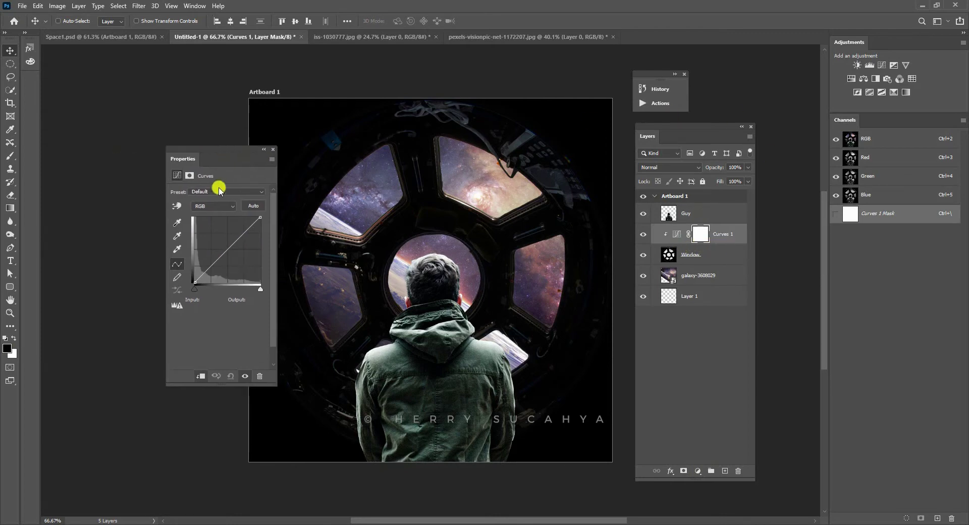
left_click_drag(195, 281, 194, 275)
left_click_drag(260, 217, 194, 277)
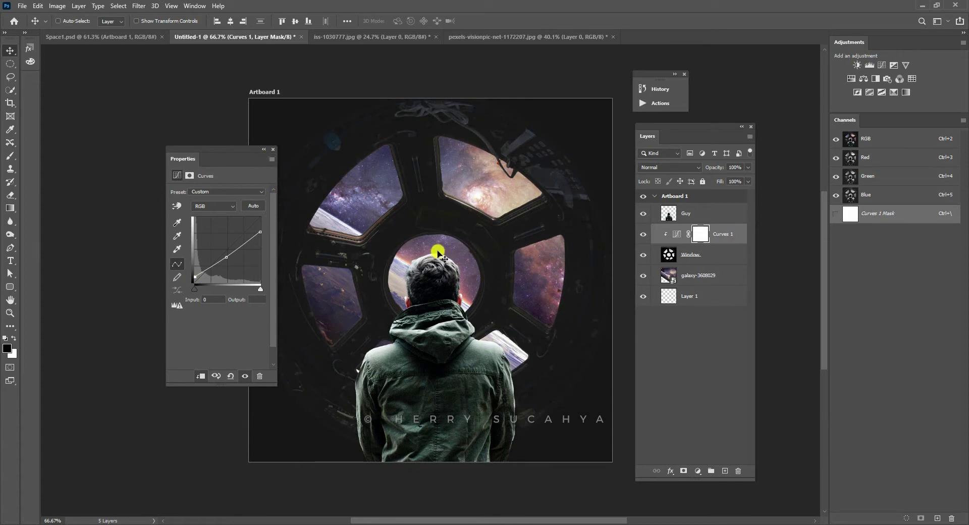
left_click(710, 218)
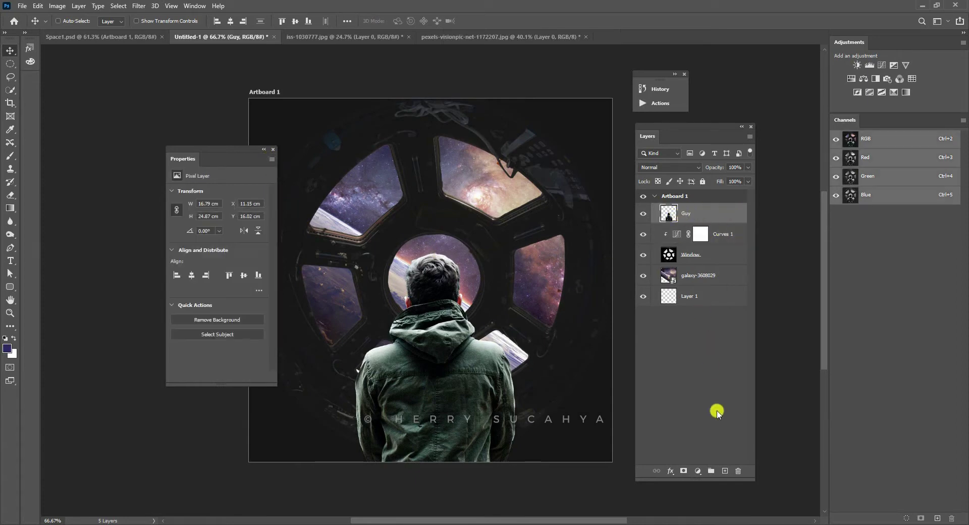
Step: Add a Curves adjustment clipped to Guy and pull the curve down to darken the man
left_click(697, 471)
left_click(717, 344)
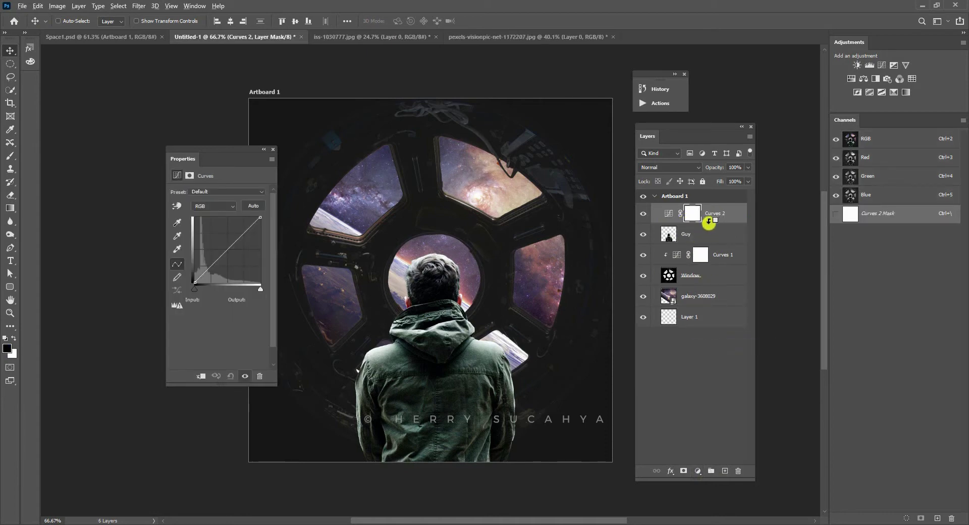
left_click(709, 222, "alt")
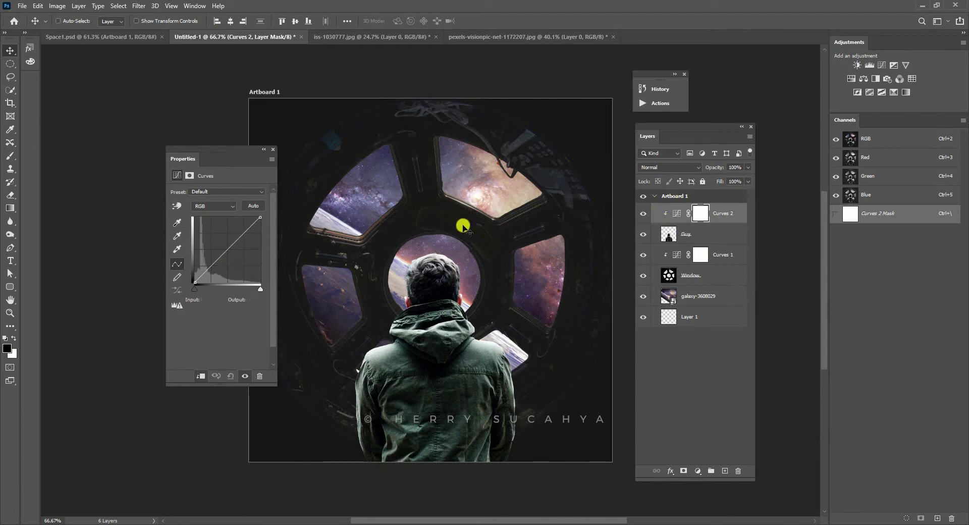
left_click_drag(197, 283, 189, 278)
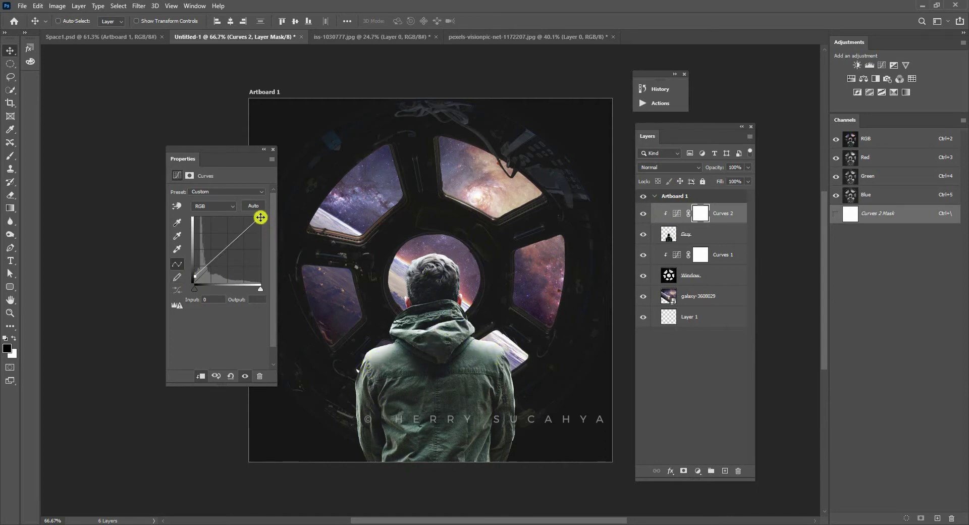
left_click_drag(259, 219, 277, 255)
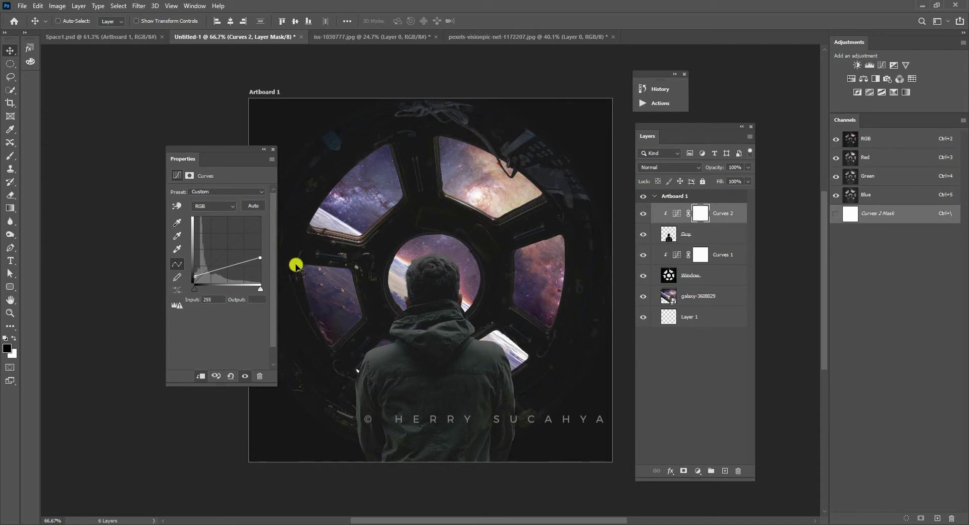
left_click_drag(261, 257, 226, 268)
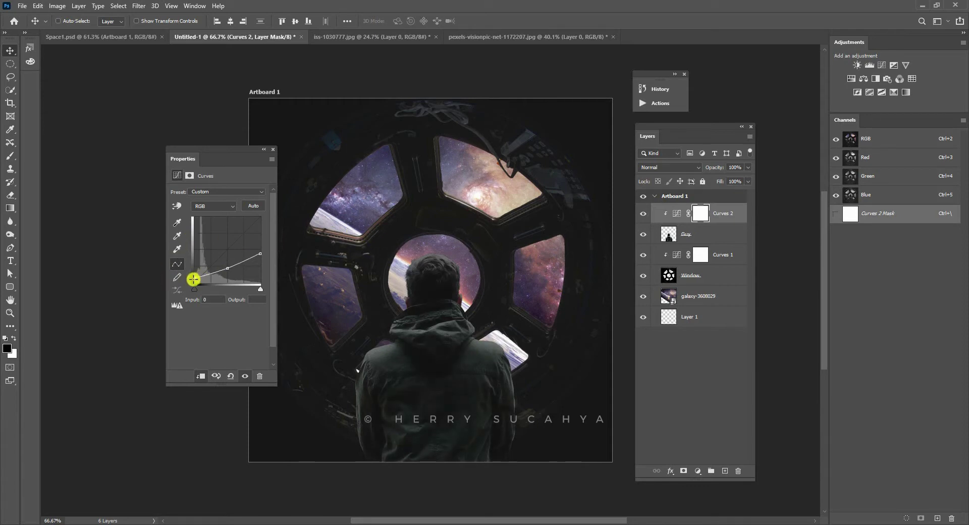
Step: Zoom in to inspect the man's jacket, then zoom back out toward the whole artboard
key("z")
left_click_drag(385, 441, 498, 366)
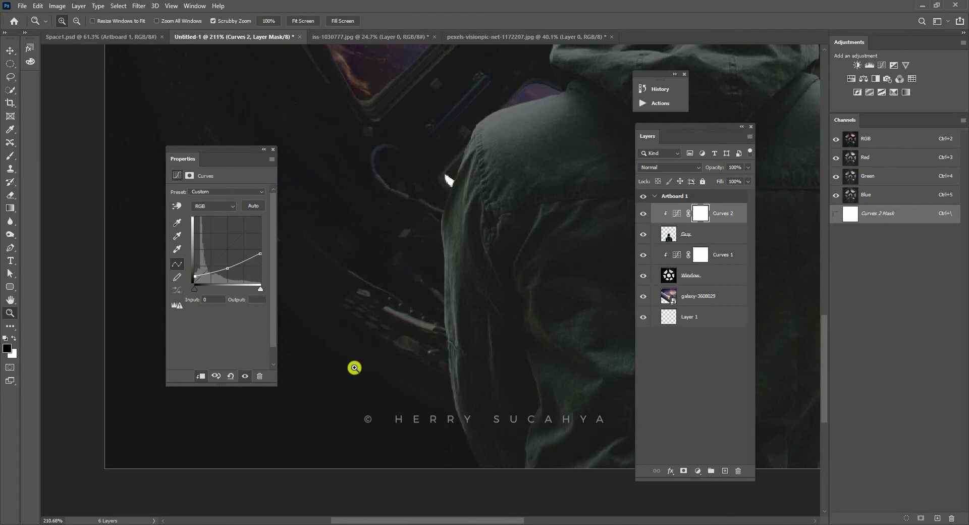
left_click(494, 334, "alt")
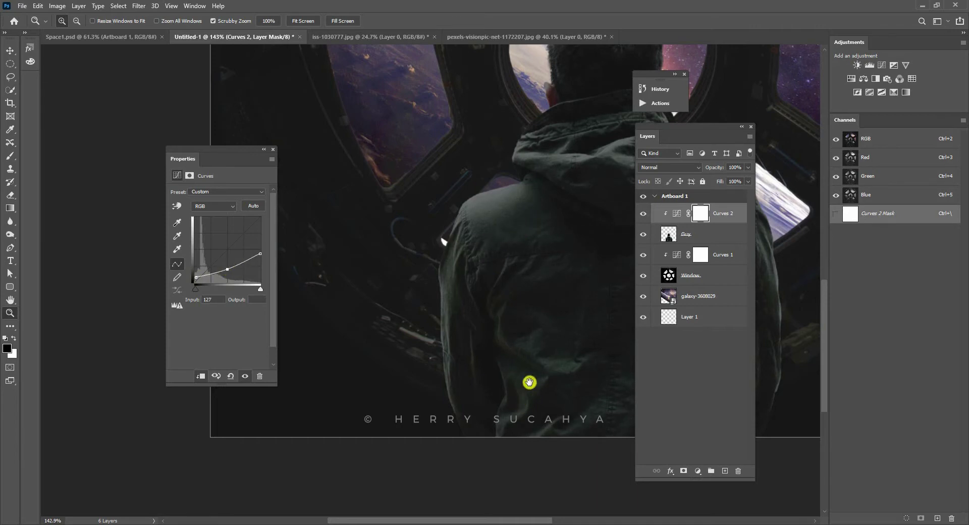
left_click_drag(530, 385, 381, 354)
left_click(511, 210, "alt")
left_click_drag(510, 209, 539, 232)
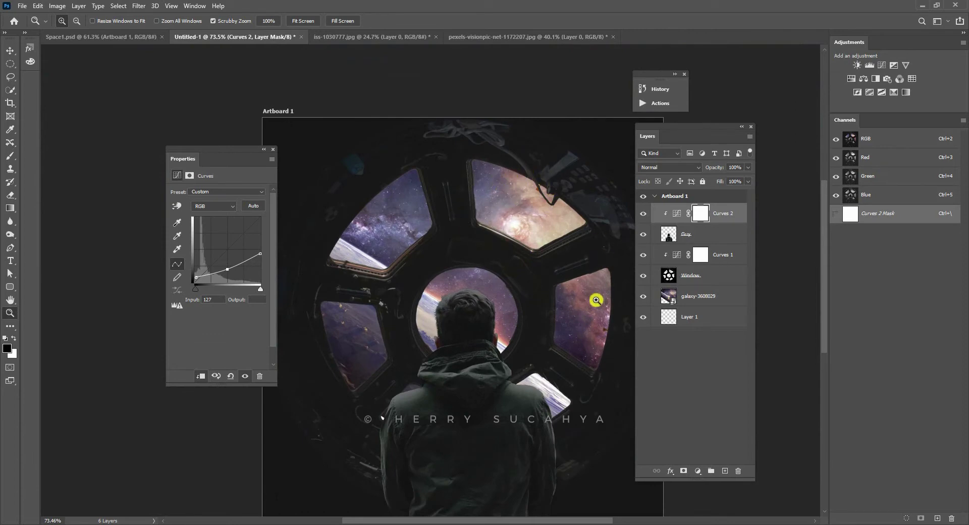
Step: Add a Color Balance layer clipped above Curves 1 with Magenta/Green −6 and Yellow/Blue +20
left_click(700, 256)
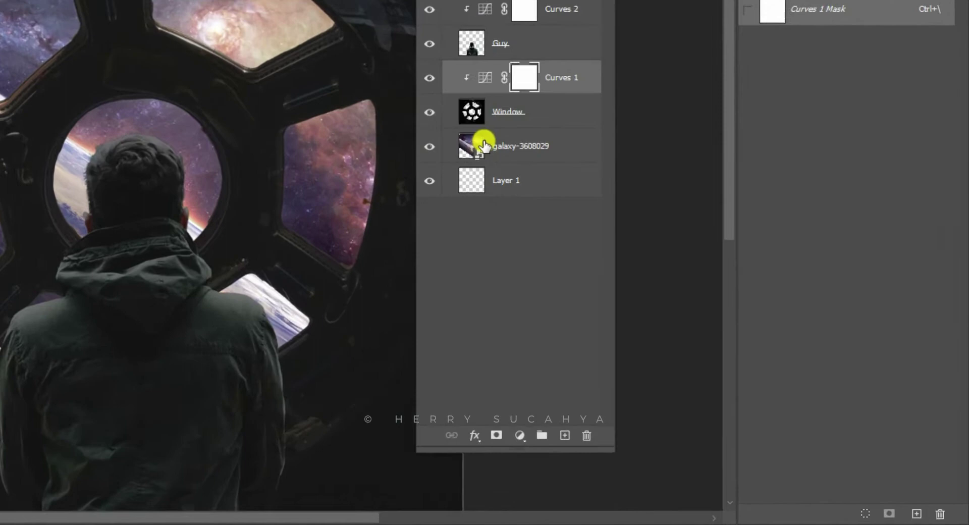
left_click(520, 435)
left_click(557, 292)
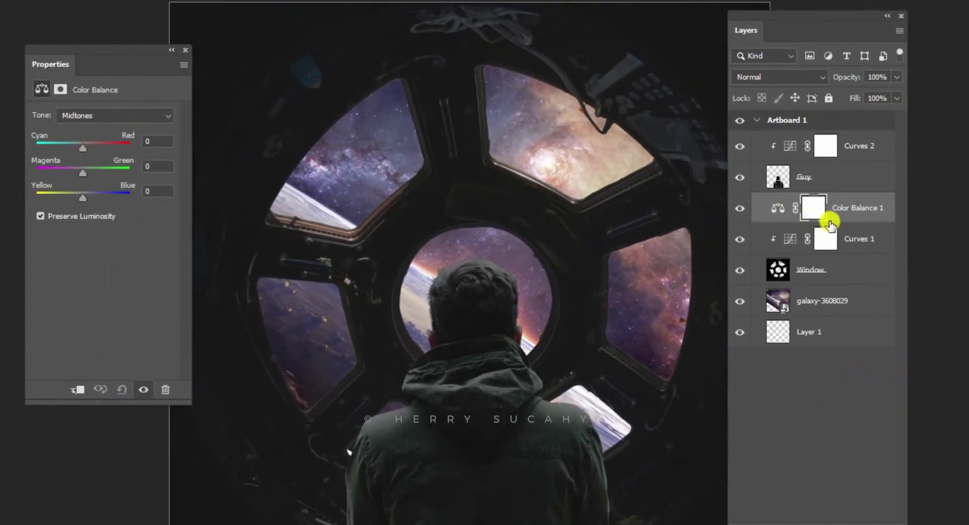
left_click(833, 223, "alt")
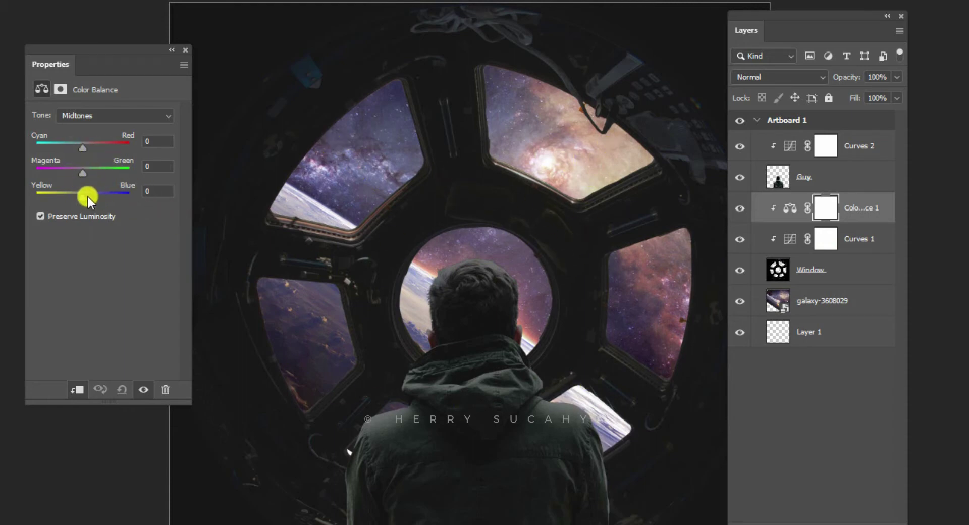
left_click_drag(88, 197, 92, 196)
left_click_drag(86, 176, 80, 173)
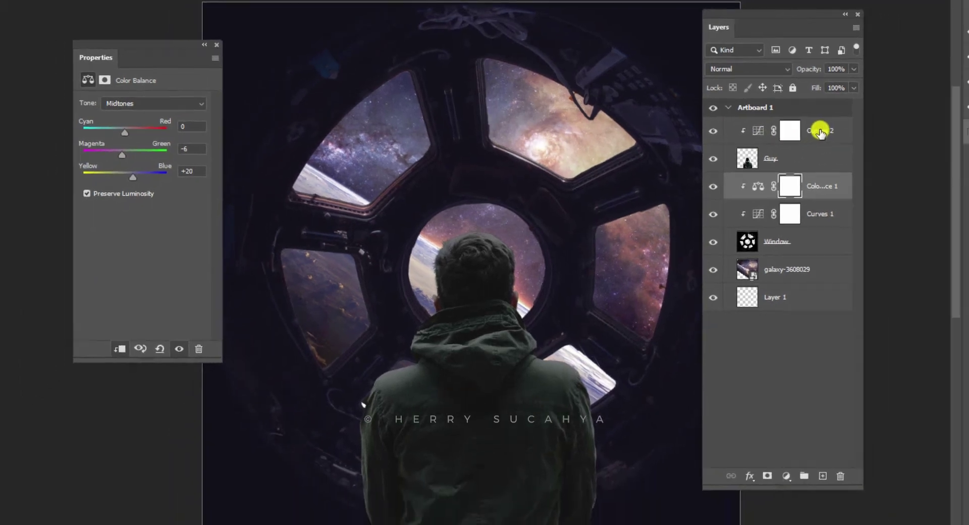
Step: Add Color Balance 2 clipped above Curves 2 with Yellow/Blue +22, Magenta/Green −4, Cyan/Red 0
left_click(856, 154)
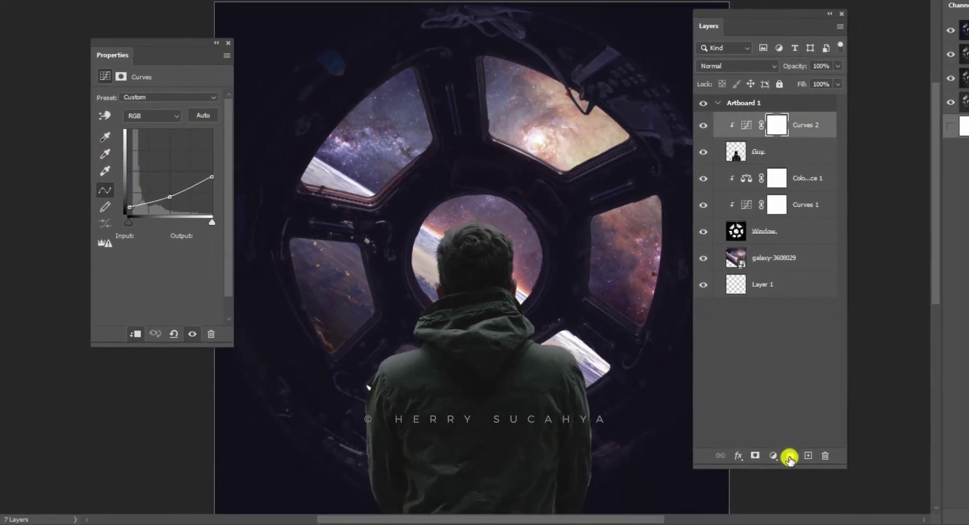
left_click(774, 456)
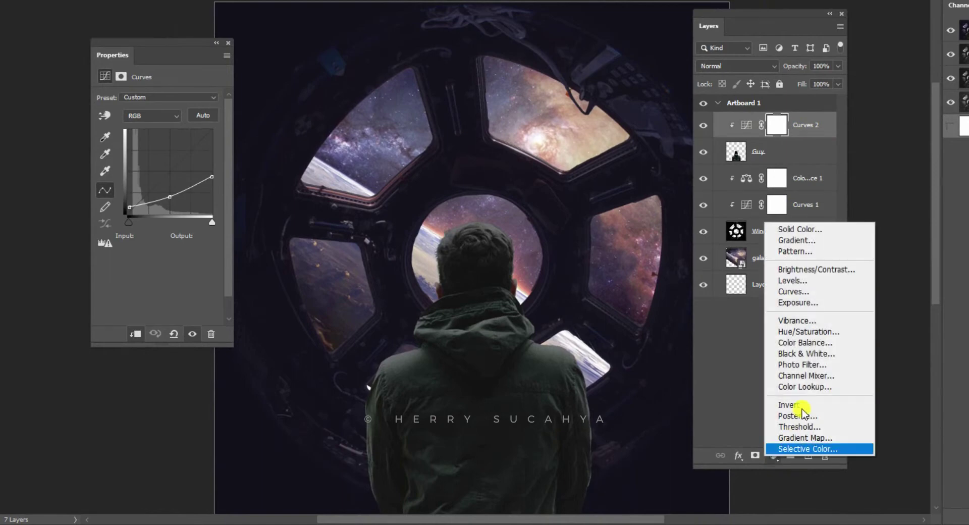
left_click(803, 343)
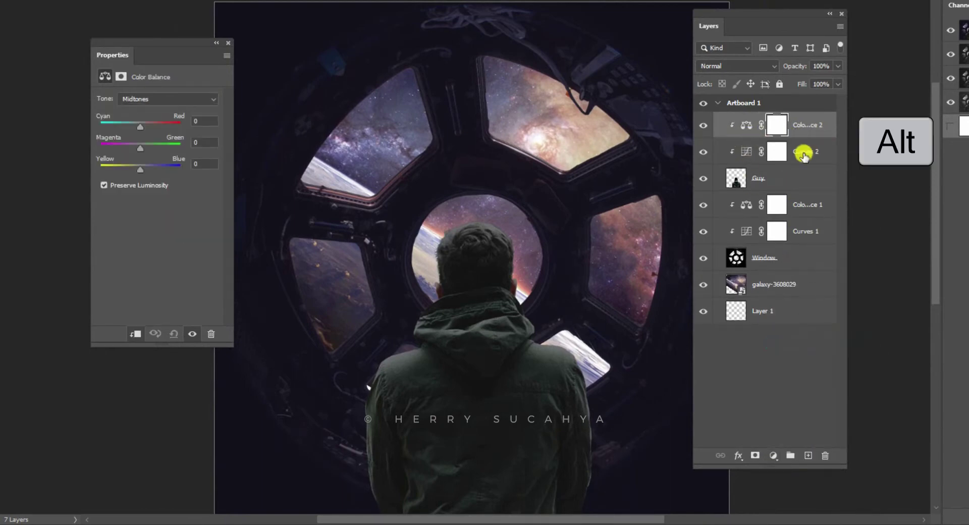
left_click(746, 126)
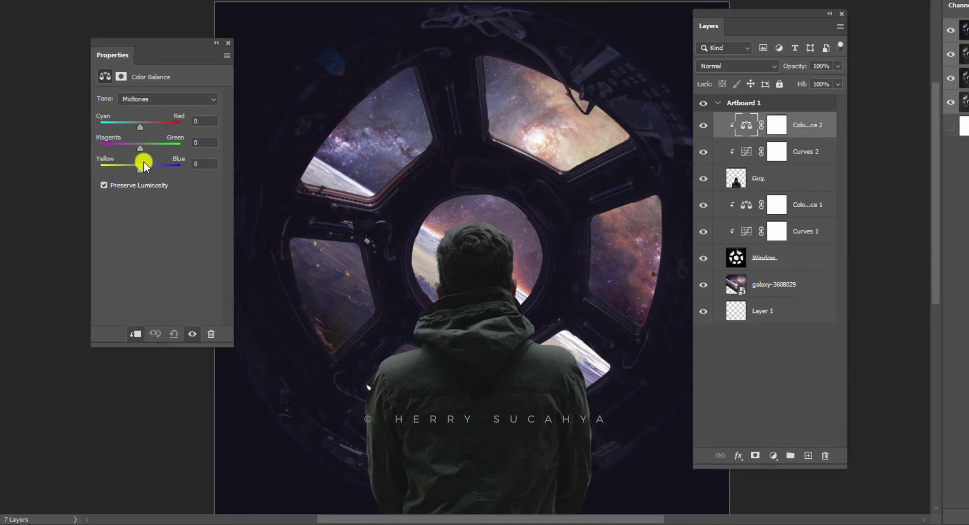
left_click_drag(147, 166, 141, 126)
left_click_drag(557, 155, 520, 174)
left_click(503, 268)
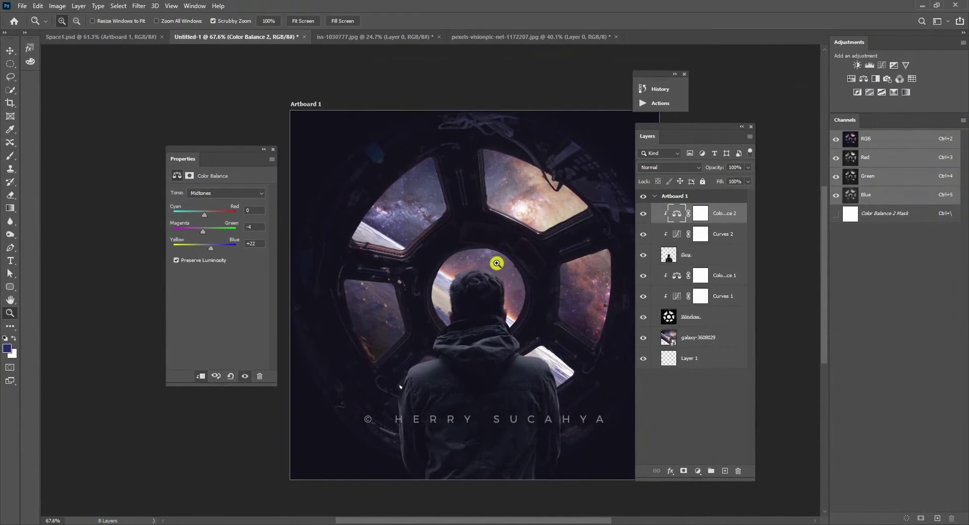
left_click(119, 38)
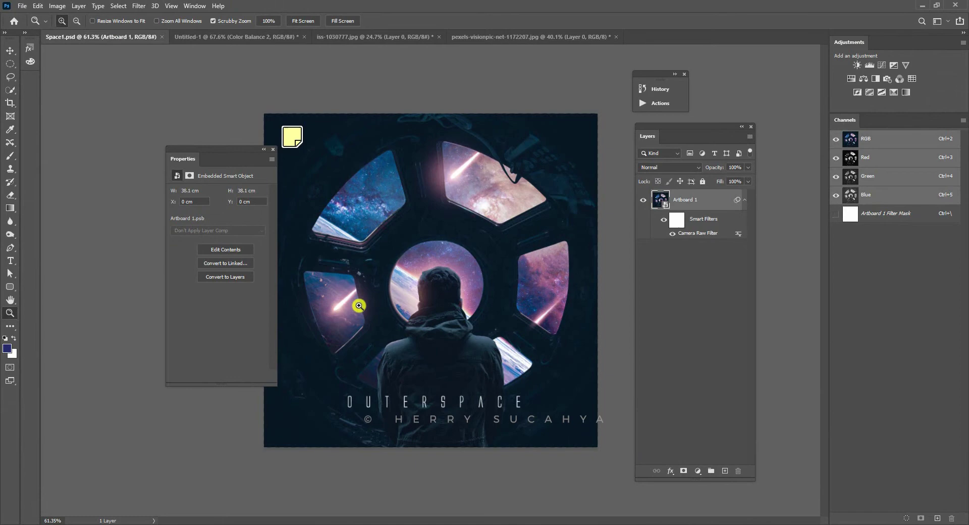
left_click(359, 281)
left_click(530, 210, "alt")
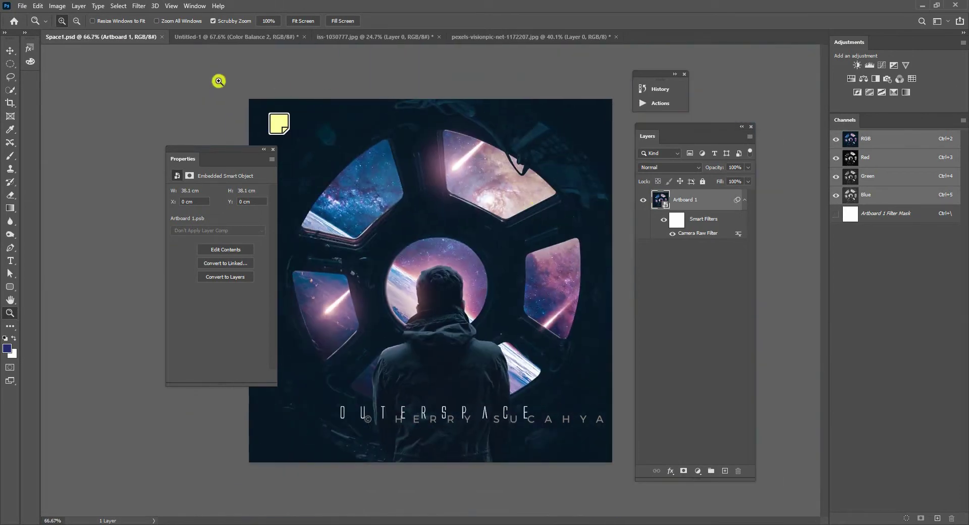
left_click(209, 38)
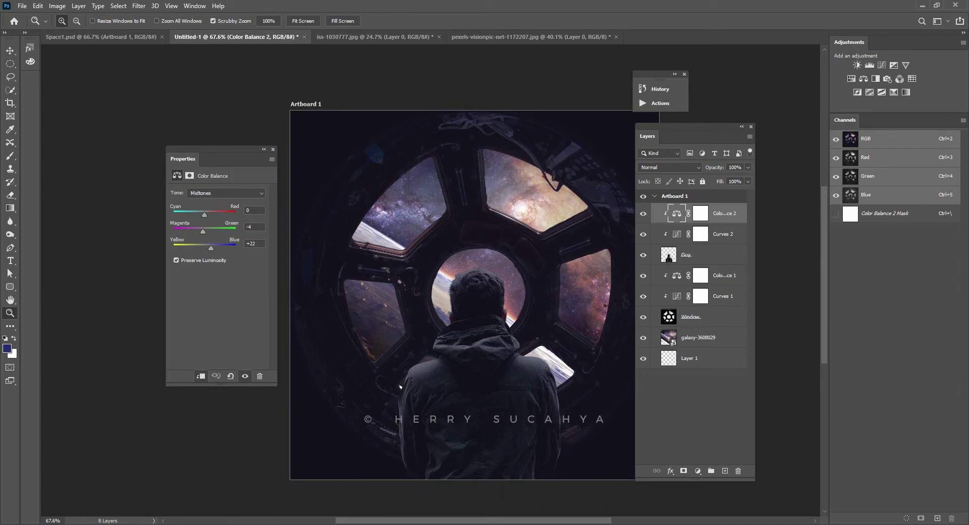
Step: Place the comet image space-1436951, rasterize it, and rotate it clockwise
left_click_drag(654, 323, 489, 255)
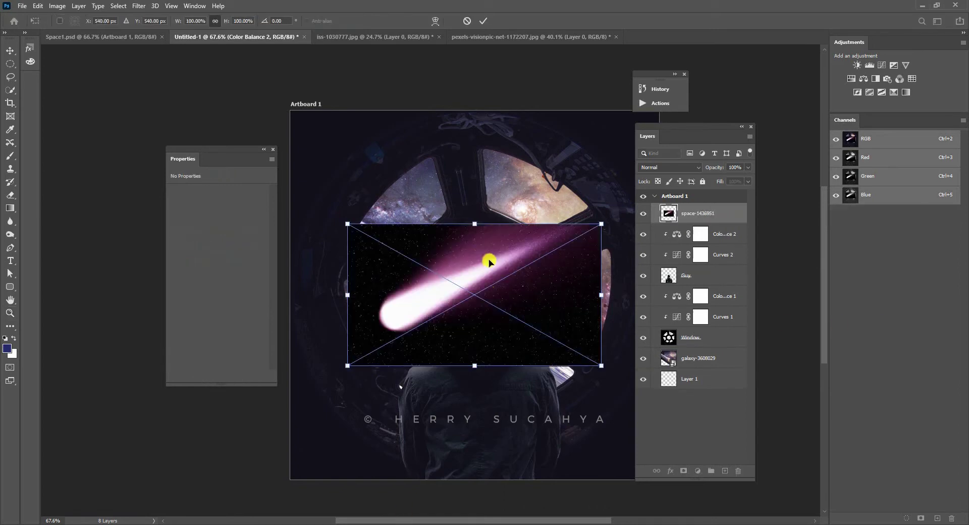
left_click(483, 20)
right_click(703, 217)
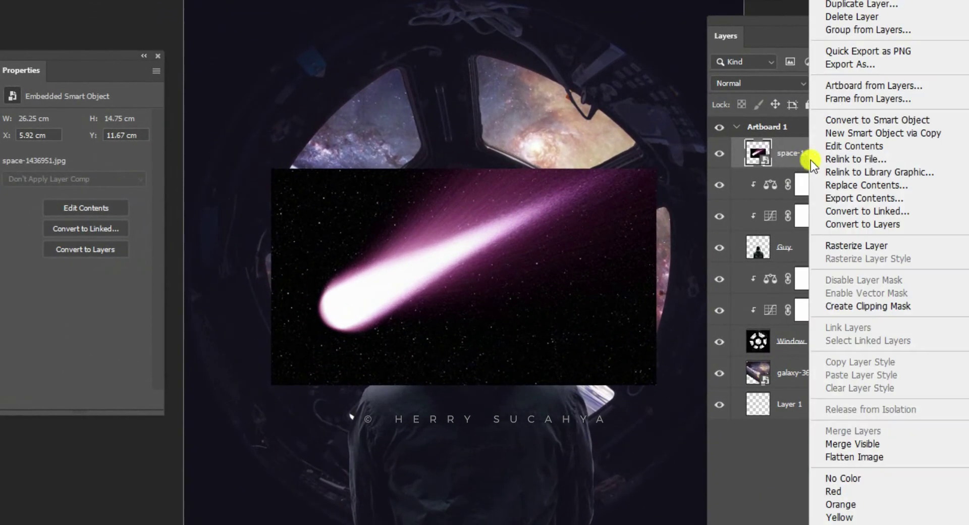
left_click(867, 250)
key("ctrl+t")
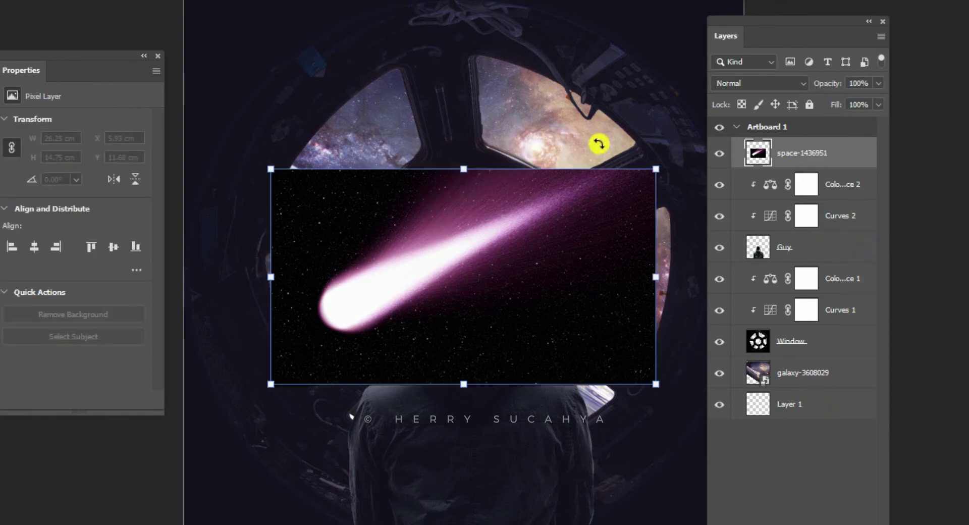
left_click_drag(528, 102, 608, 162)
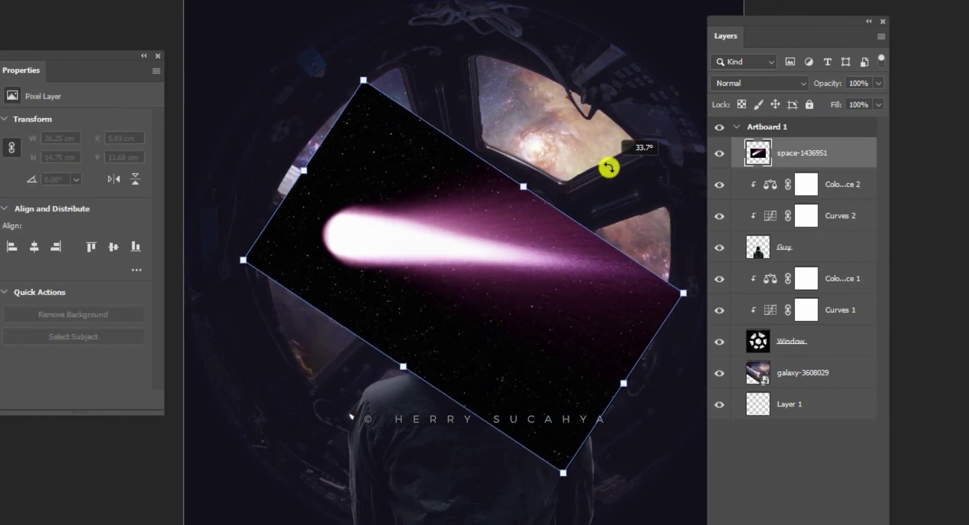
key("Return")
key("z")
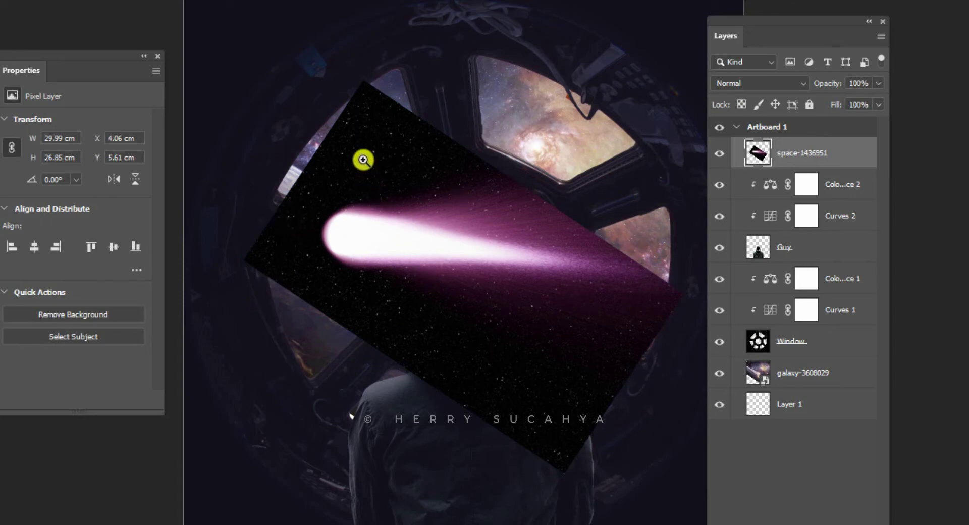
key("v")
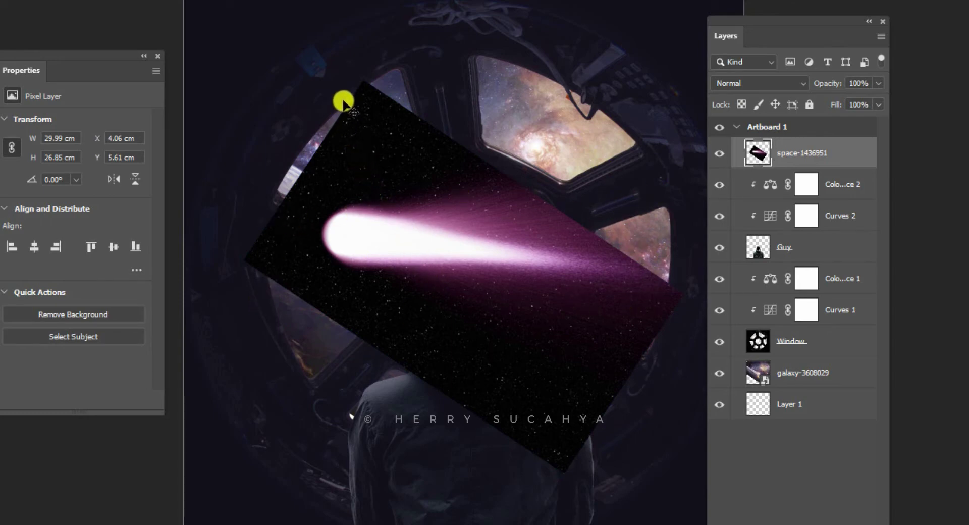
Step: Stretch the comet into a wide, flat slanted strip across the cupola windows
key("ctrl+t")
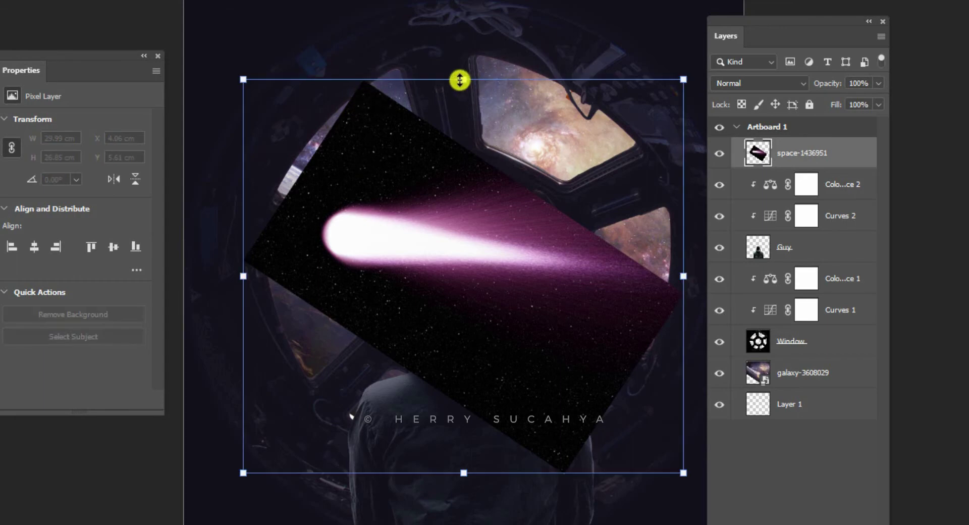
left_click_drag(461, 80, 473, 164)
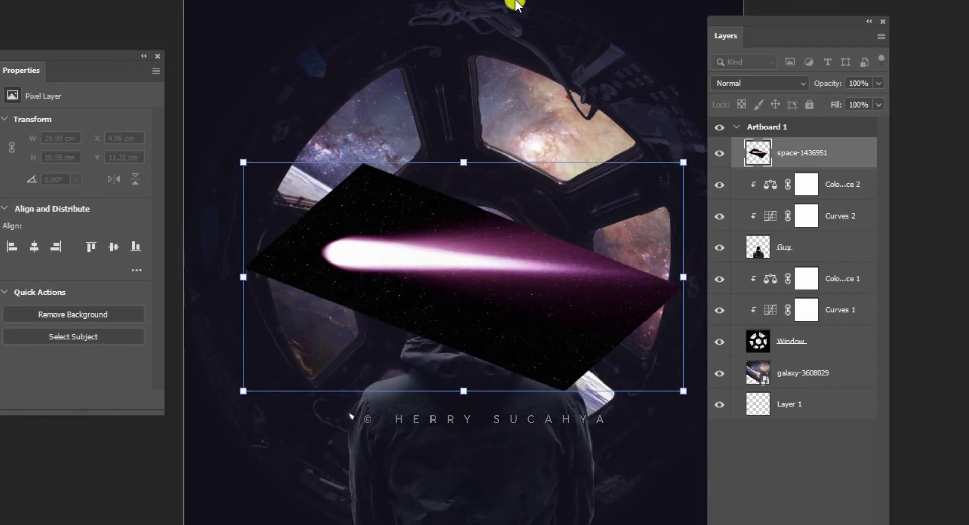
left_click_drag(244, 277, 142, 278)
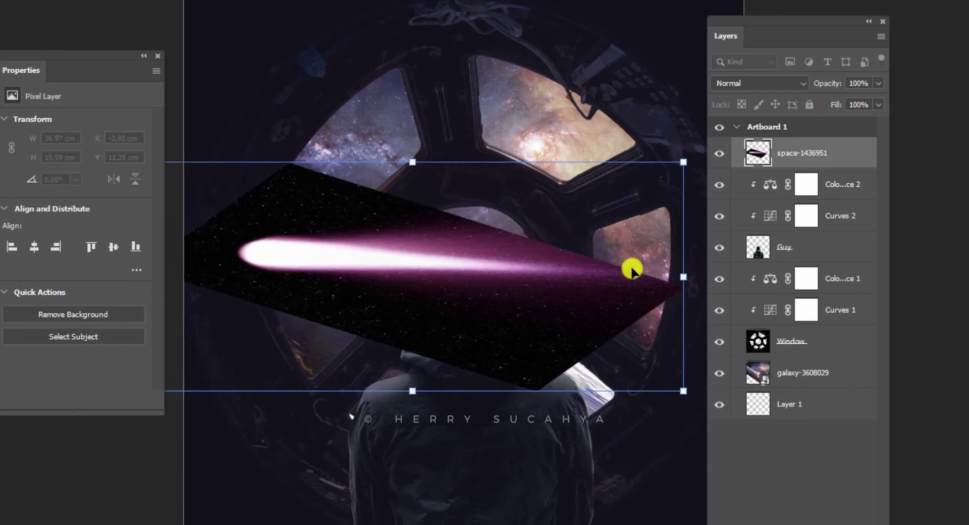
left_click_drag(683, 277, 706, 277)
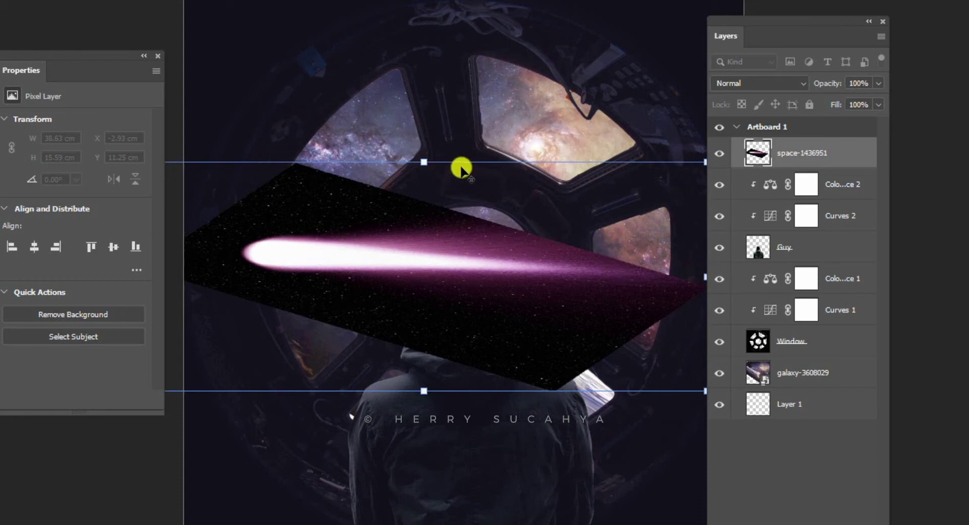
left_click_drag(424, 162, 424, 173)
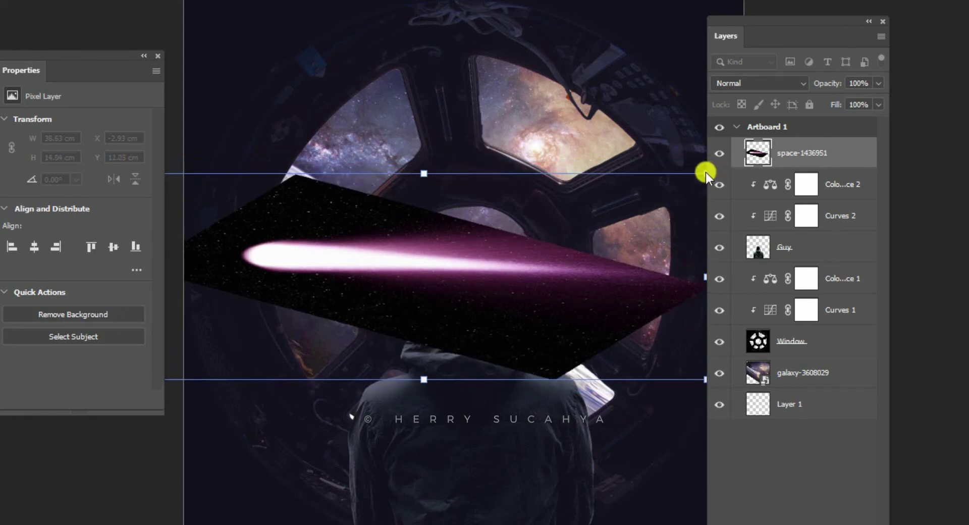
left_click_drag(704, 174, 684, 184)
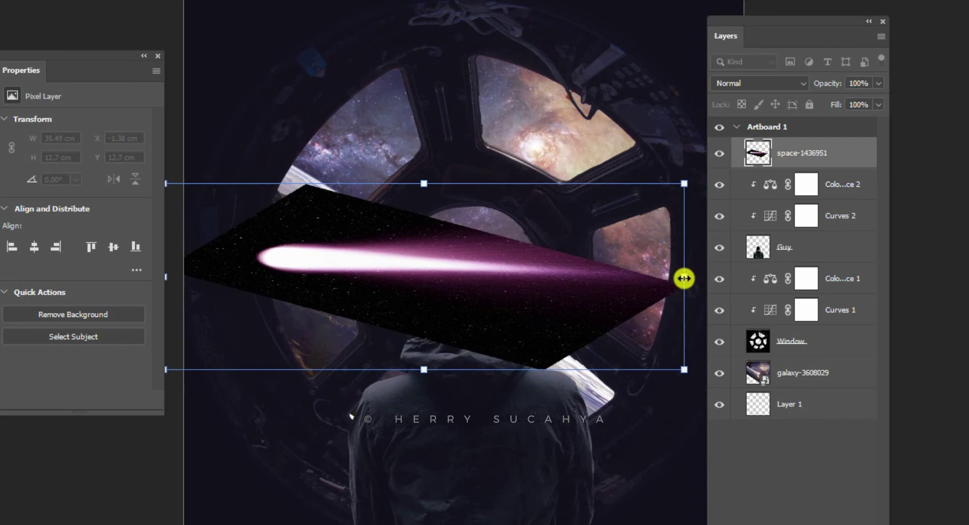
left_click_drag(684, 278, 703, 276)
key("Return")
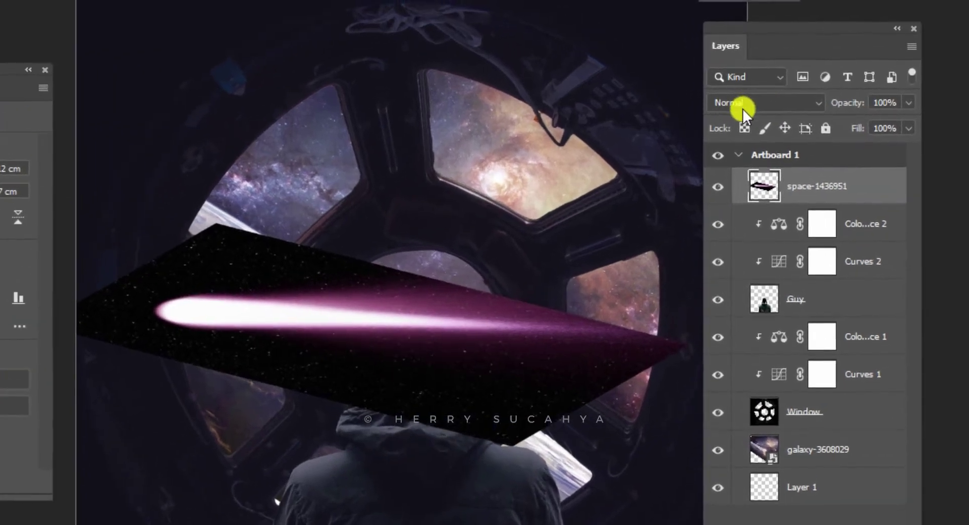
Step: Set the comet layer to Screen blending and size the eraser to 152 px
left_click(737, 83)
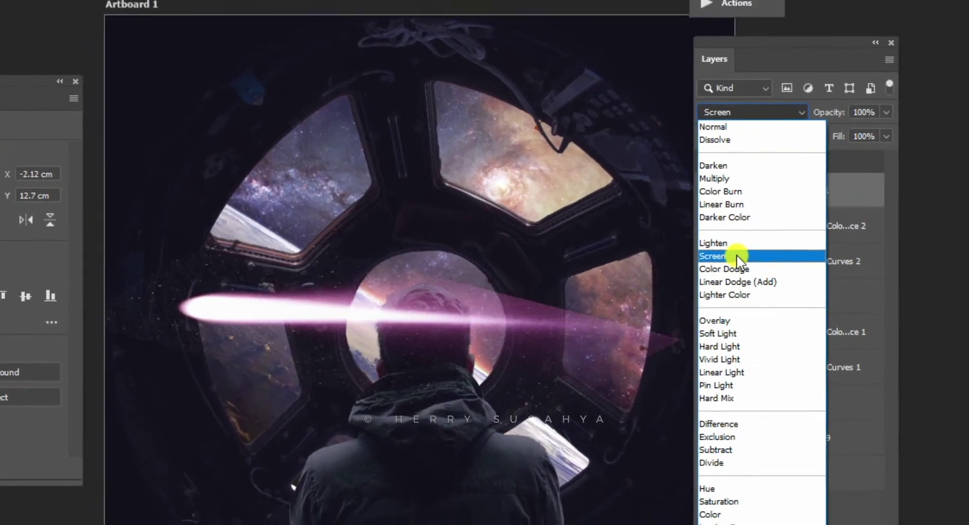
left_click(726, 257)
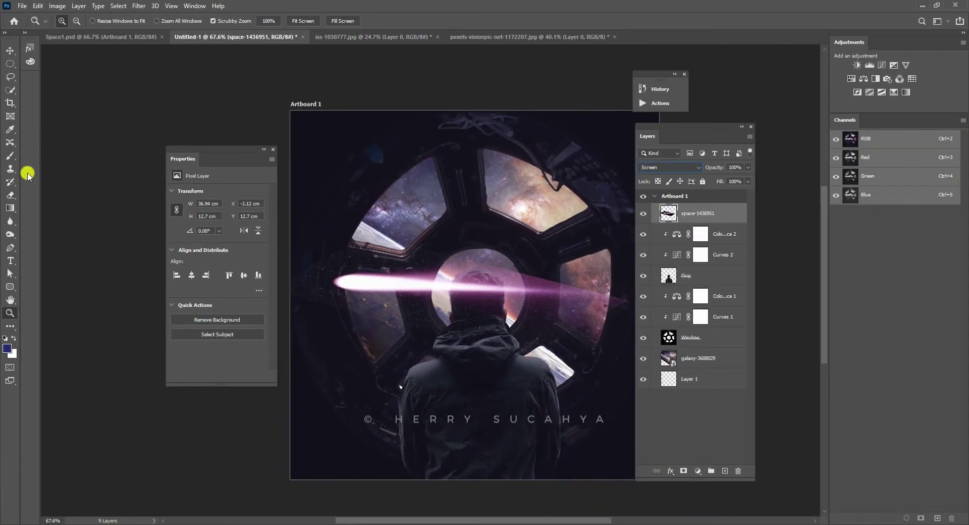
left_click(11, 196)
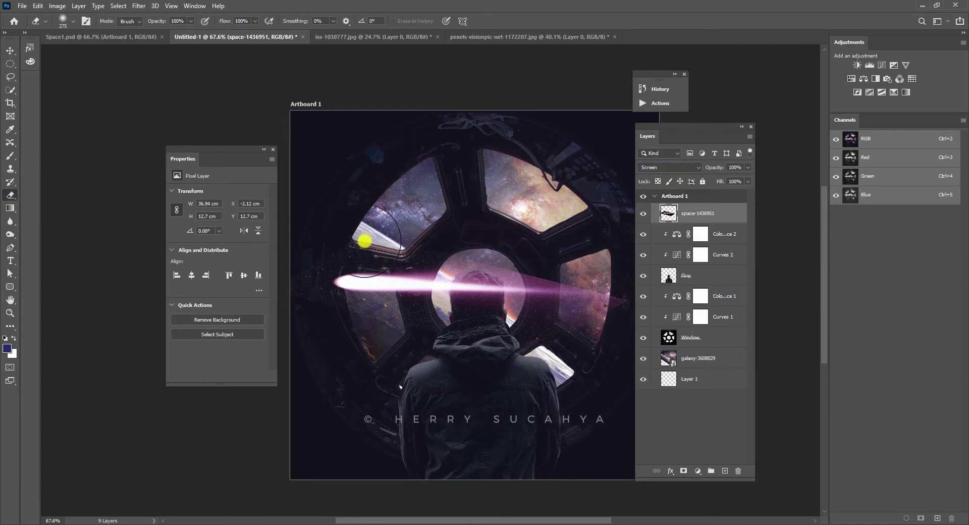
right_click(403, 241)
left_click_drag(470, 232, 462, 233)
left_click(329, 248)
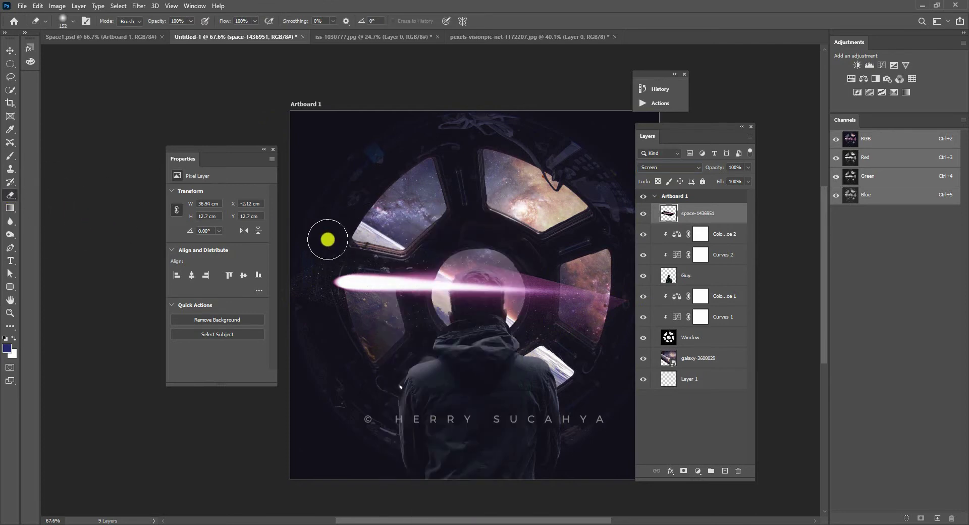
Step: Erase the streak's left end, faint tail and lower-left excess, then move it beneath Window
left_click_drag(284, 257, 277, 296)
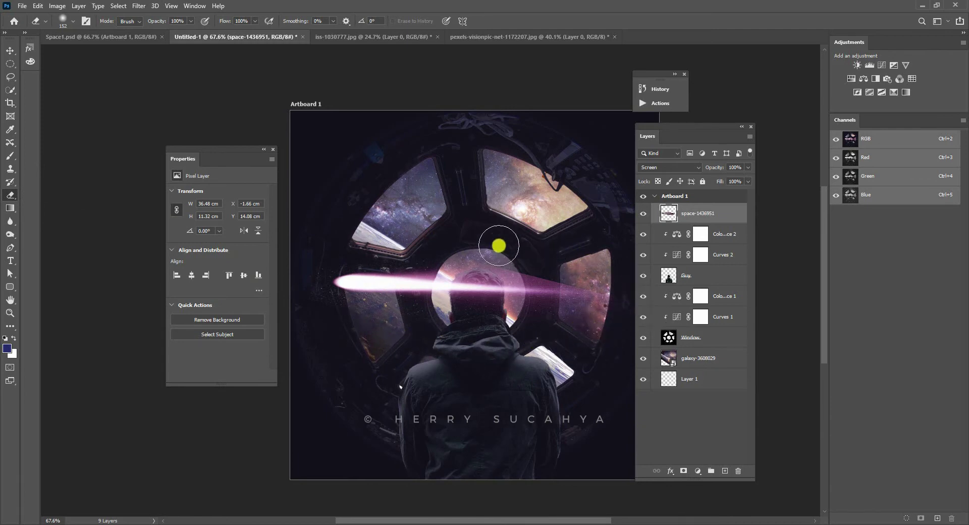
left_click_drag(429, 245, 585, 265)
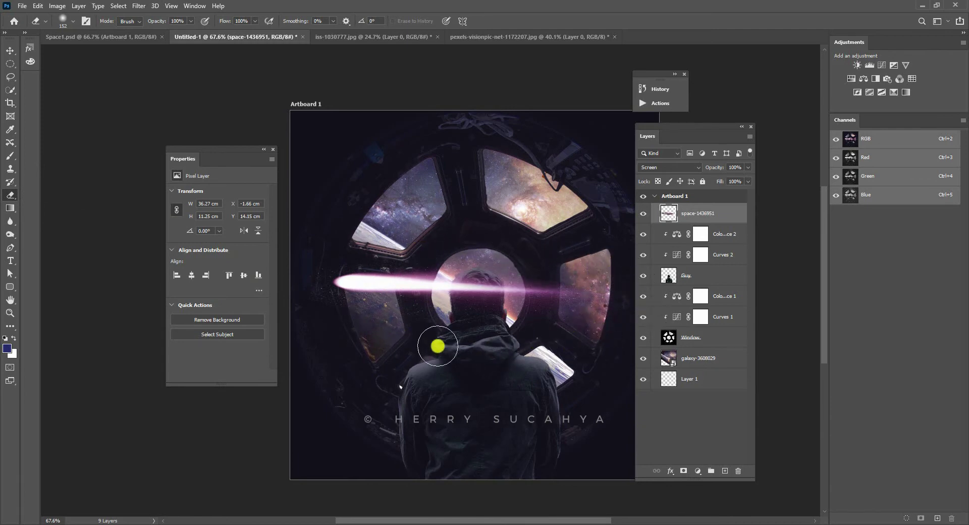
mouse_move(283, 293)
left_mouse_down()
mouse_move(401, 335)
mouse_move(521, 259)
left_mouse_up()
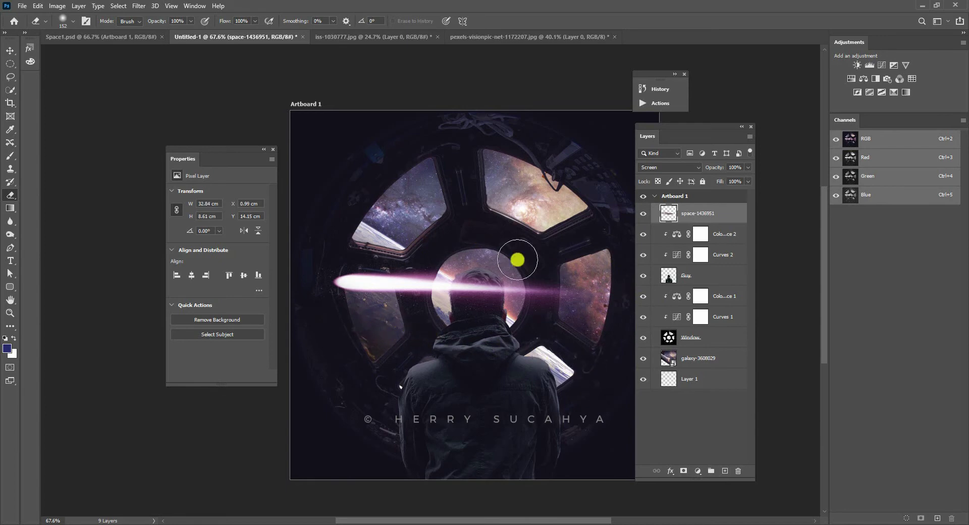
left_click_drag(693, 217, 677, 333)
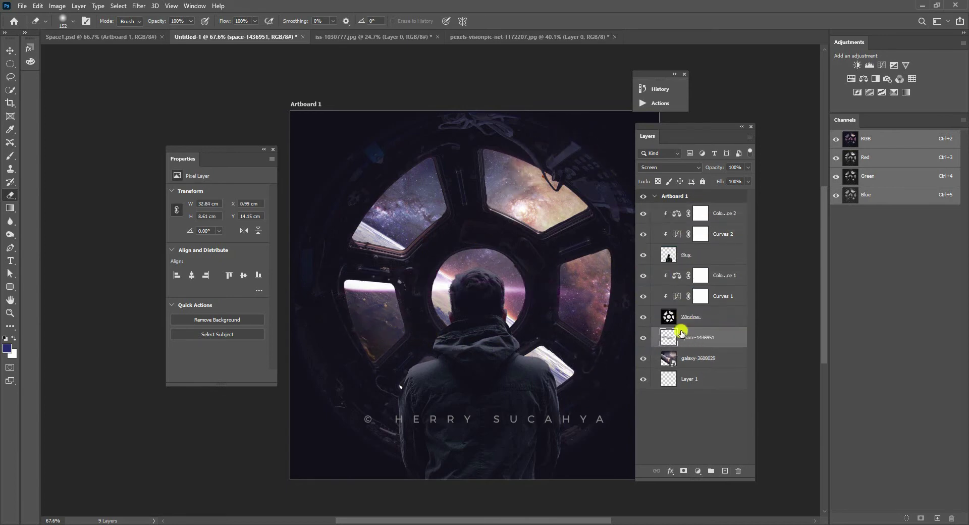
Step: Move the streak to the lower-left window, rotated -31.71° and scaled to about 48%
key("v")
left_click_drag(528, 277, 459, 309)
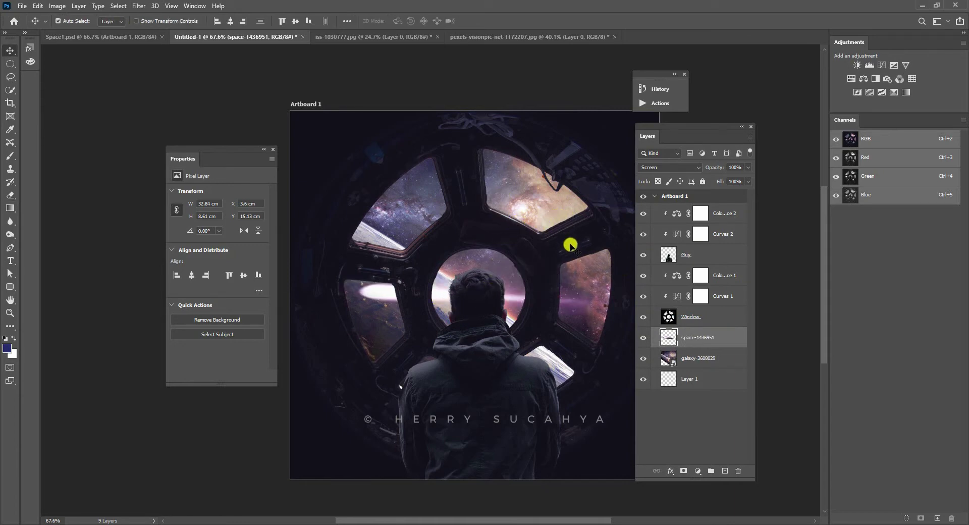
key("ctrl+t")
left_click_drag(508, 238, 490, 226)
left_click_drag(474, 312, 461, 399)
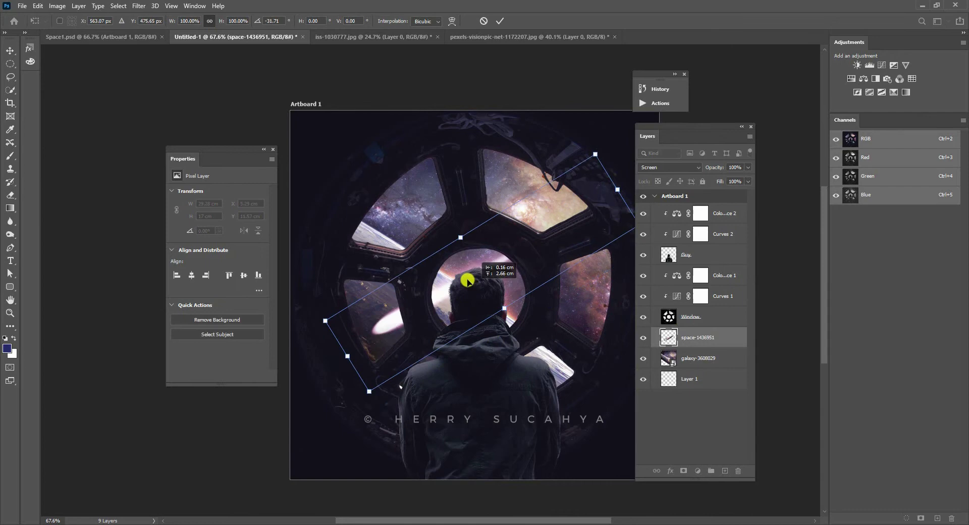
left_click_drag(536, 194, 475, 241)
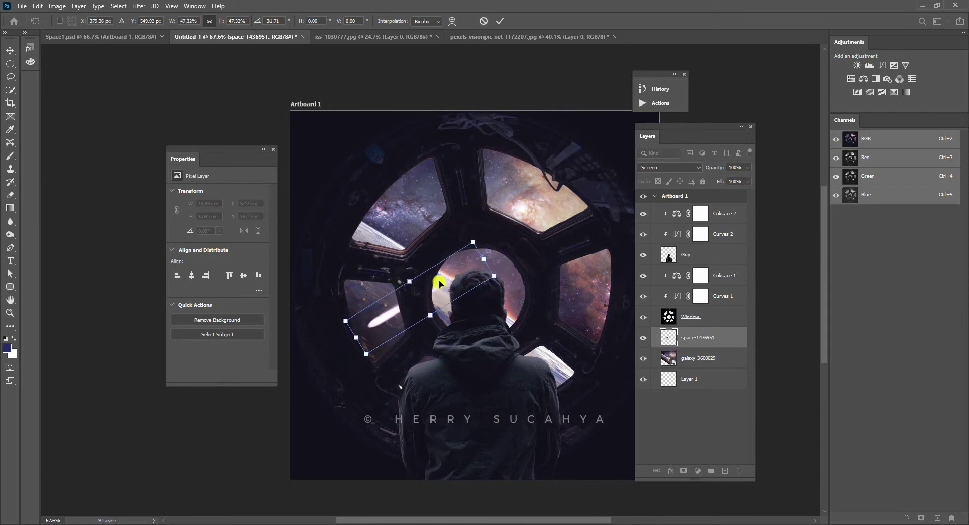
key("Return")
key("z")
left_click(394, 232)
Step: Rename the comet layer to 'Meteor1'
double_click(699, 336)
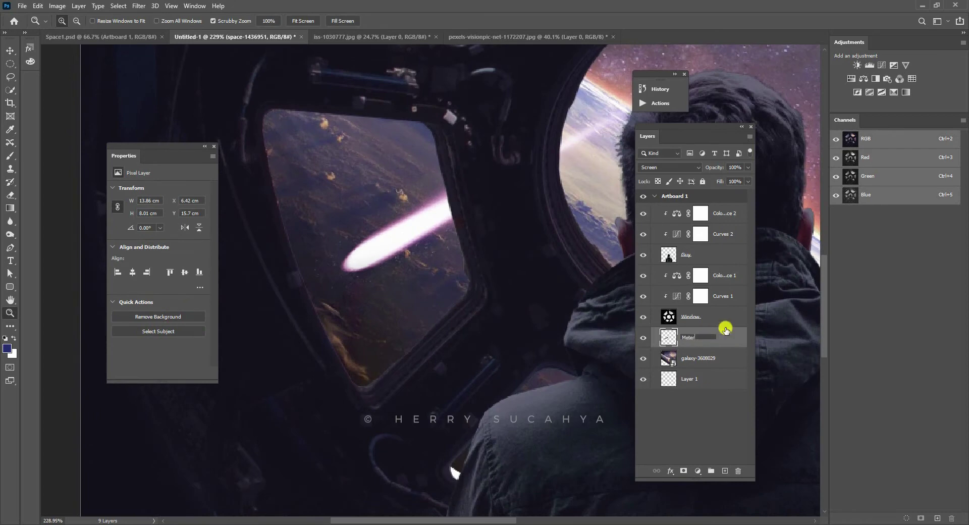
key("Return")
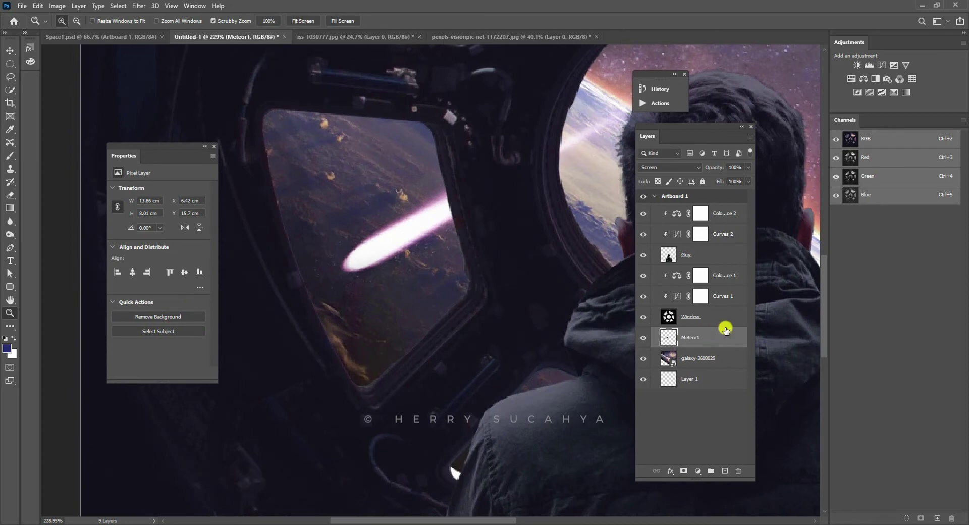
left_click_drag(549, 162, 554, 89)
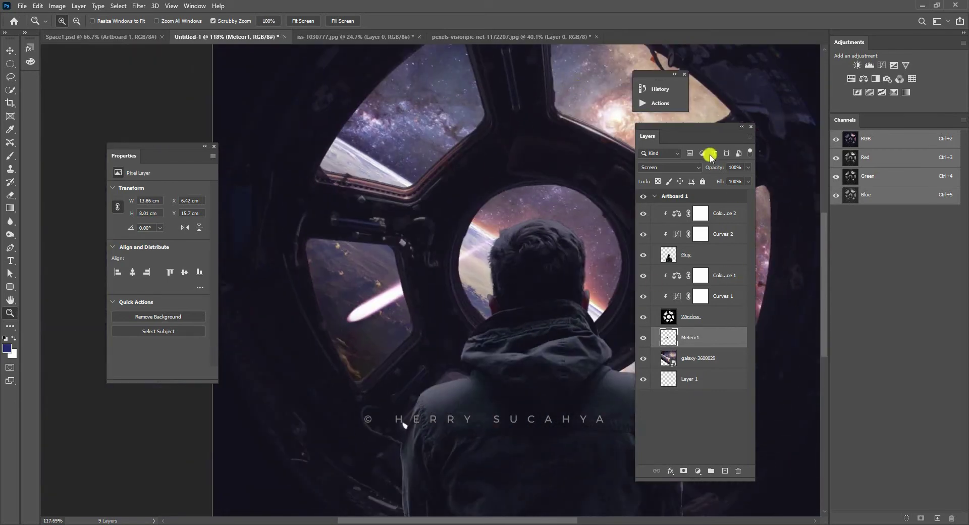
left_click(366, 303)
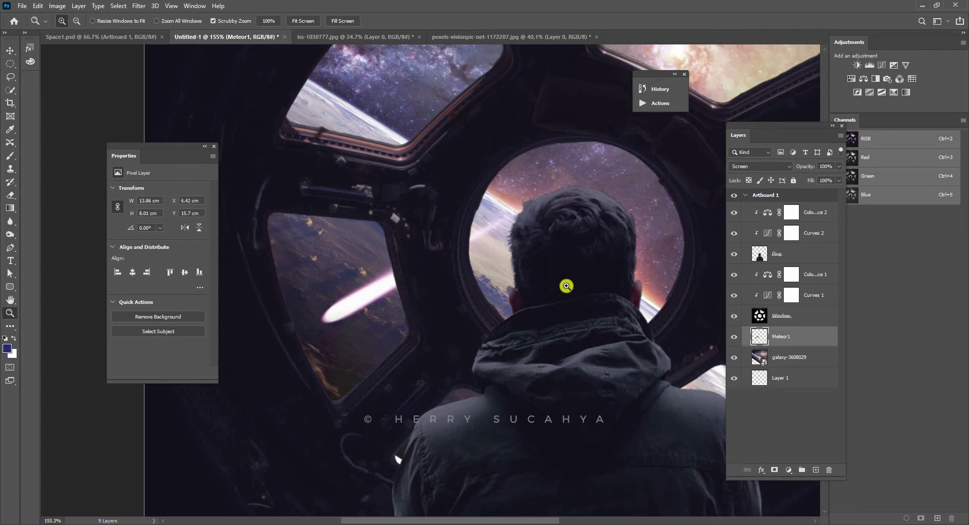
Step: Shift Meteor1's hue to +38 with Hue/Saturation (Ctrl+U)
key("ctrl+u")
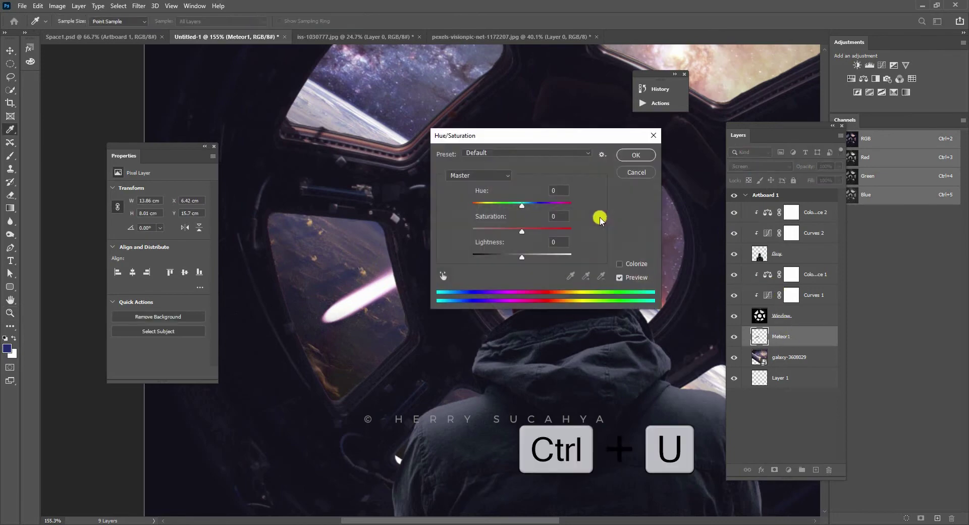
left_click_drag(483, 137, 463, 217)
mouse_move(503, 287)
left_mouse_down()
mouse_move(521, 285)
mouse_move(514, 286)
left_mouse_up()
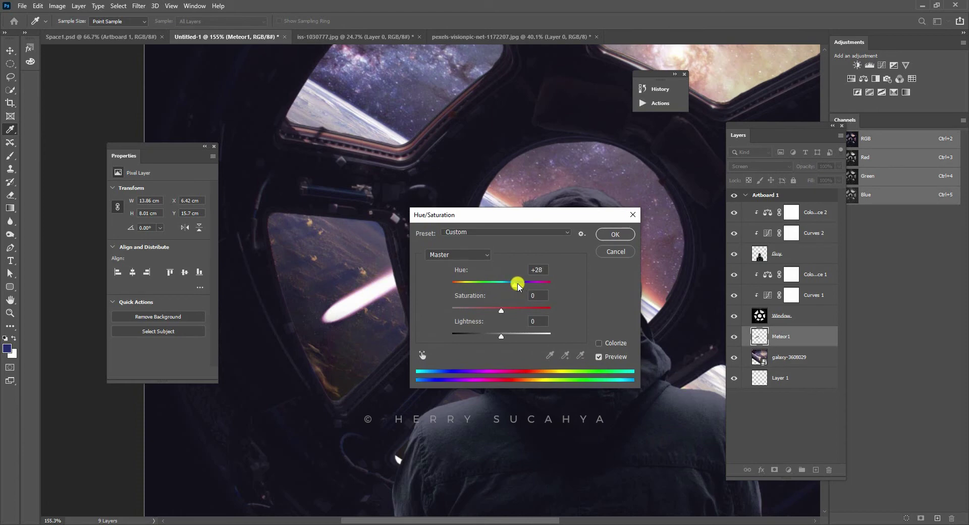
left_click_drag(522, 286, 521, 286)
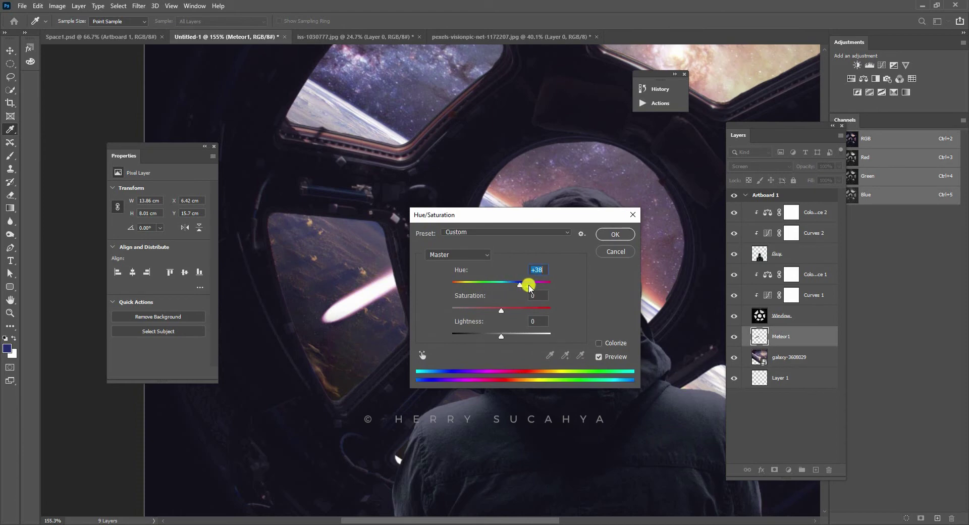
key("Return")
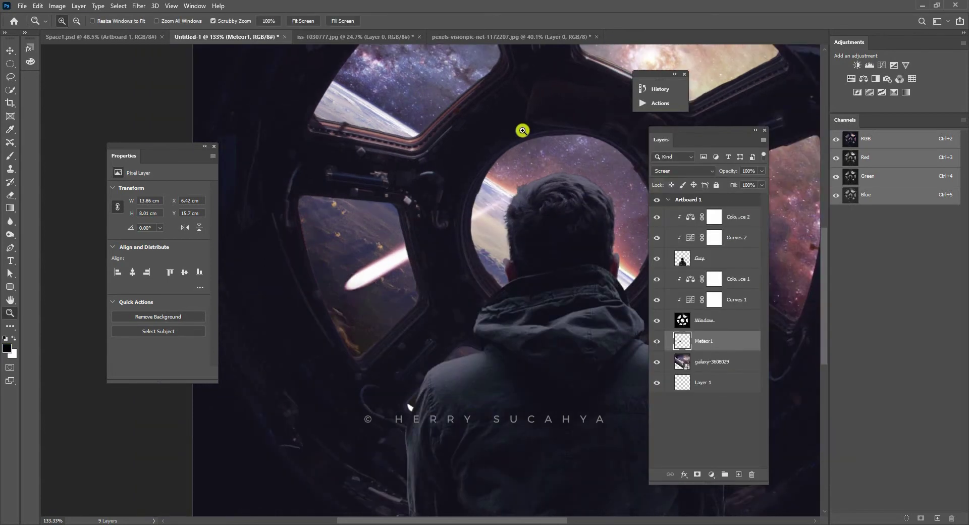
Step: Create a new layer named 'Glow' and set a soft 99 px brush
left_click(738, 475)
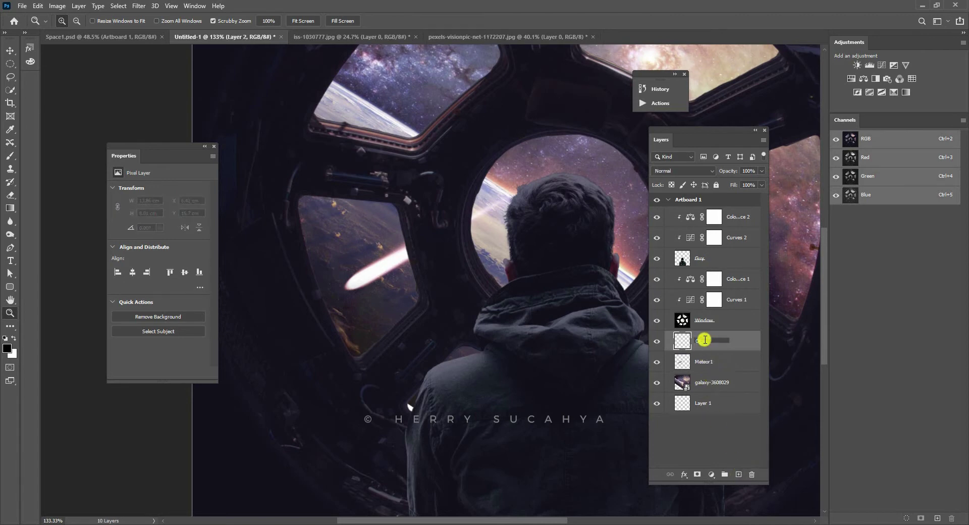
key("Return")
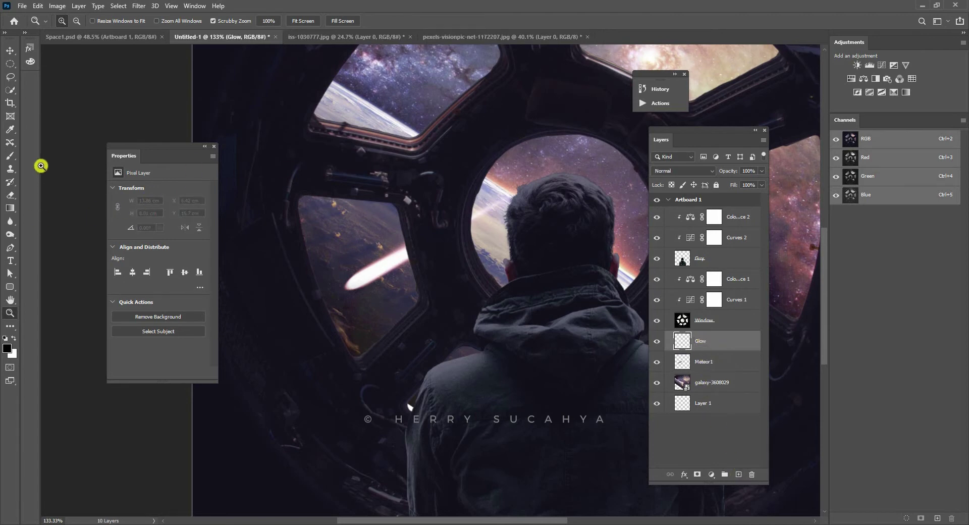
left_click(10, 155)
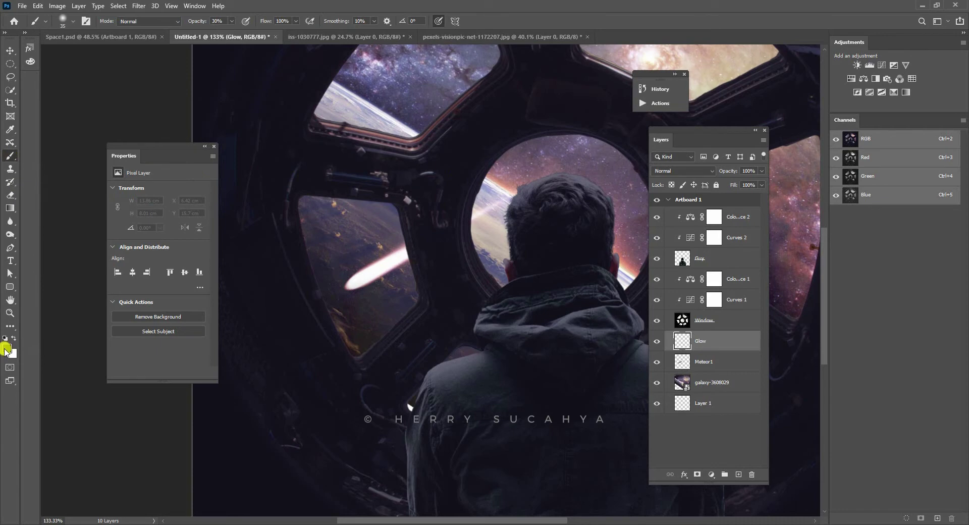
right_click(367, 174)
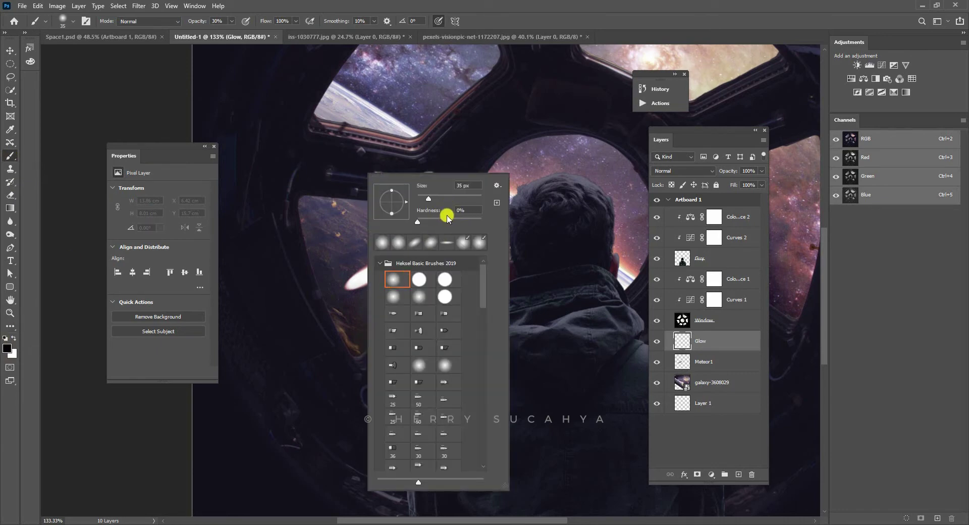
left_click(435, 199)
left_click(448, 199)
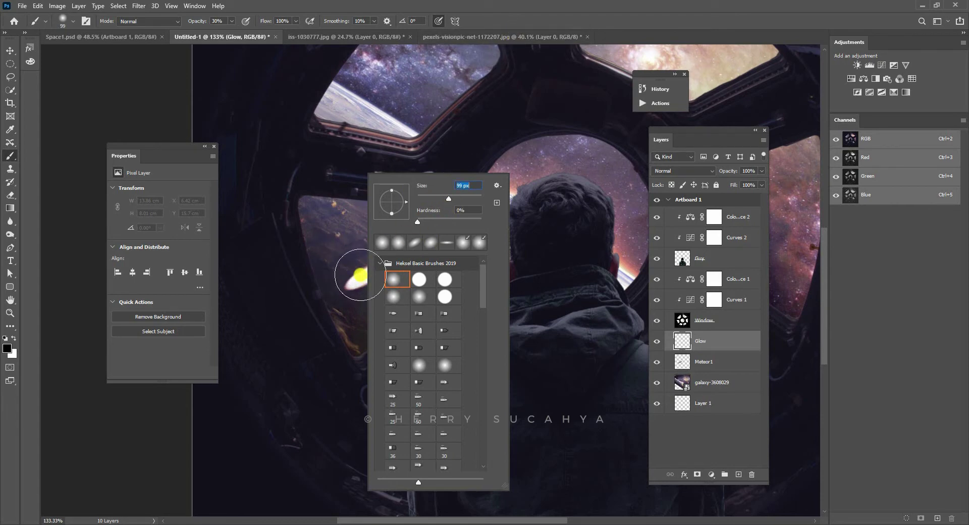
left_click(521, 19)
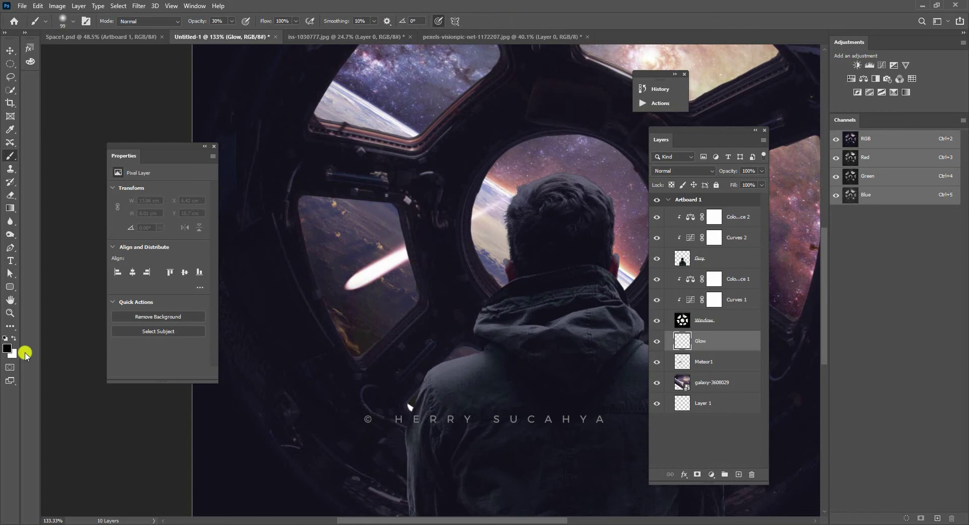
Step: Set the foreground colour to salmon #e87e64
left_click(8, 347)
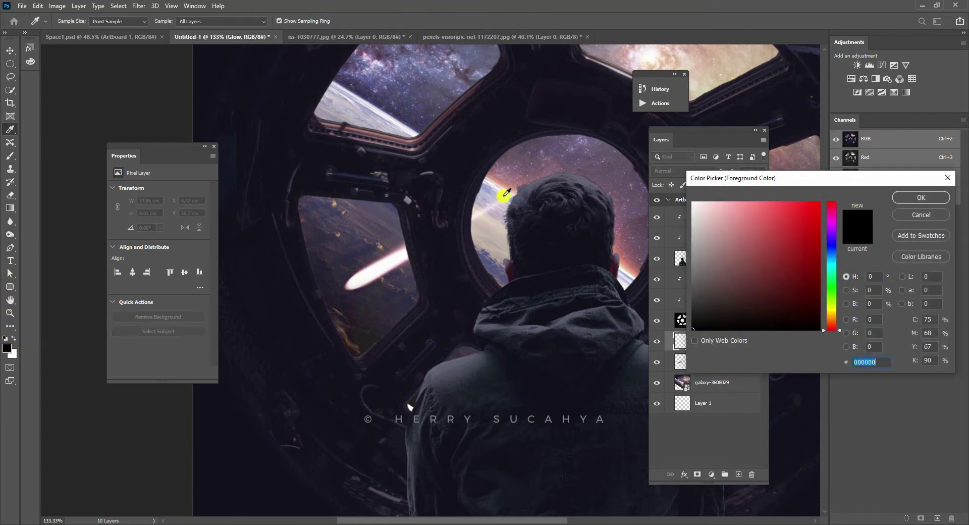
left_click_drag(507, 183, 543, 187)
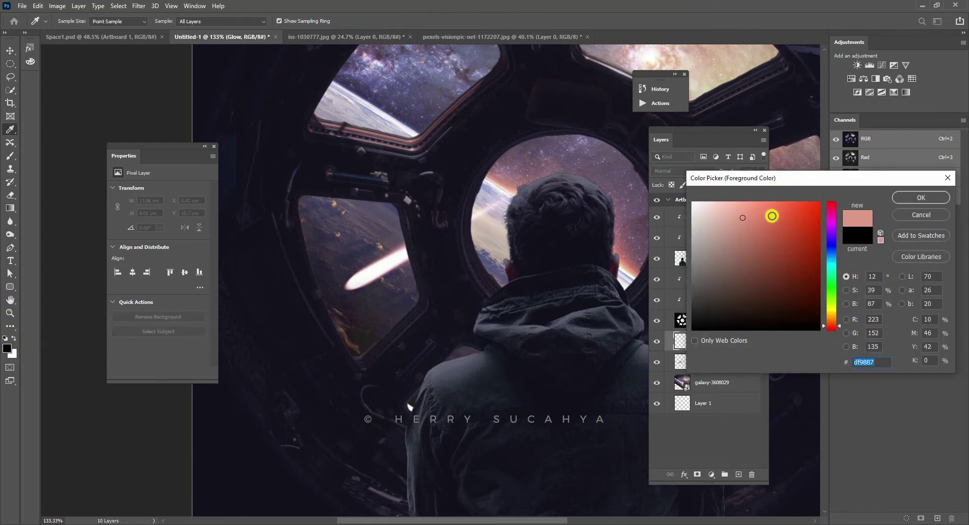
left_click(765, 213)
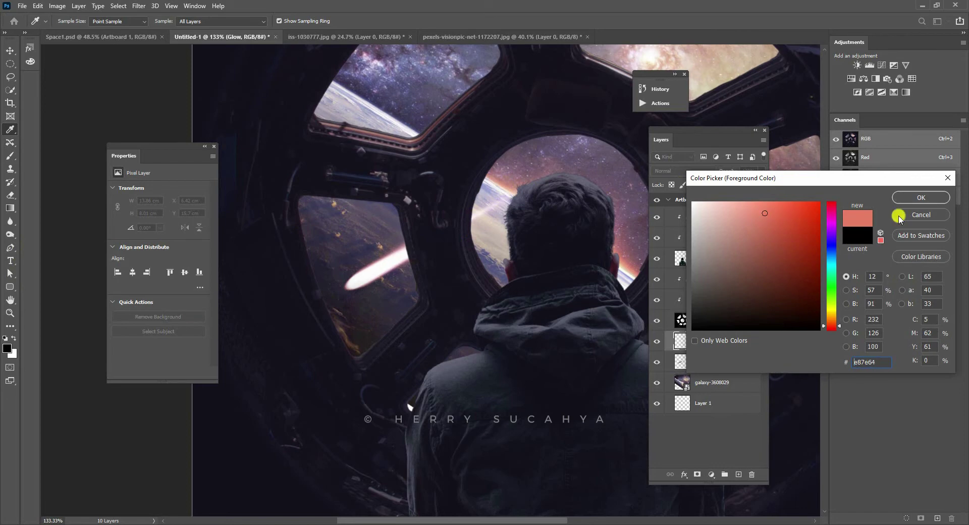
left_click(921, 198)
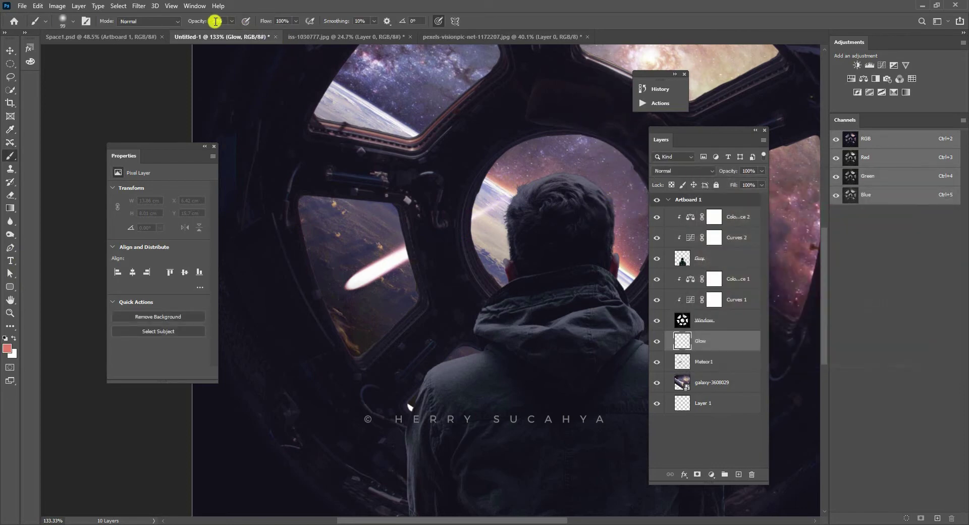
Step: Set the Glow layer to Screen, test a glow dab on the meteor head, and set the brush to 60 px at 0% hardness
left_click(675, 171)
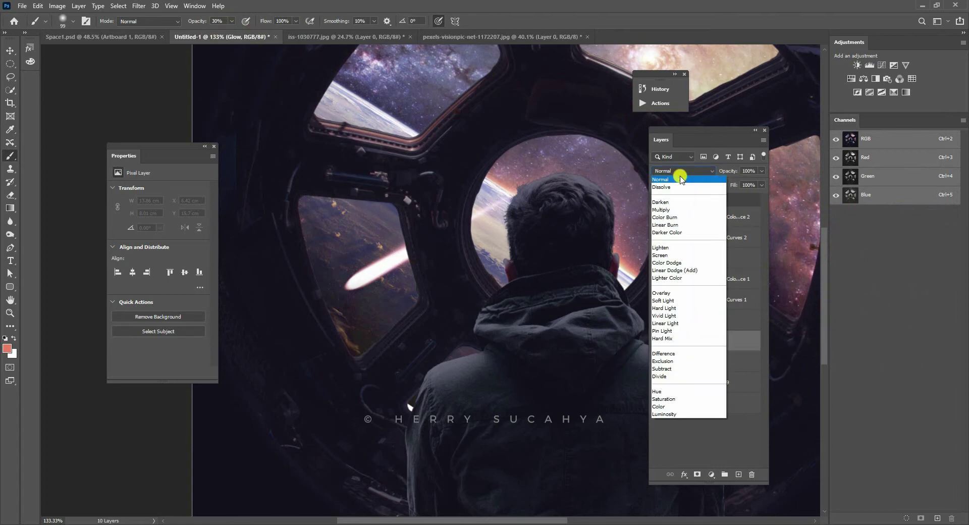
left_click(670, 257)
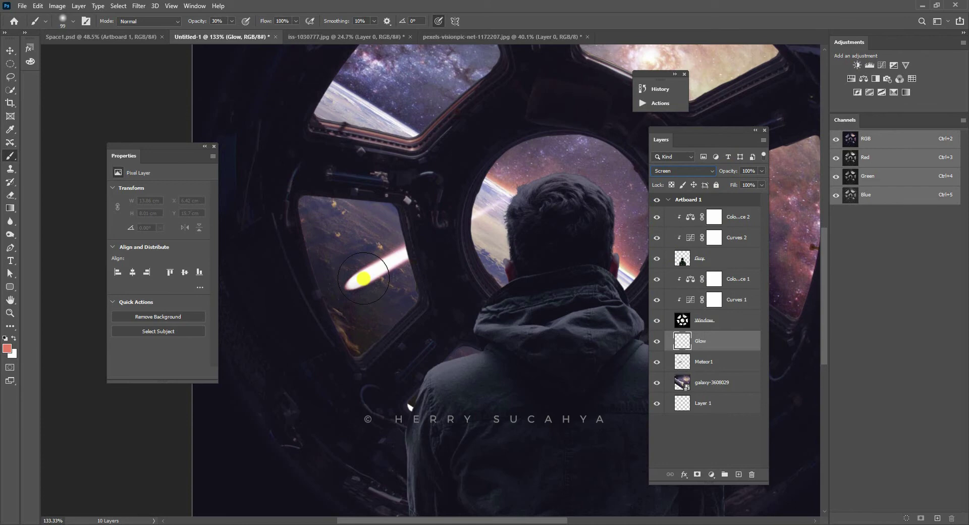
left_click(360, 279)
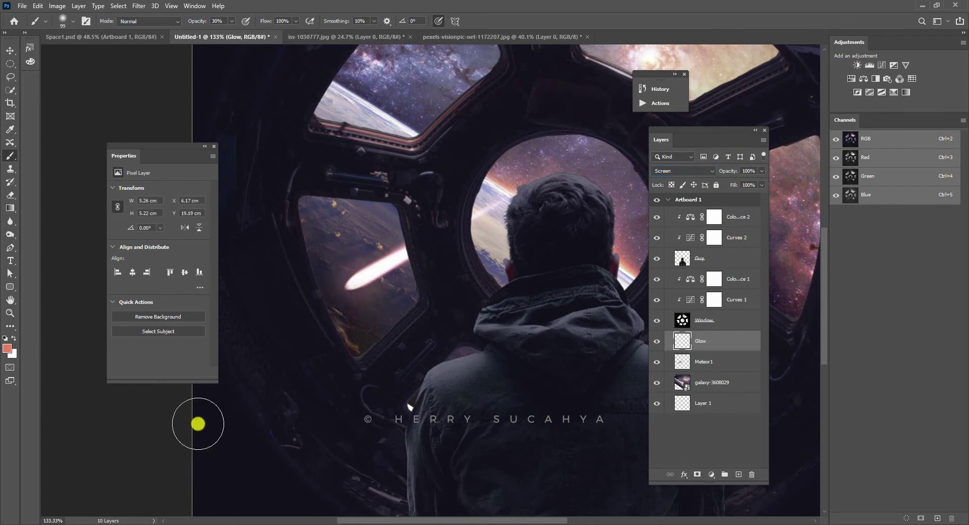
left_click(658, 342)
left_click(658, 344)
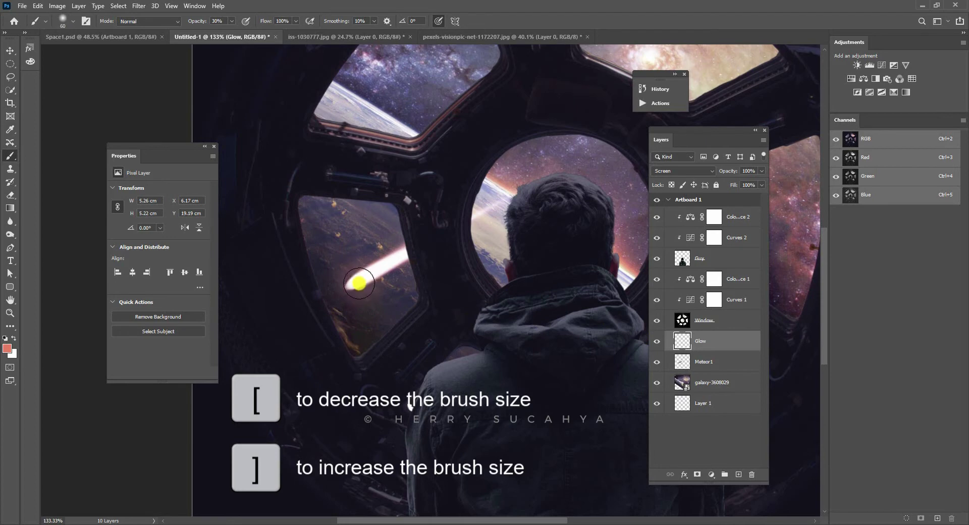
right_click(466, 211)
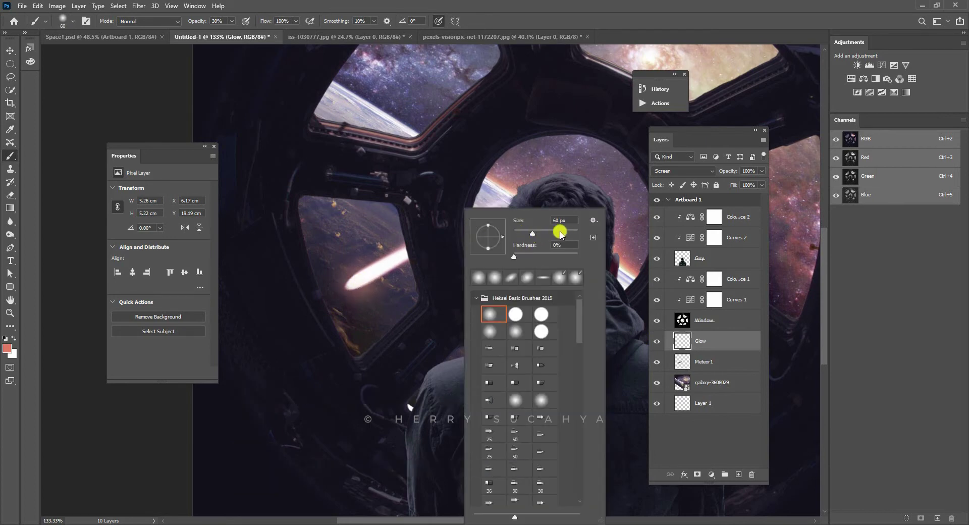
key("Escape")
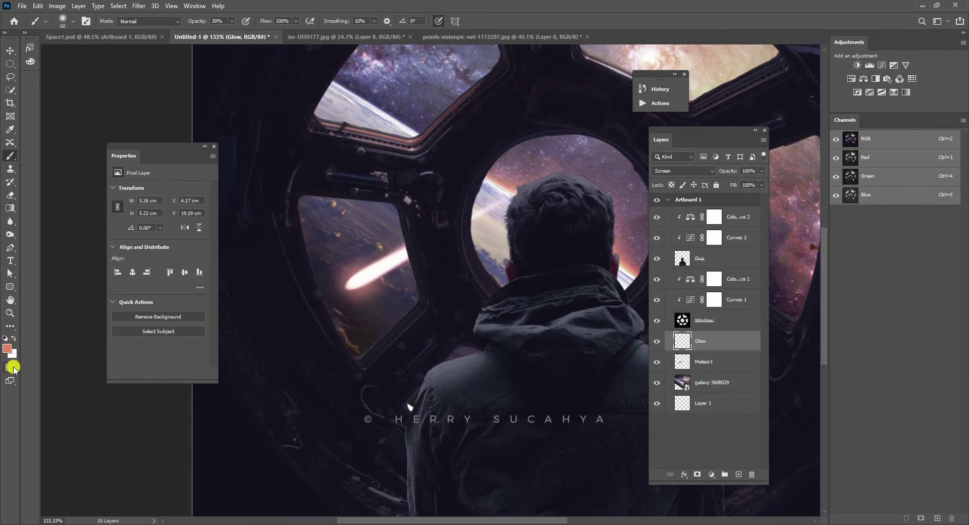
Step: Set the foreground colour to a pale peach, #fcd591
left_click(7, 348)
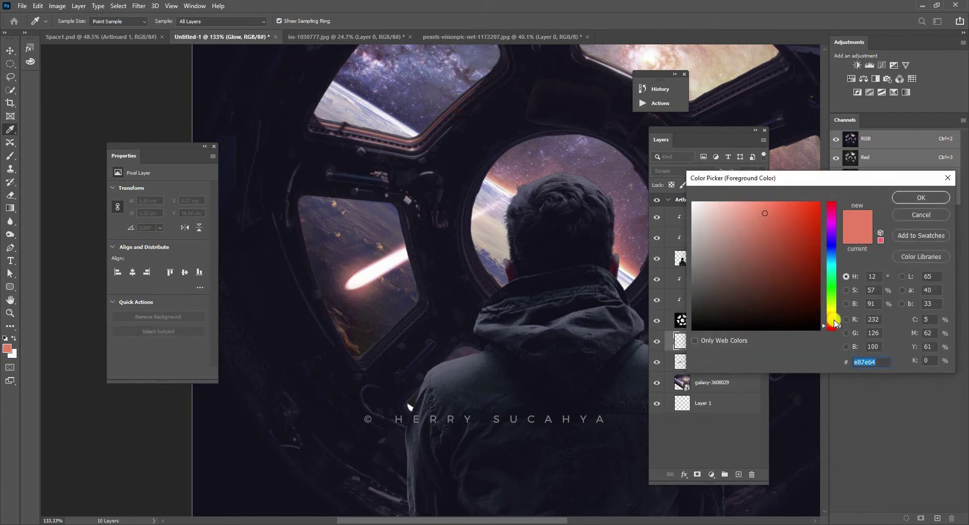
left_click_drag(834, 323, 831, 314)
left_click_drag(756, 214, 746, 204)
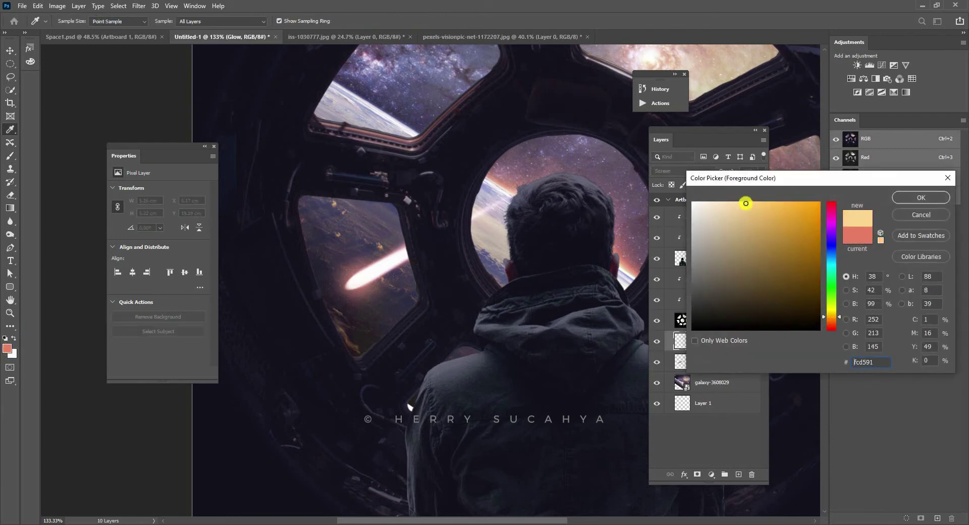
key("Return")
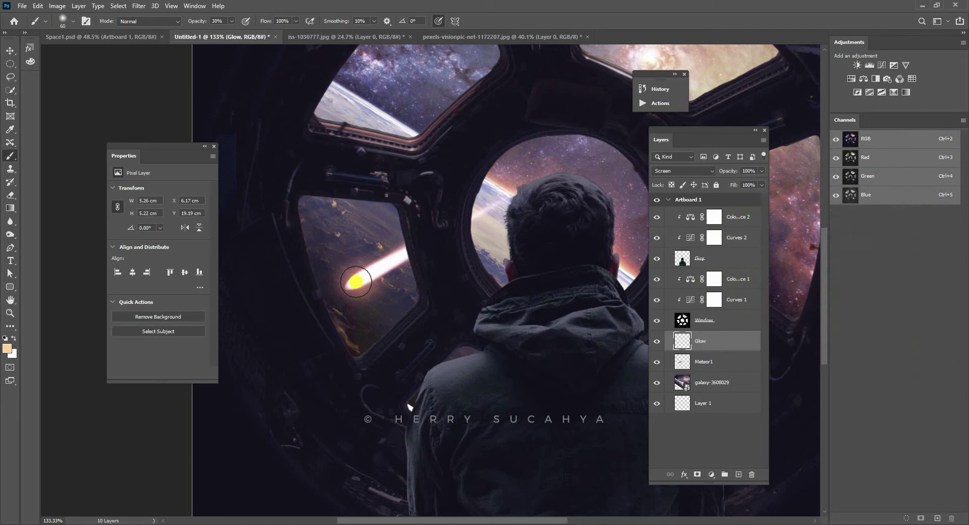
Step: Enlarge the brush, lower its opacity to 12%, and build up a soft glow around the meteor head
key("bracketright")
key("bracketright")
key("bracketright")
key("bracketright")
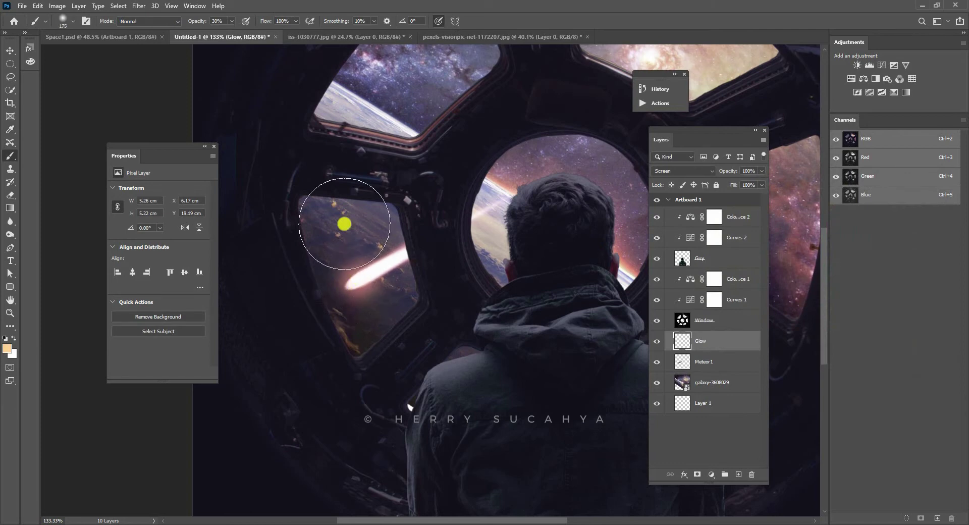
left_click(231, 21)
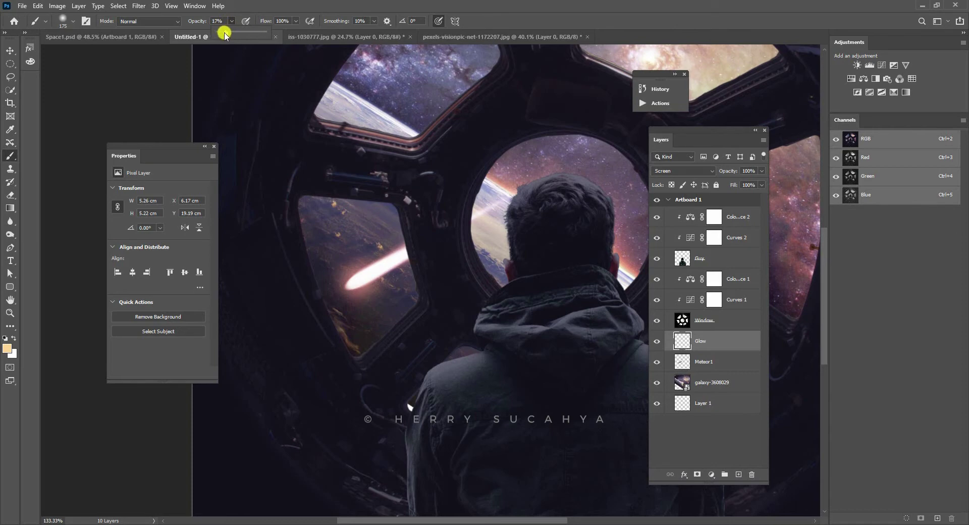
left_click_drag(224, 37, 223, 35)
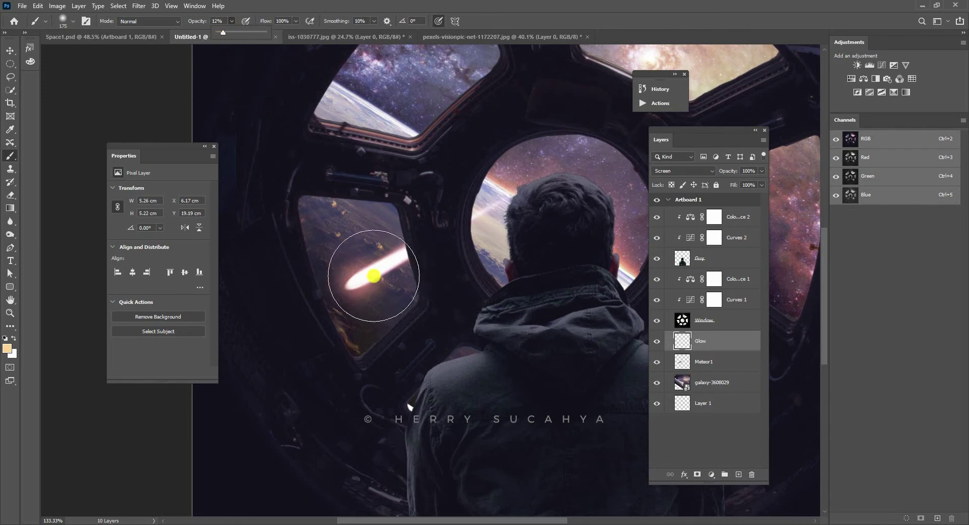
left_click(362, 276)
left_click(362, 276)
left_click(362, 276)
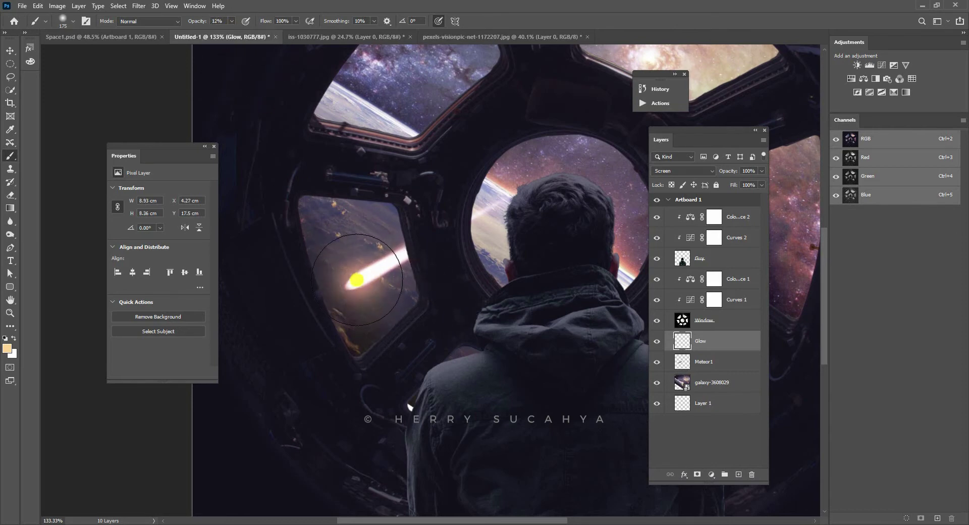
key("z")
mouse_move(422, 253)
left_mouse_down()
mouse_move(372, 271)
mouse_move(422, 247)
mouse_move(424, 212)
mouse_move(472, 212)
left_mouse_up()
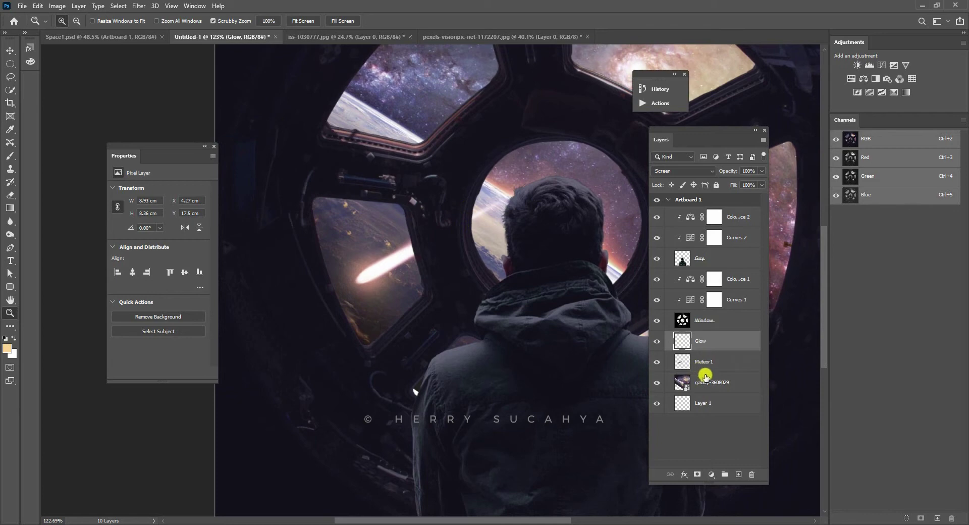
Step: Link the Glow and Meteor1 layers and nudge the pair slightly into position
key("v")
left_click(724, 365)
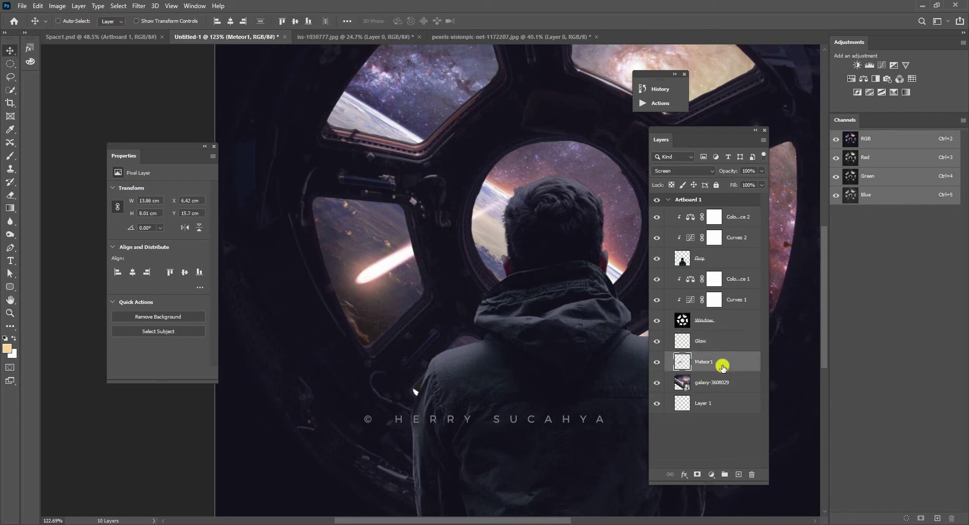
left_click(720, 348, "ctrl")
left_click_drag(404, 308, 401, 298)
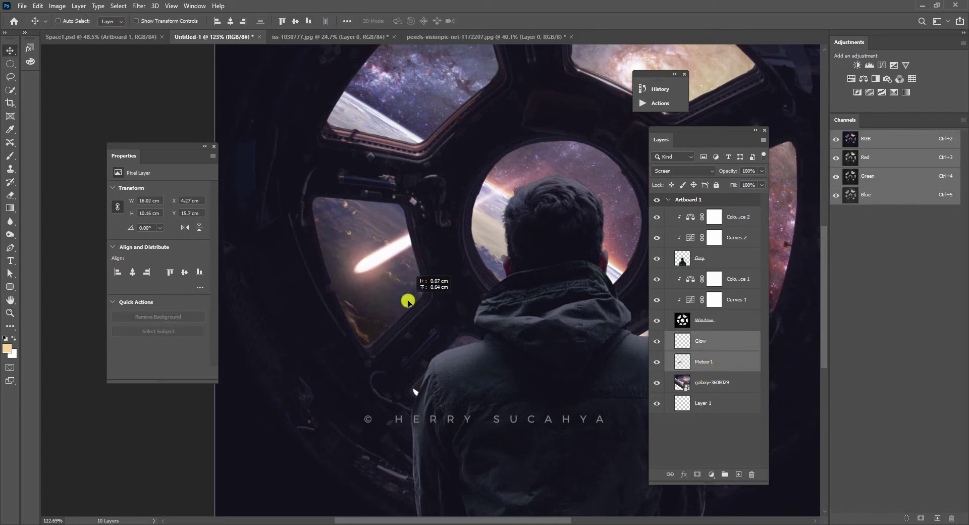
key("ctrl+z")
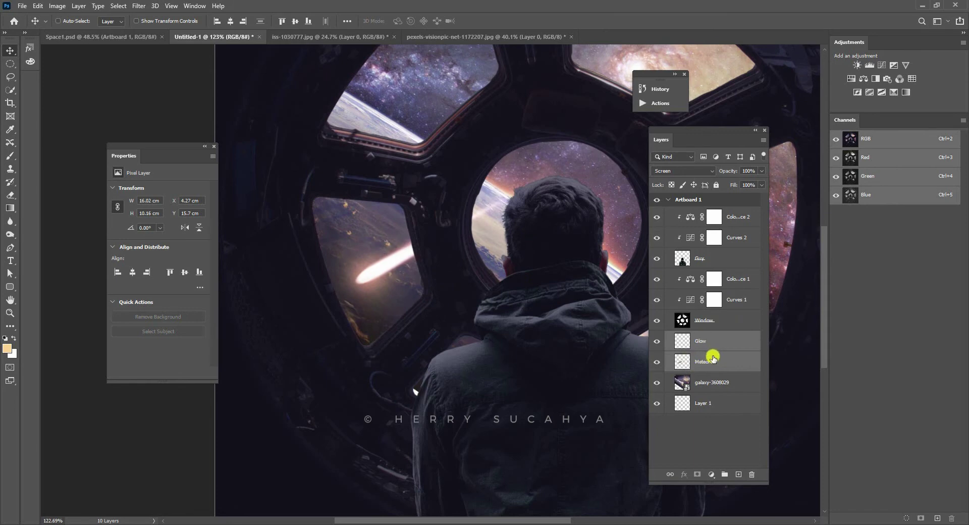
left_click(712, 361, "ctrl")
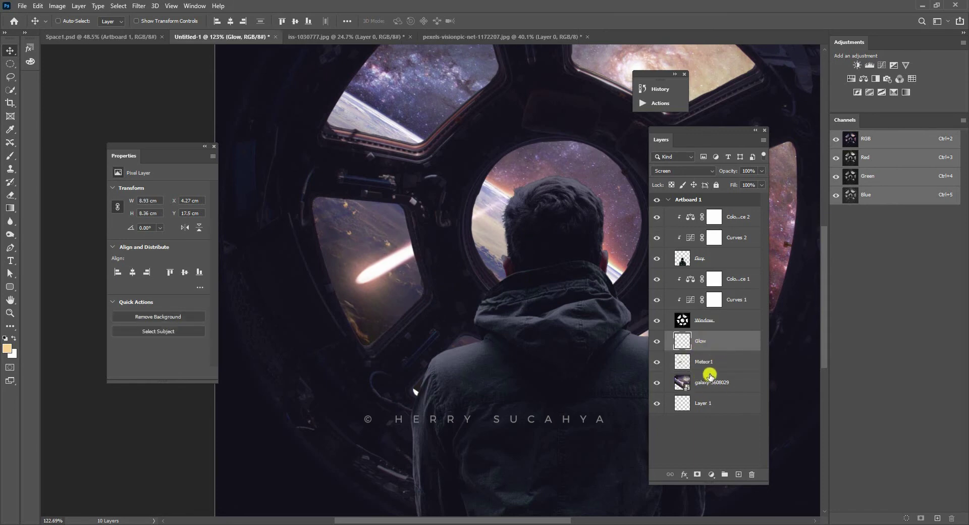
key("shift")
left_click(707, 364, "shift")
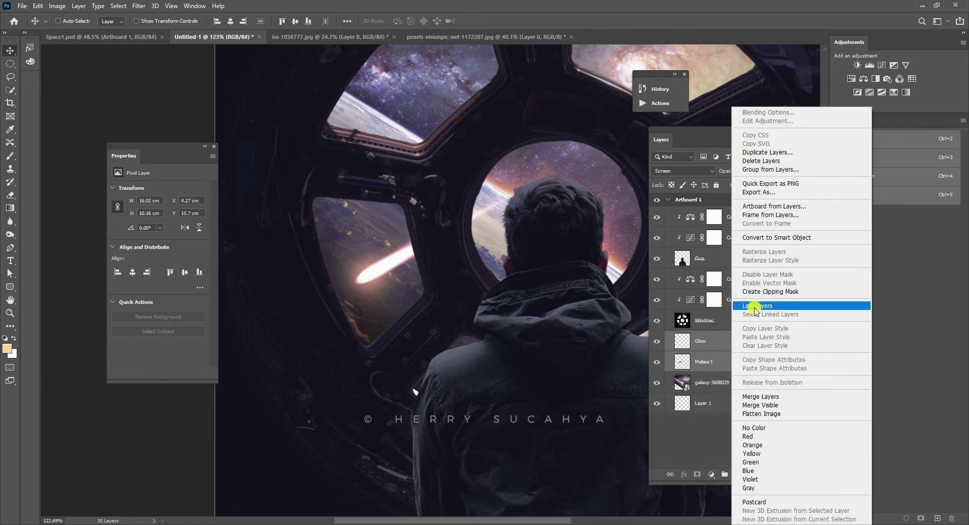
left_click(761, 306)
left_click(729, 340)
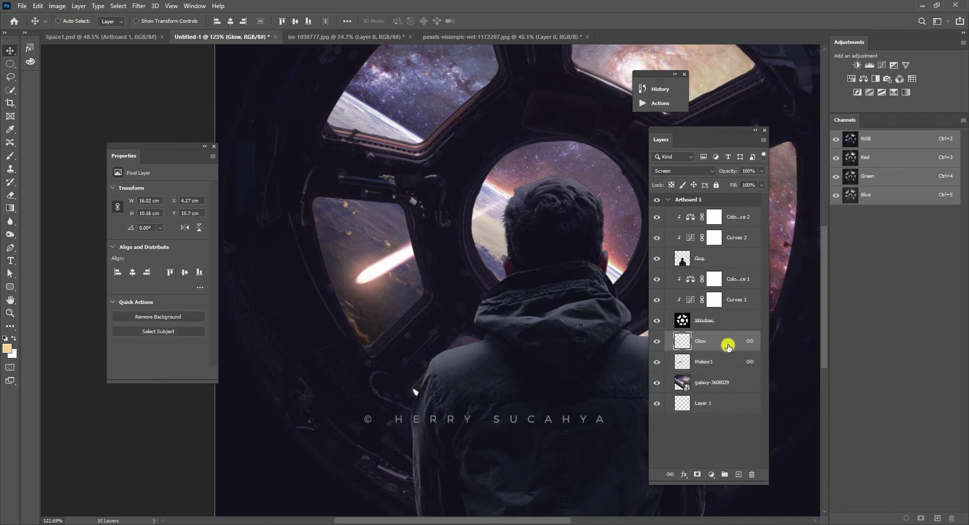
left_click_drag(428, 291, 420, 312)
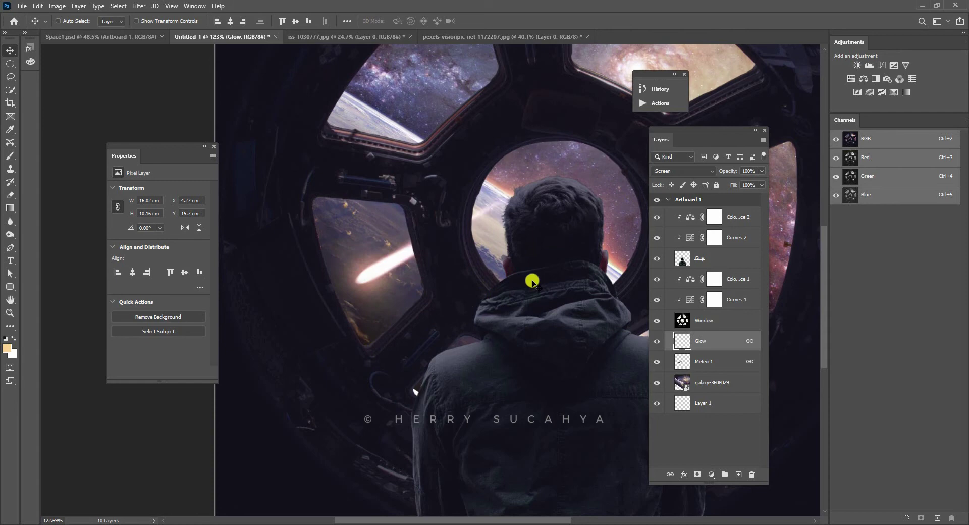
left_click(721, 362, "shift")
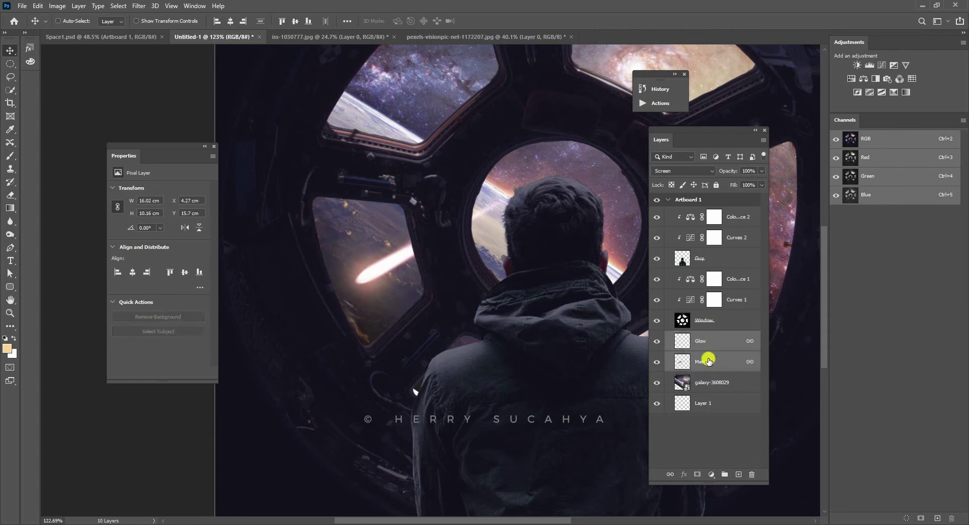
Step: Duplicate the linked meteor and glow, scale the copy to about 56%, and place it in the top window
key("ctrl+j")
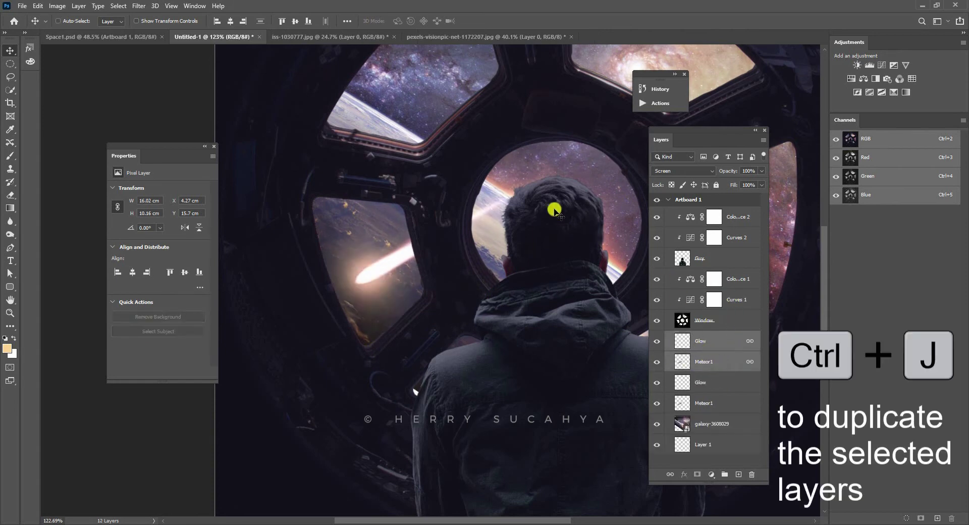
left_click_drag(448, 228, 476, 199)
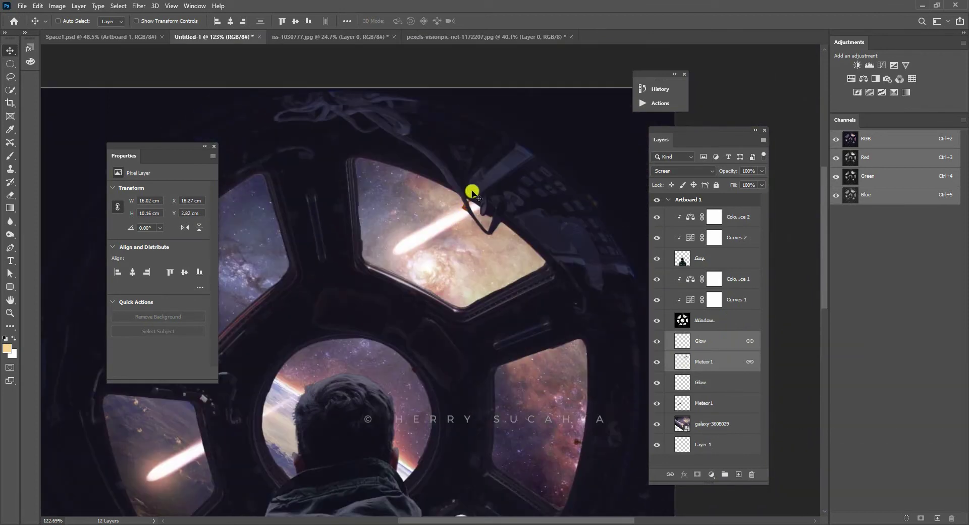
key("ctrl+t")
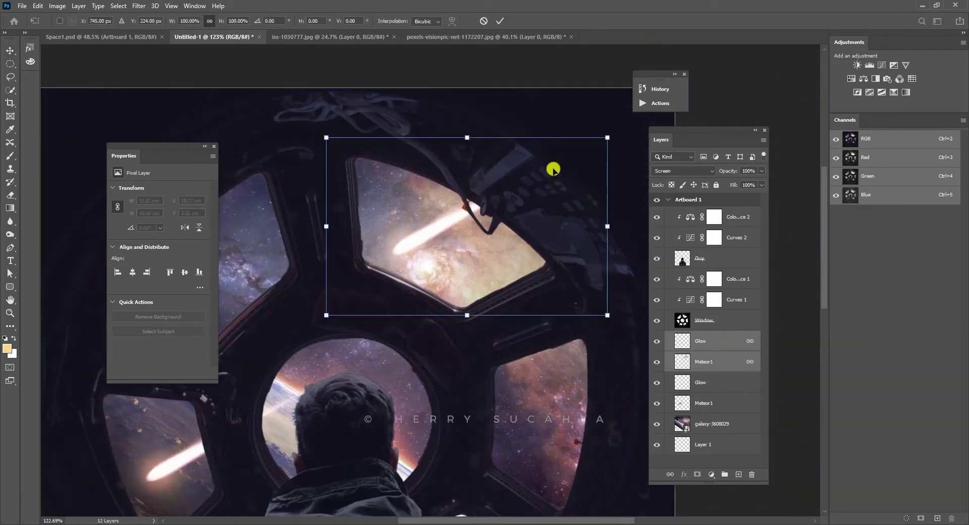
left_click_drag(607, 136, 546, 177)
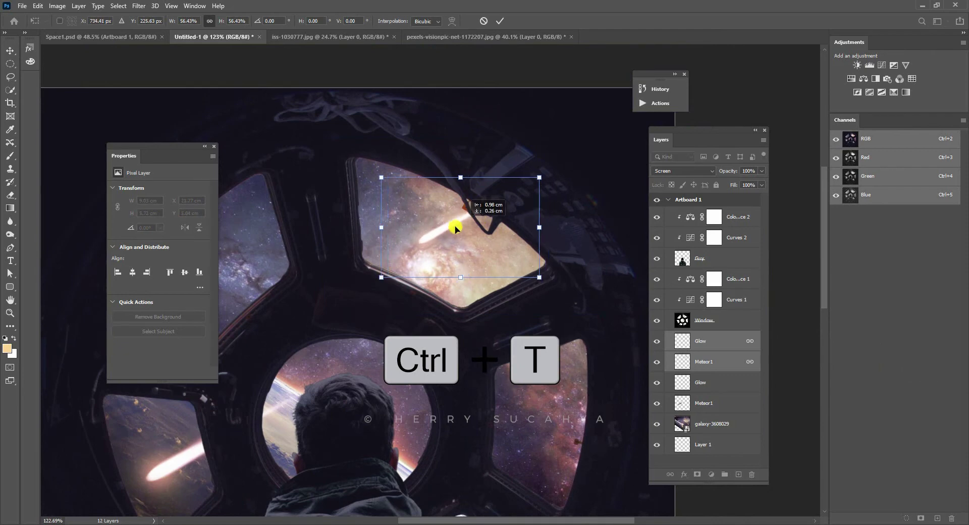
left_click_drag(478, 219, 451, 218)
key("Return")
scroll(461, 184, "down", 3)
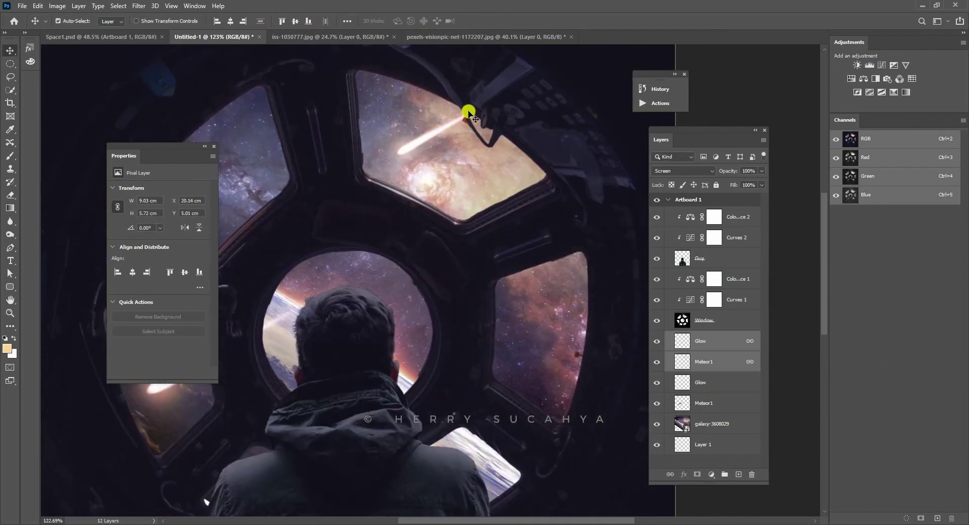
Step: Duplicate the pair again, move it into the right window, and scale it to about 77%
key("ctrl+j")
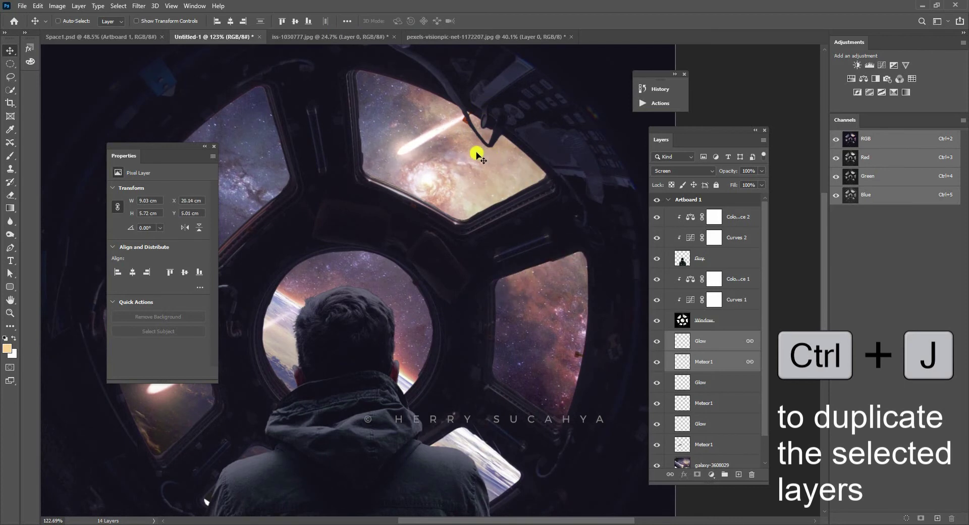
left_click_drag(468, 123, 549, 328)
key("ctrl+t")
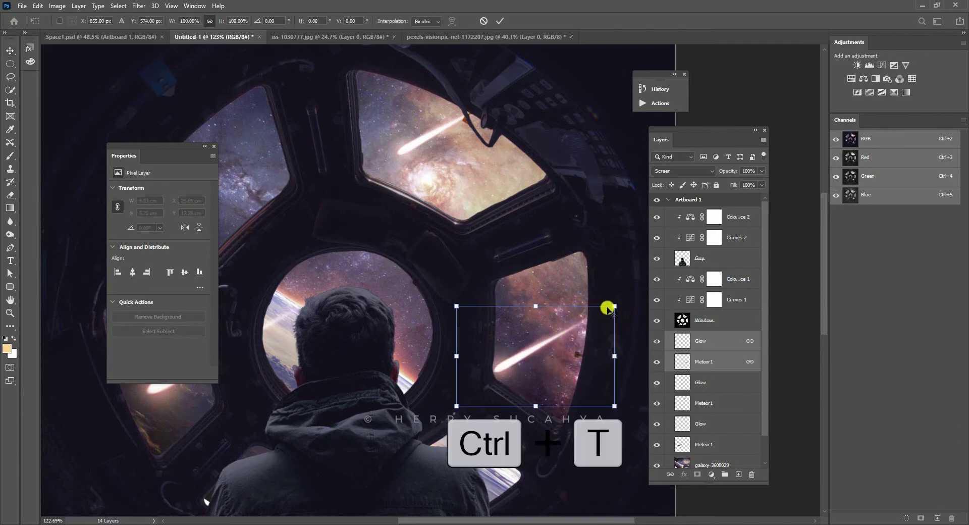
left_click_drag(611, 303, 553, 258)
key("Return")
key("z")
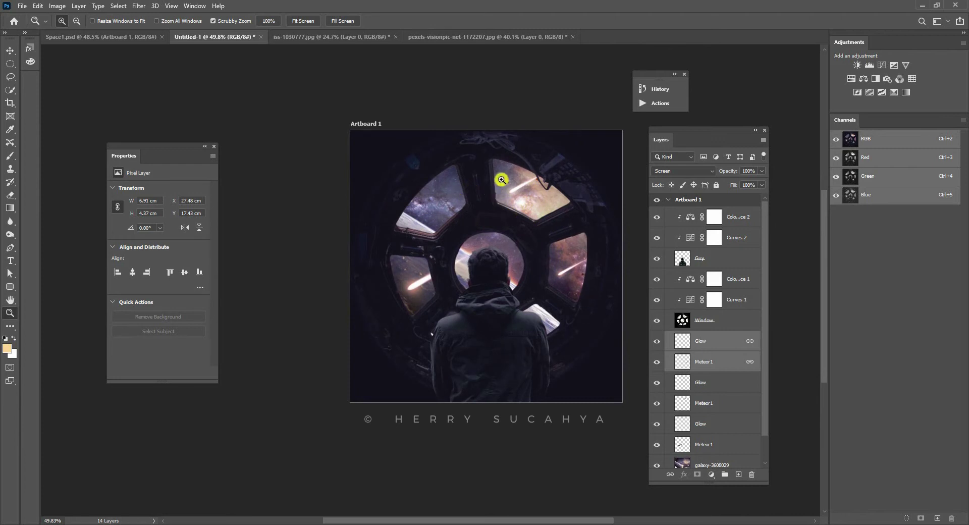
Step: Add a layer named Color Boost above galaxy-3608029 and set it to Overlay
scroll(749, 341, "down", 1)
left_click(707, 437)
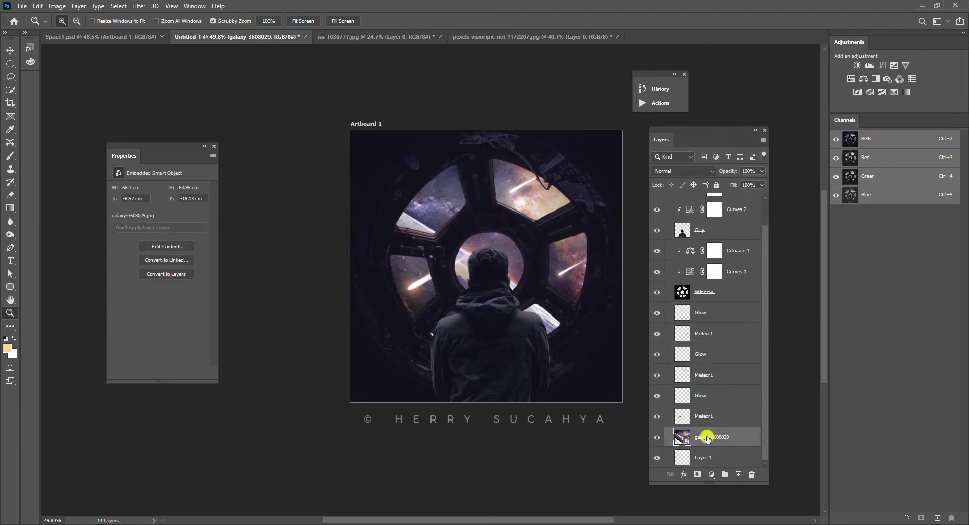
left_click(739, 476)
double_click(728, 430)
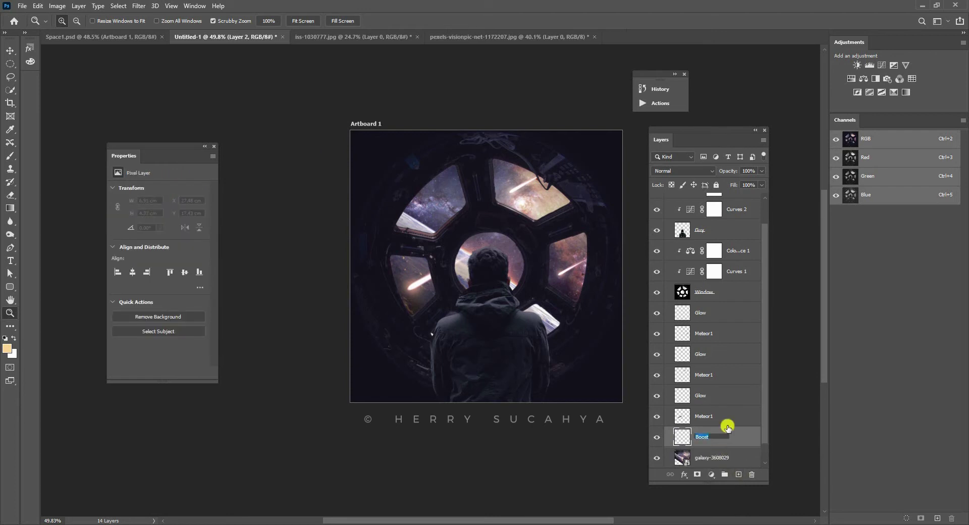
key("Return")
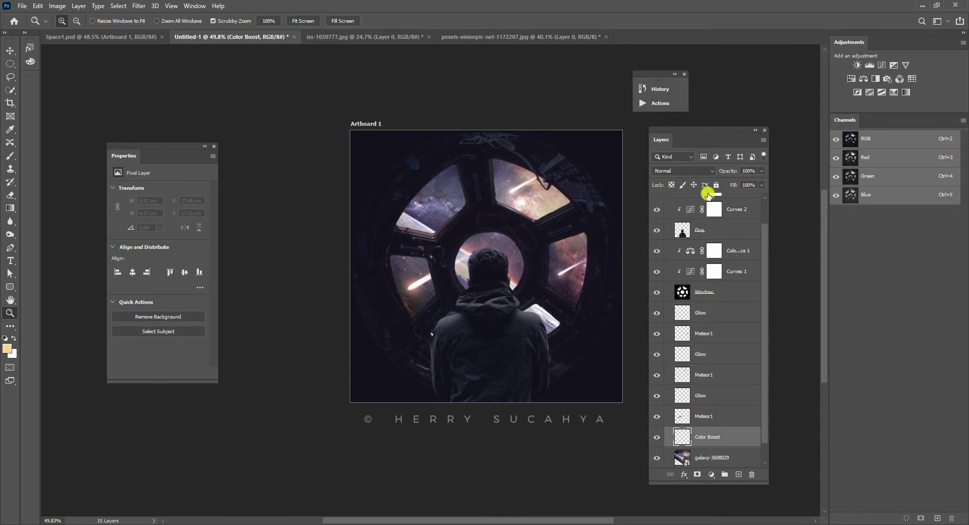
left_click(696, 171)
left_click(676, 297)
Step: Set the foreground painting colour to a medium blue, #3f60be
left_click(10, 156)
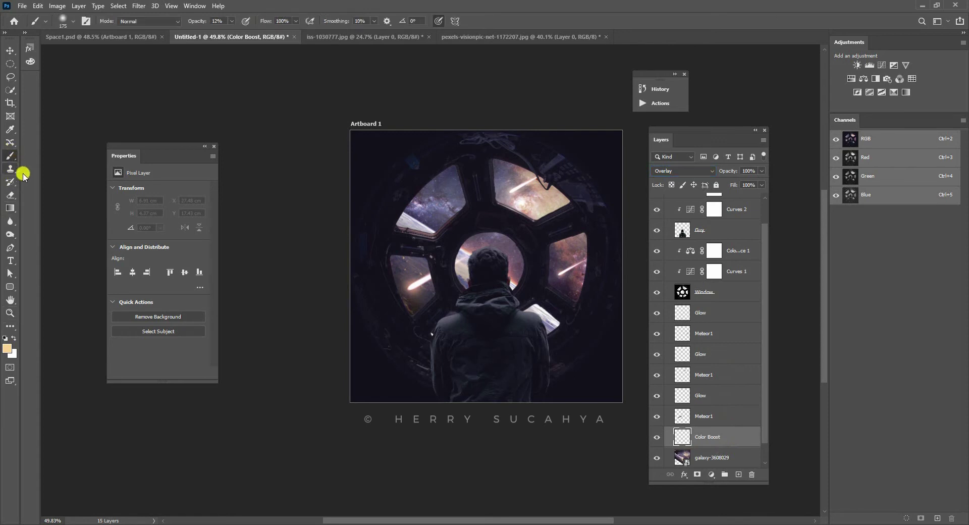
left_click(7, 348)
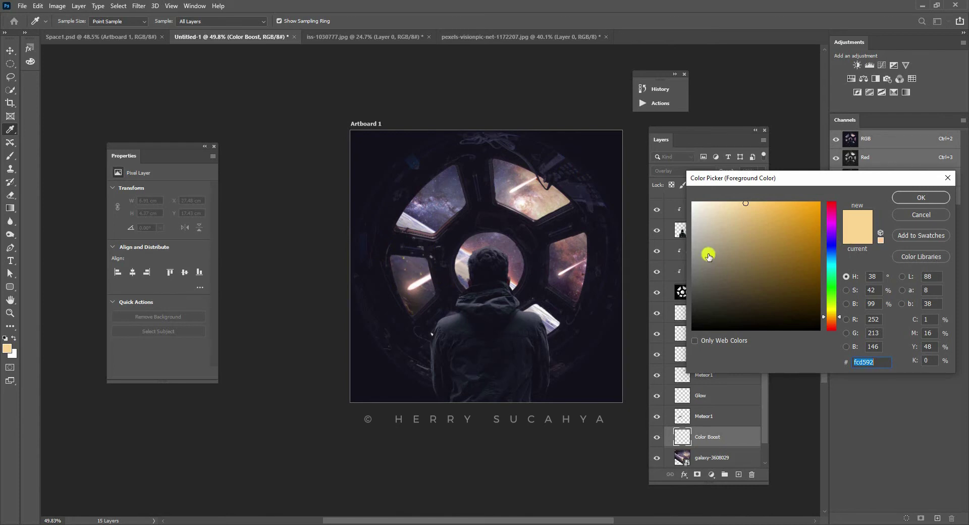
left_click(463, 279)
left_click(832, 250)
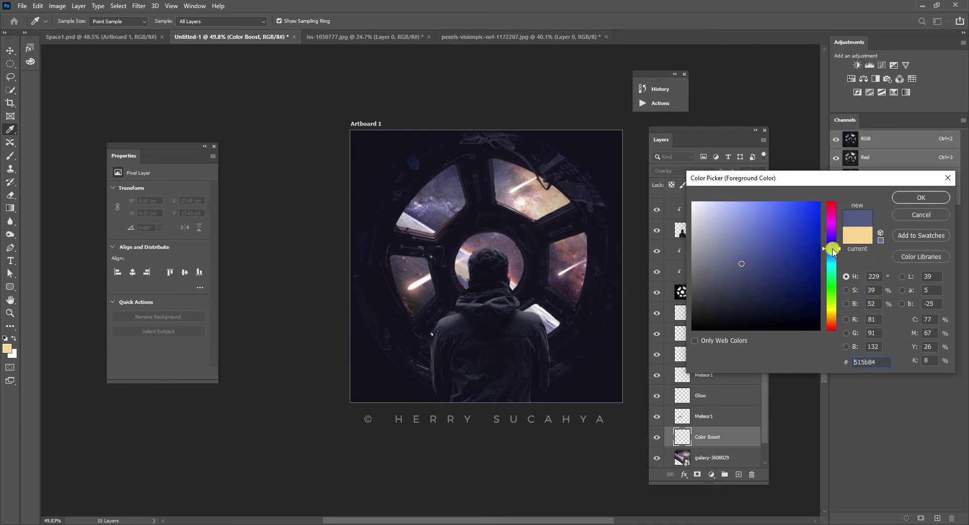
left_click(780, 240)
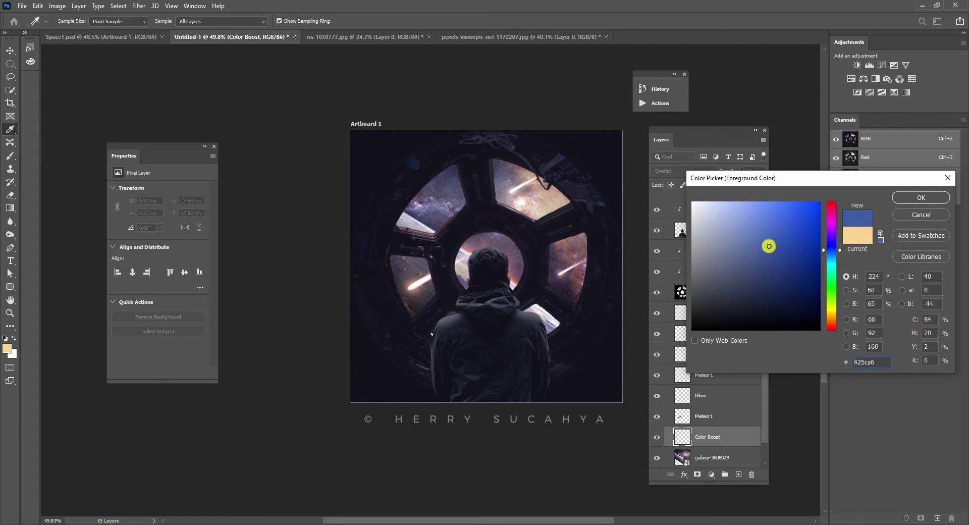
left_click_drag(775, 179, 727, 183)
left_click_drag(736, 253, 727, 218)
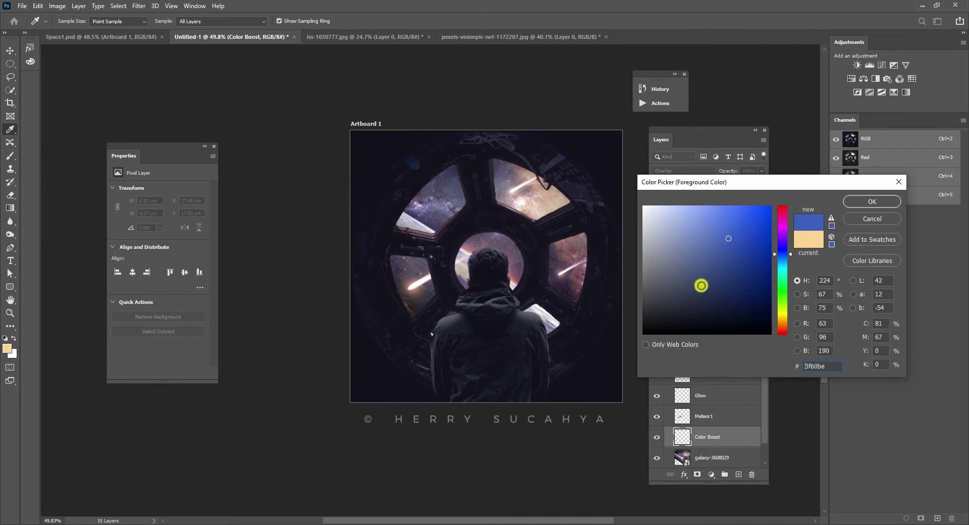
left_click(873, 201)
key("b")
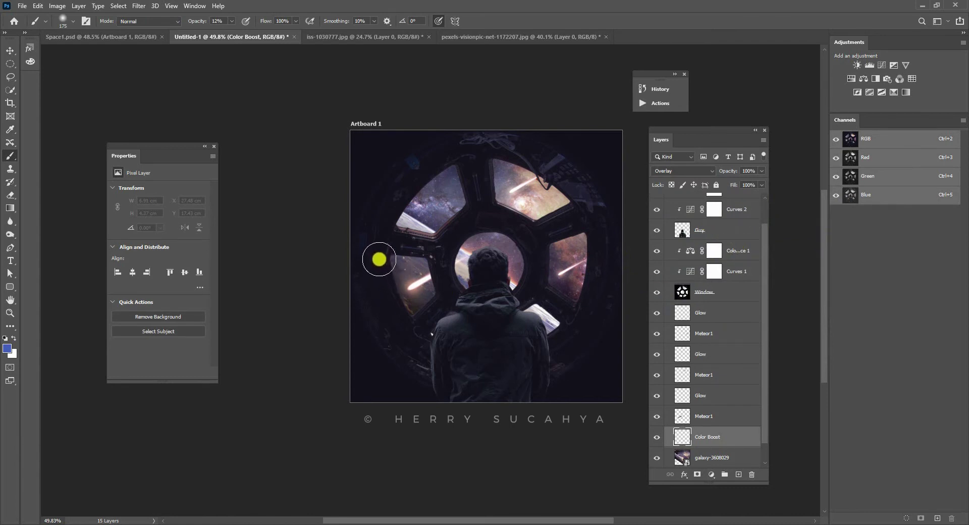
Step: Paint soft blue light on Color Boost with a larger brush at 37% opacity, toggling the layer to compare
key("bracketright")
key("bracketright")
key("bracketright")
key("bracketright")
key("bracketright")
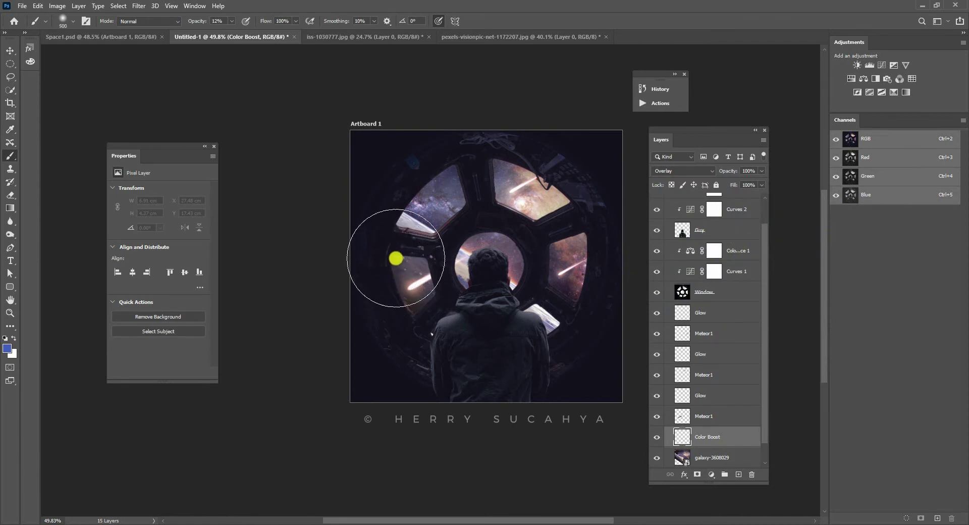
left_click(230, 22)
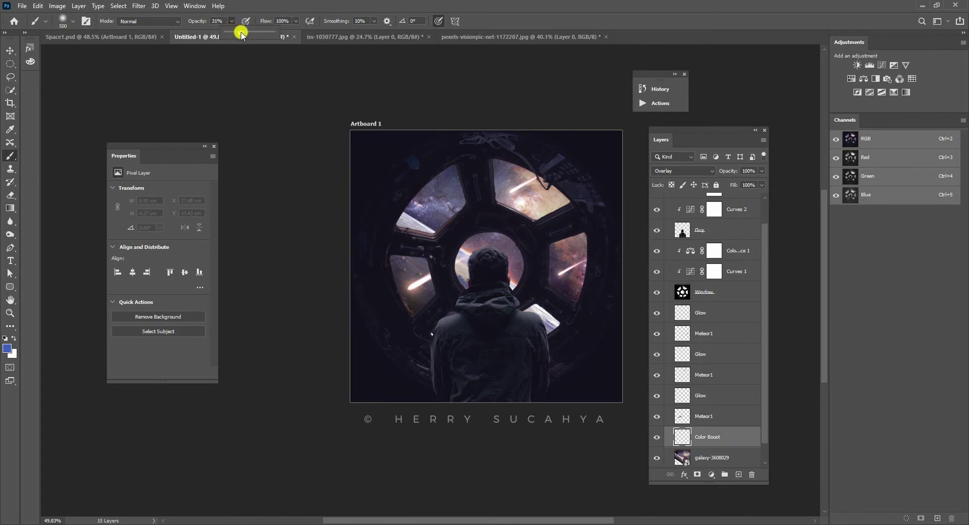
left_click(240, 45)
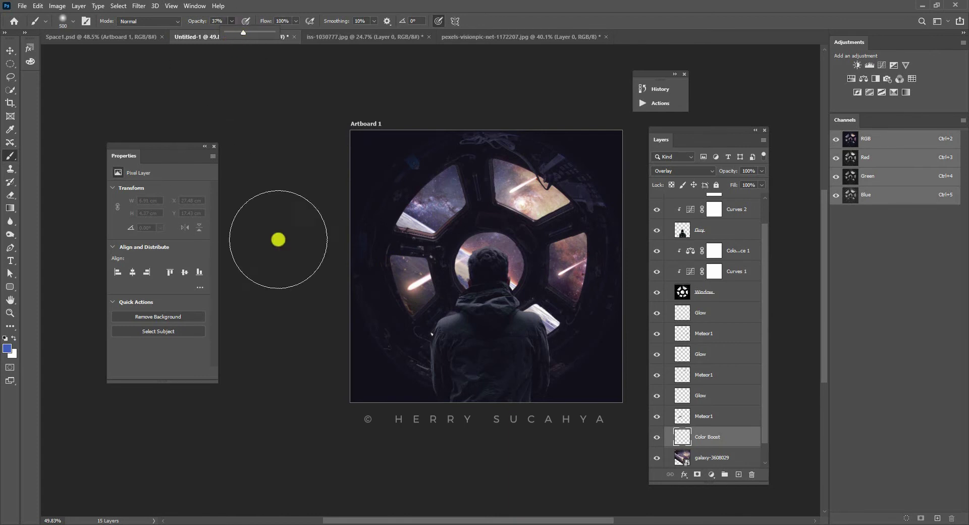
mouse_move(434, 310)
left_mouse_down()
mouse_move(592, 364)
mouse_move(428, 306)
mouse_move(354, 264)
mouse_move(348, 237)
mouse_move(359, 309)
mouse_move(360, 248)
mouse_move(532, 364)
mouse_move(579, 376)
mouse_move(564, 417)
mouse_move(436, 379)
mouse_move(306, 301)
mouse_move(301, 287)
mouse_move(430, 320)
left_mouse_up()
left_click(659, 445)
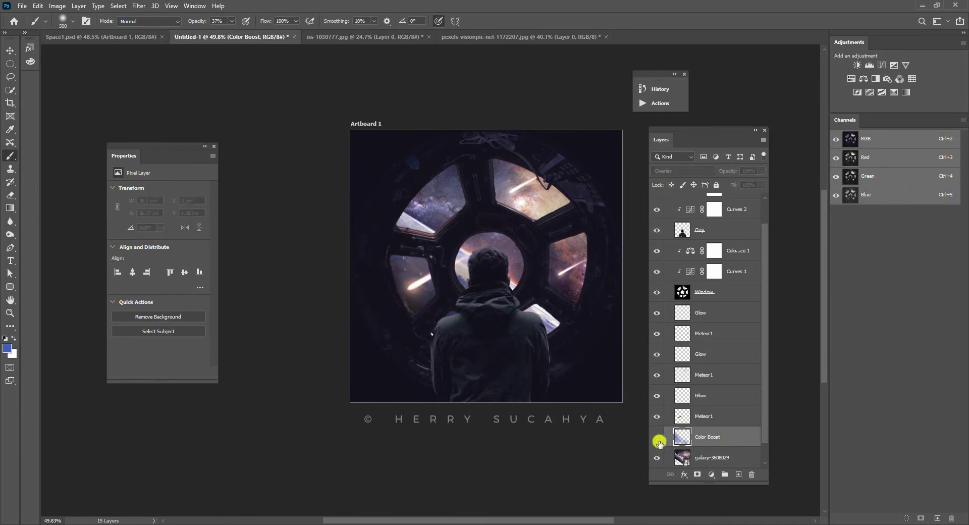
left_click(661, 443)
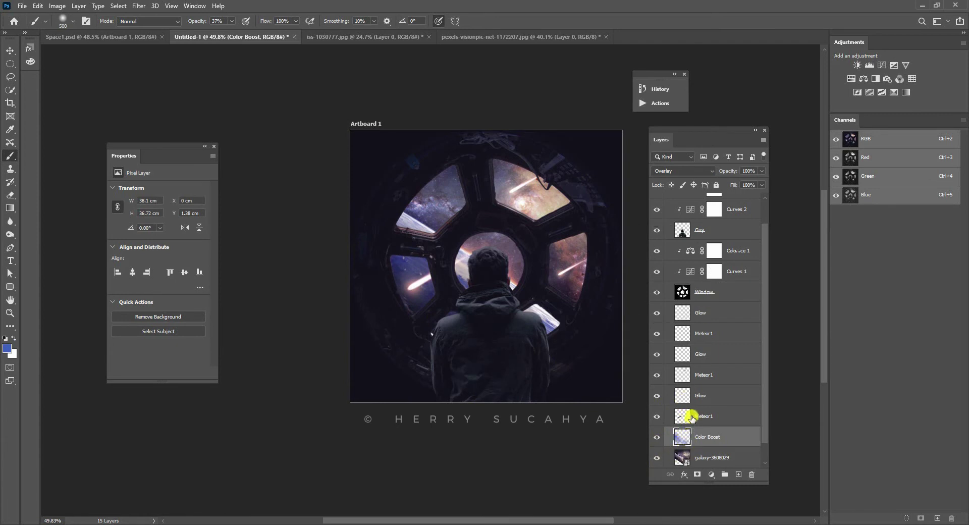
Step: Shift the hue of the painted blue light slightly lower with Hue/Saturation
key("ctrl+u")
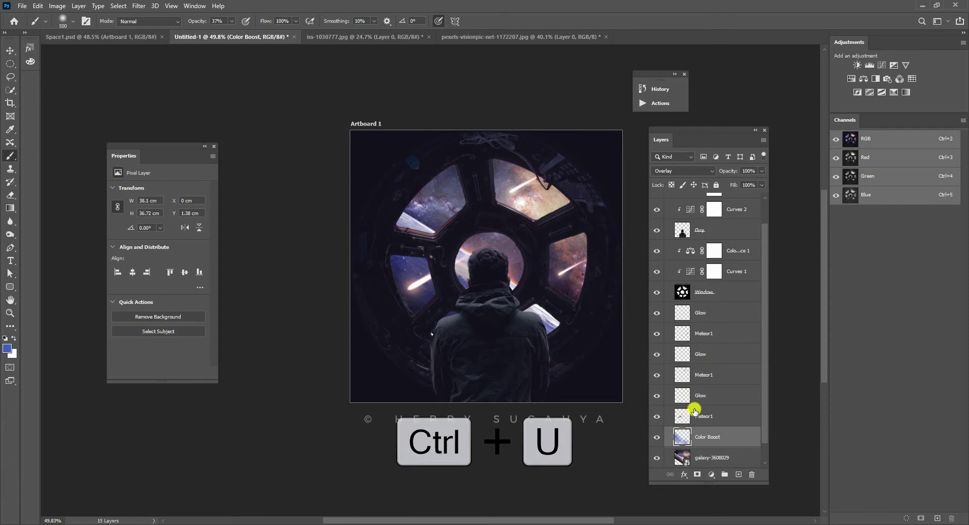
left_click_drag(501, 223, 661, 128)
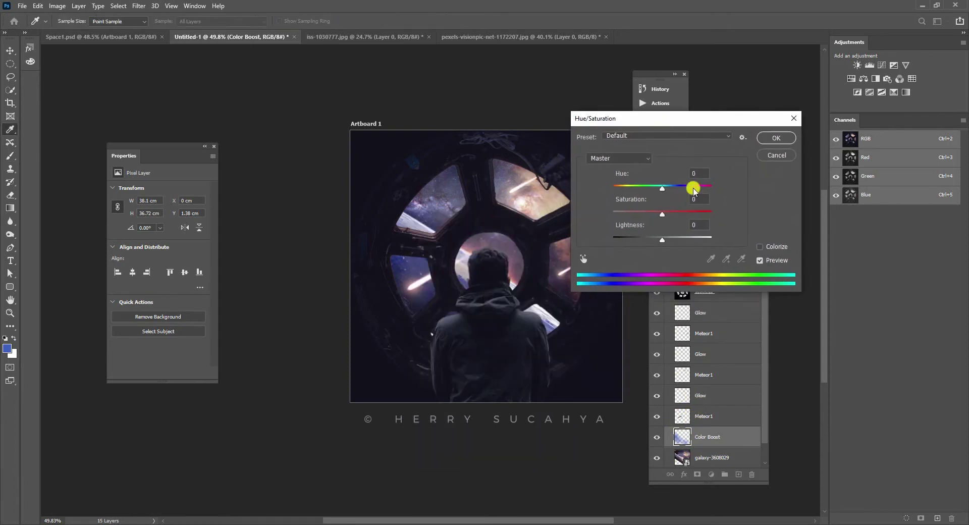
mouse_move(663, 188)
left_mouse_down()
mouse_move(642, 188)
mouse_move(677, 187)
mouse_move(632, 187)
mouse_move(671, 188)
mouse_move(659, 188)
left_mouse_up()
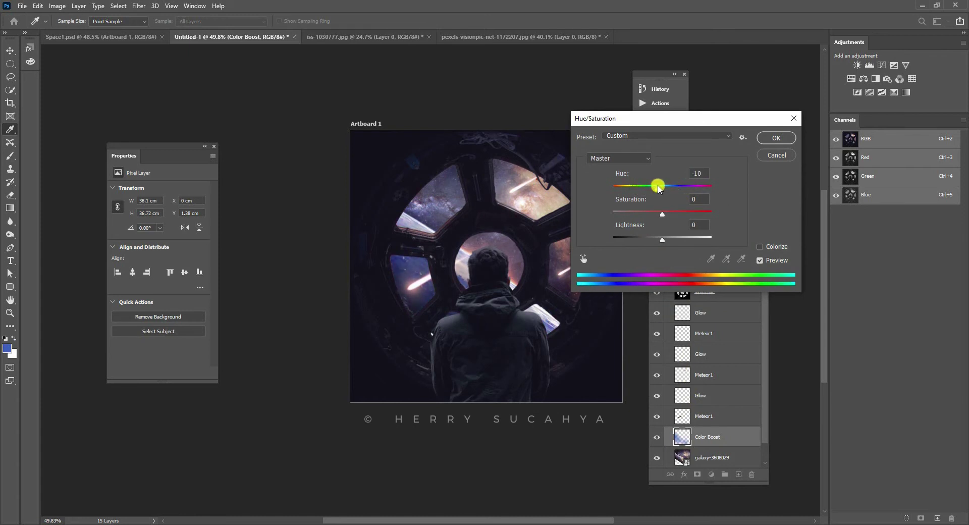
left_click(774, 139)
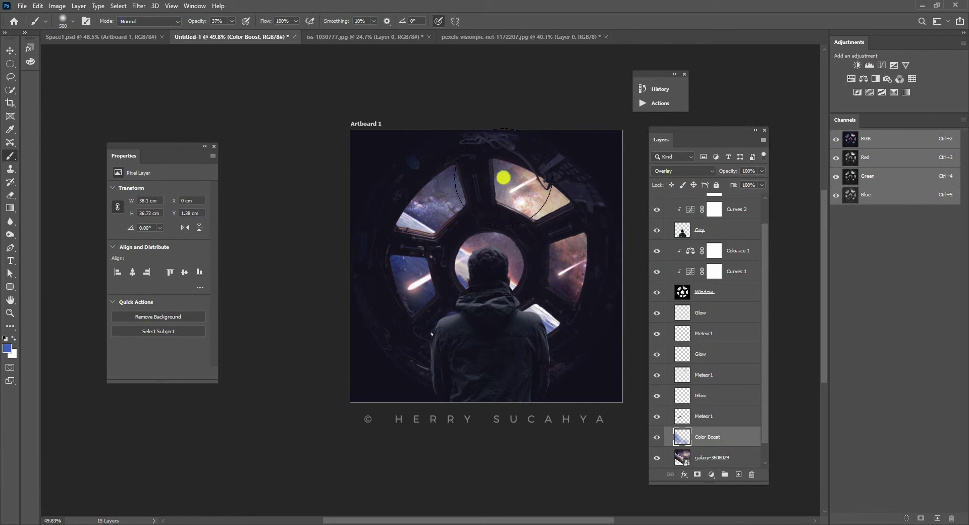
Step: Add another layer named Color Boost and set it to Overlay blending
left_click(737, 475)
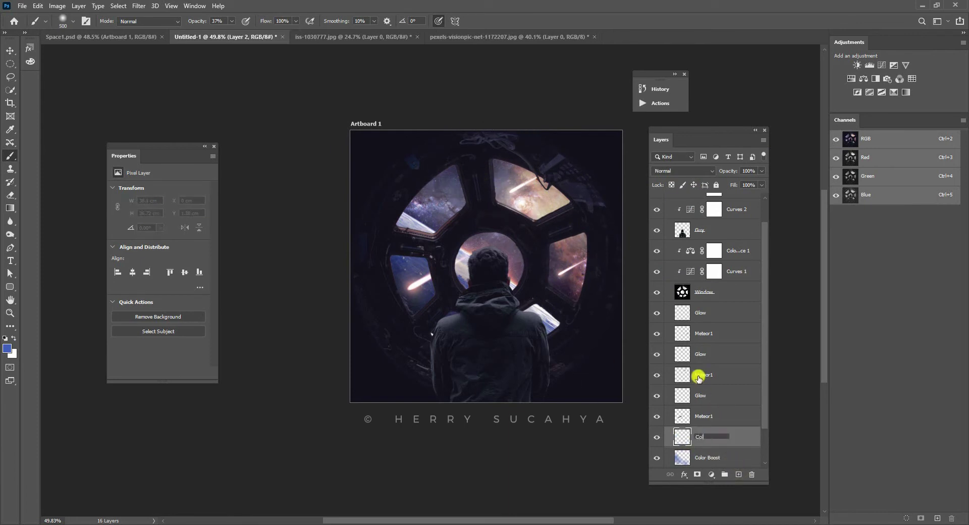
type("t")
key("Return")
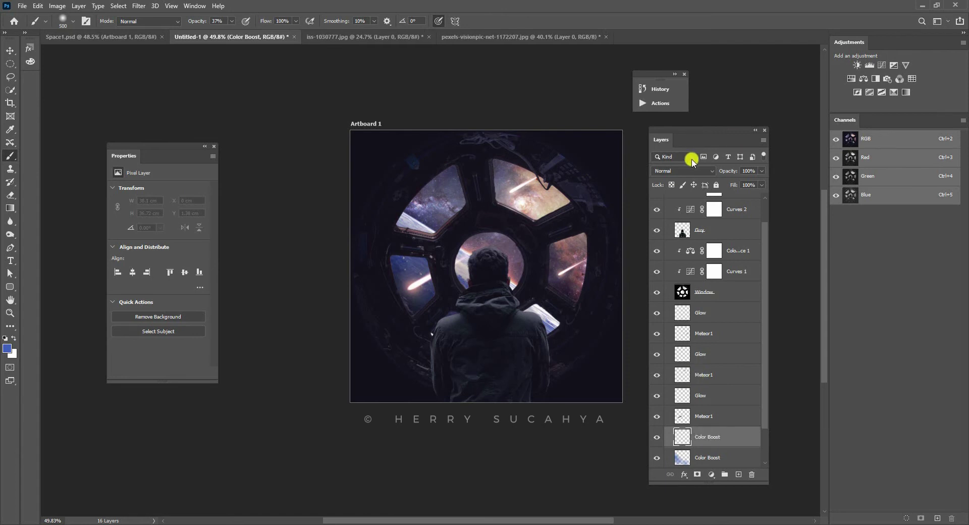
left_click(679, 171)
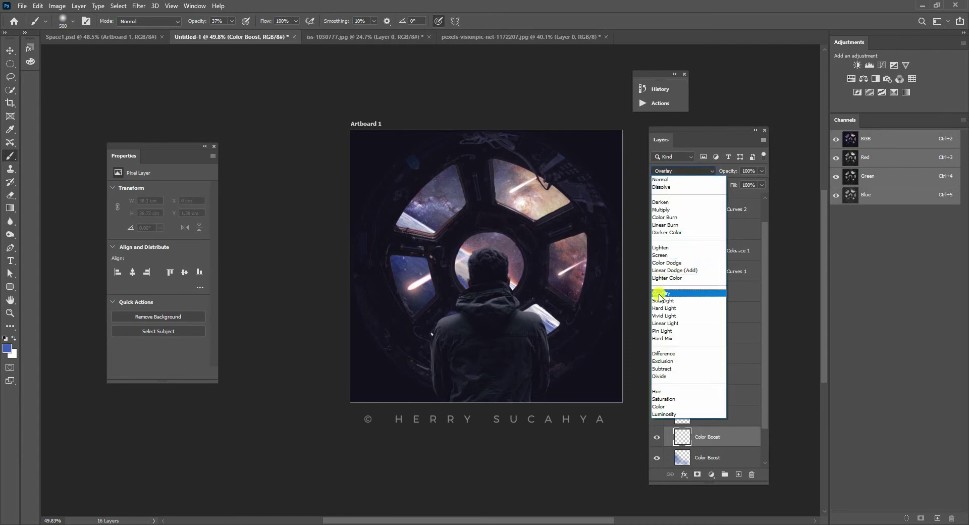
left_click(661, 294)
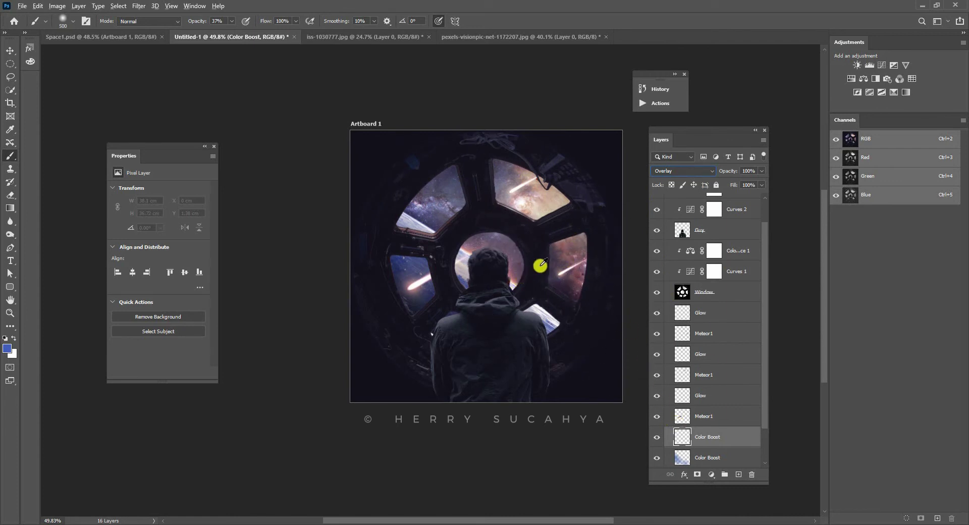
Step: Choose a saturated orange and paint it over the upper and right windows
left_click(517, 277, "alt")
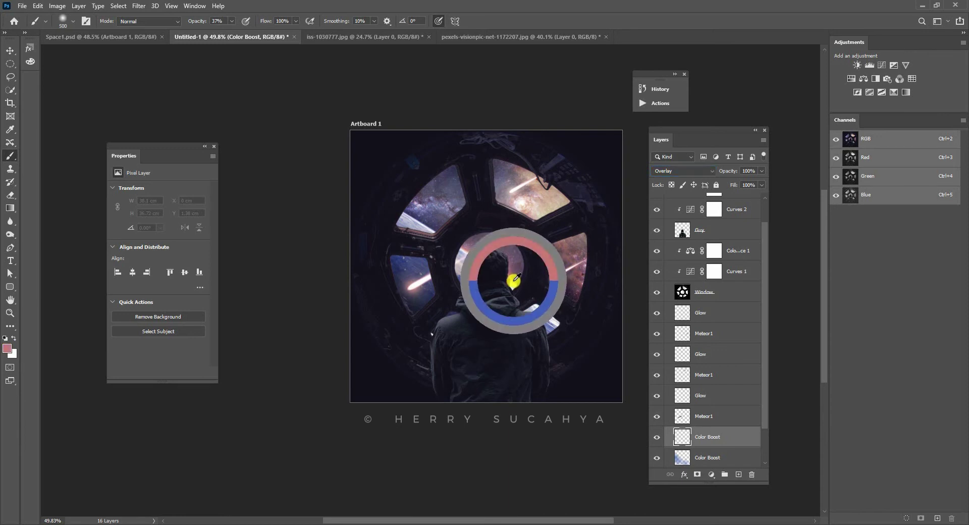
left_click(7, 348)
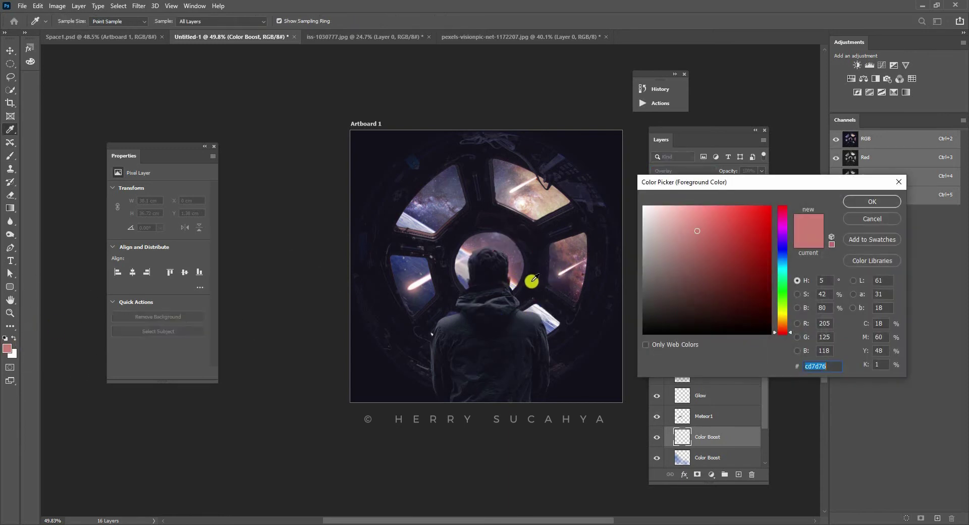
left_click(567, 253)
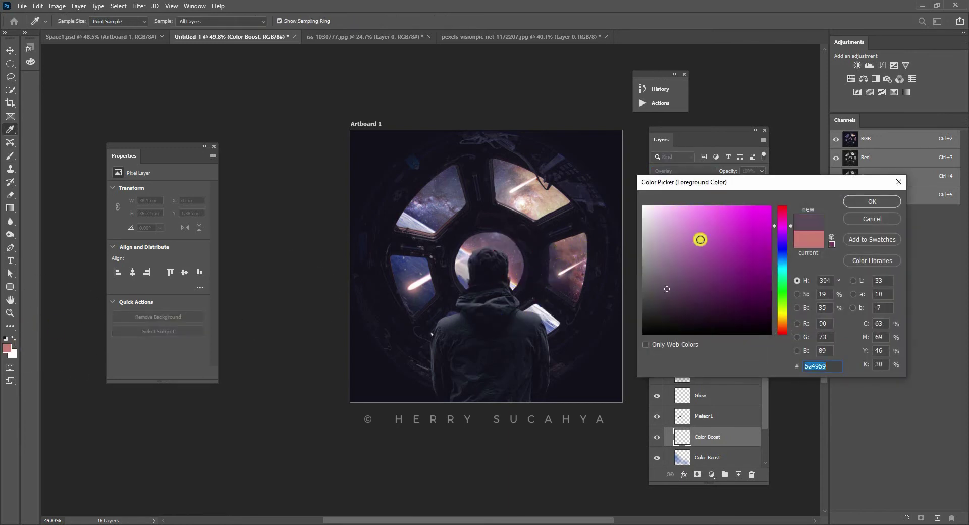
left_click(544, 204)
left_click(545, 202)
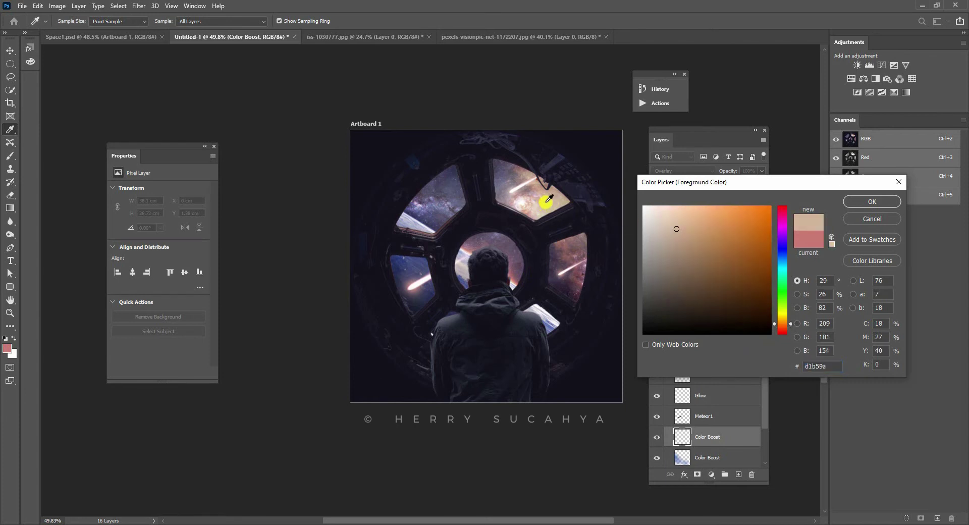
left_click(718, 225)
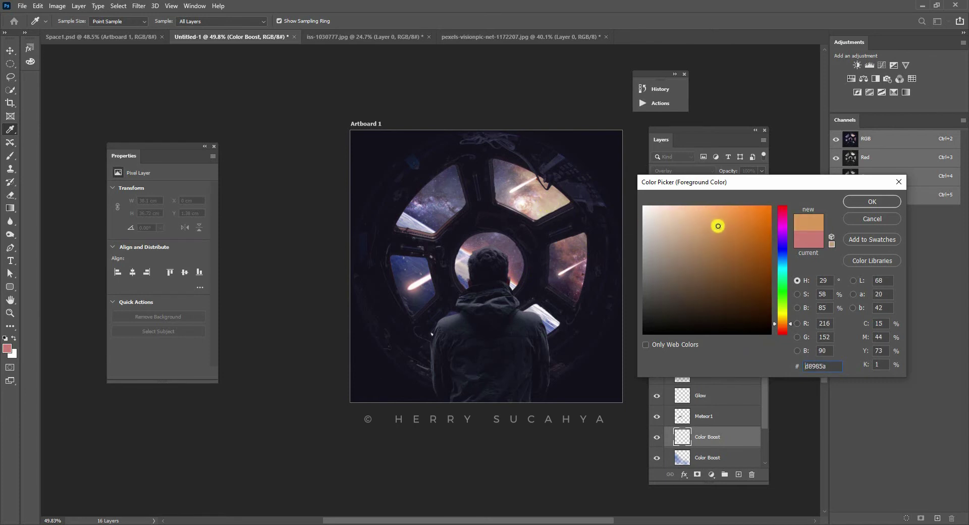
left_click(860, 202)
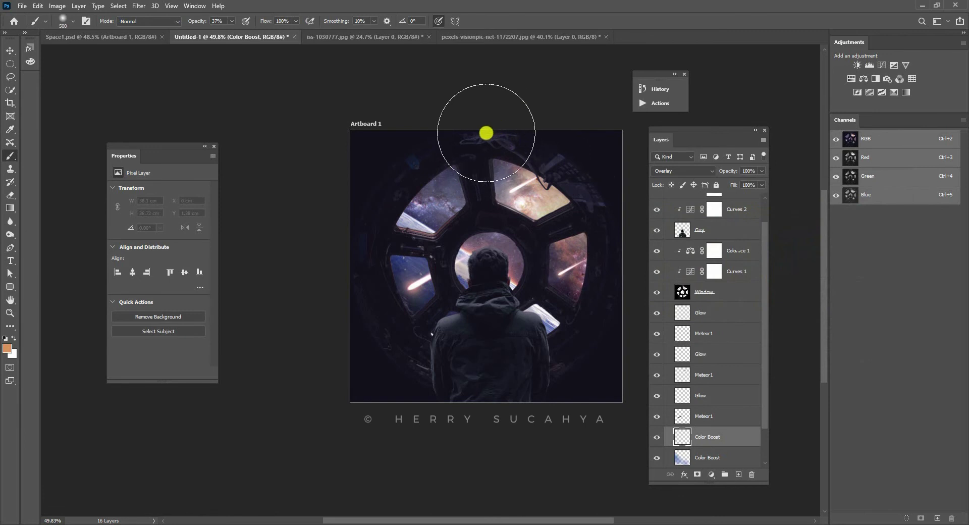
mouse_move(486, 134)
left_mouse_down()
mouse_move(505, 147)
mouse_move(482, 141)
mouse_move(598, 233)
mouse_move(568, 188)
mouse_move(620, 298)
left_mouse_up()
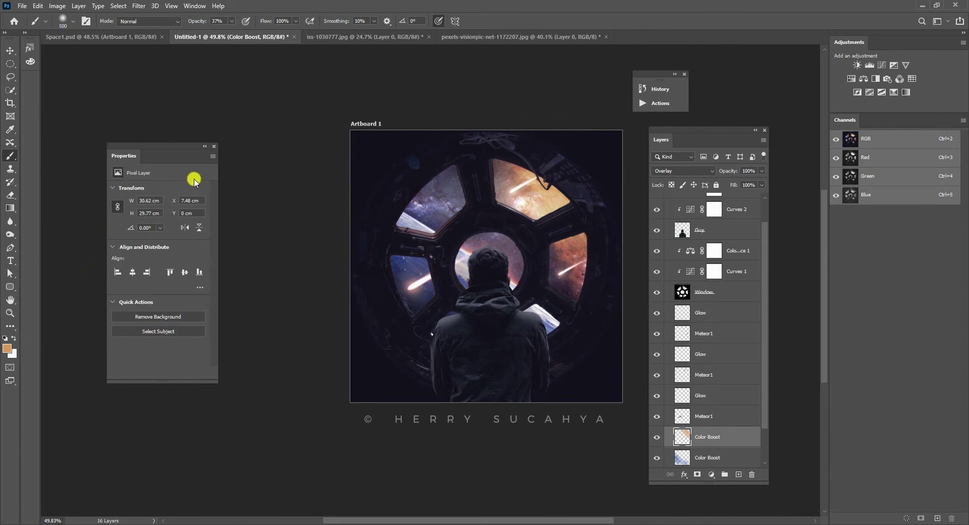
Step: Shift the orange light's hue by −14 toward red with Hue/Saturation
key("ctrl+u")
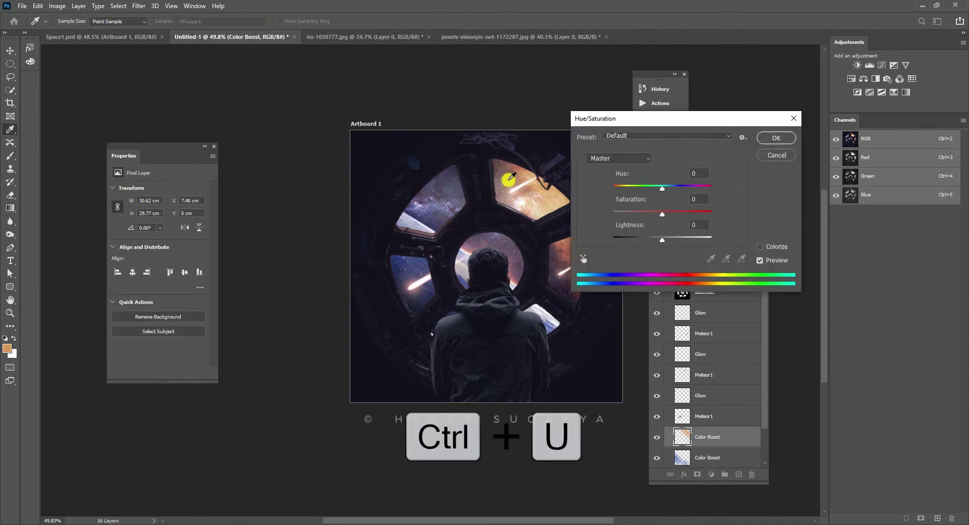
left_click_drag(618, 119, 678, 206)
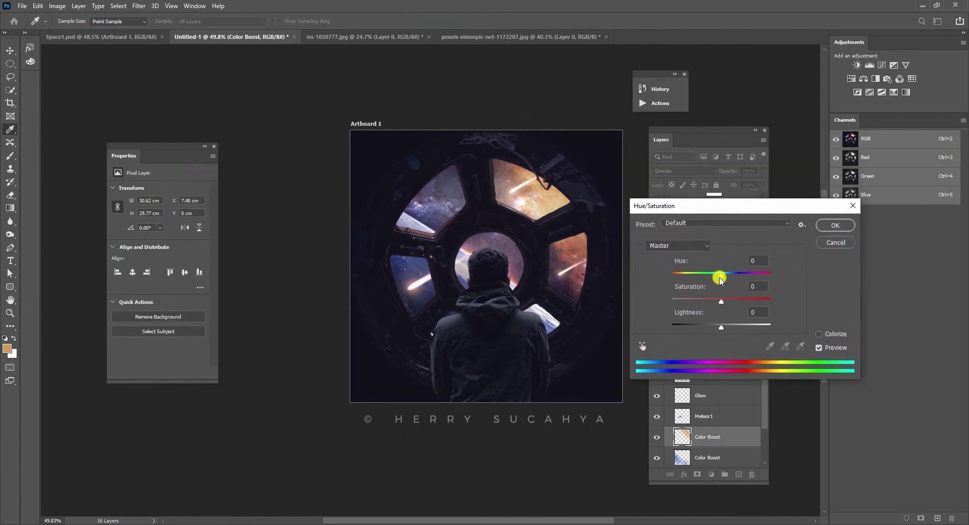
mouse_move(722, 278)
left_mouse_down()
mouse_move(708, 277)
mouse_move(721, 278)
left_mouse_up()
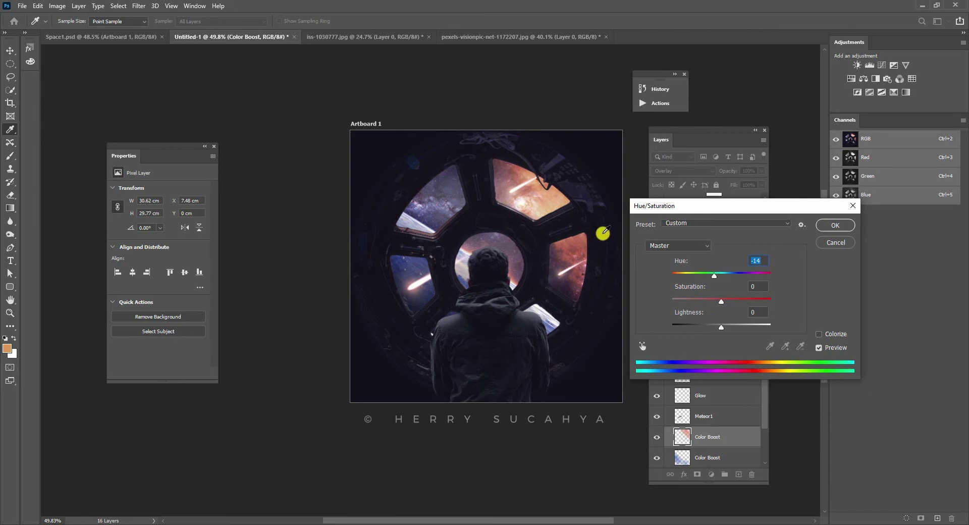
key("Return")
key("b")
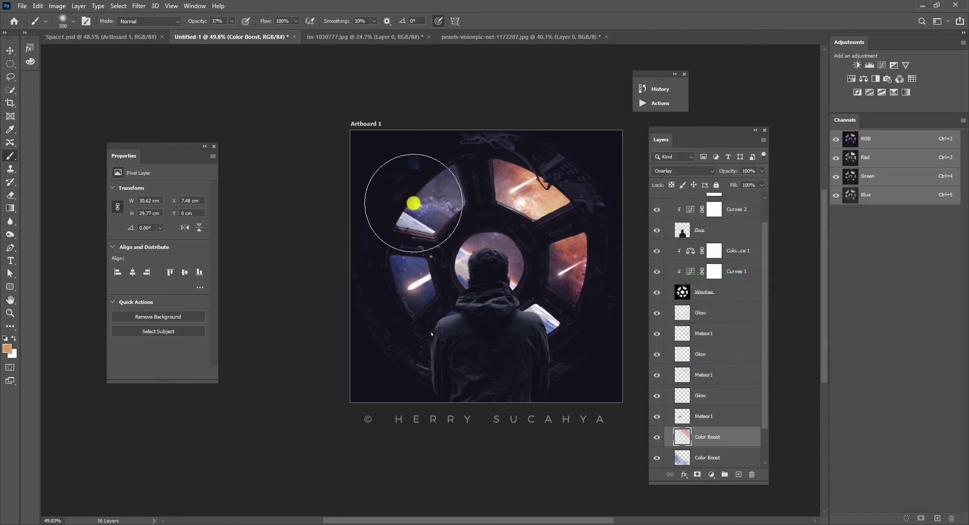
Step: Sample dark navy #2c3970 from the canvas as the foreground colour, then select the upper Color Boost layer
left_click(700, 460)
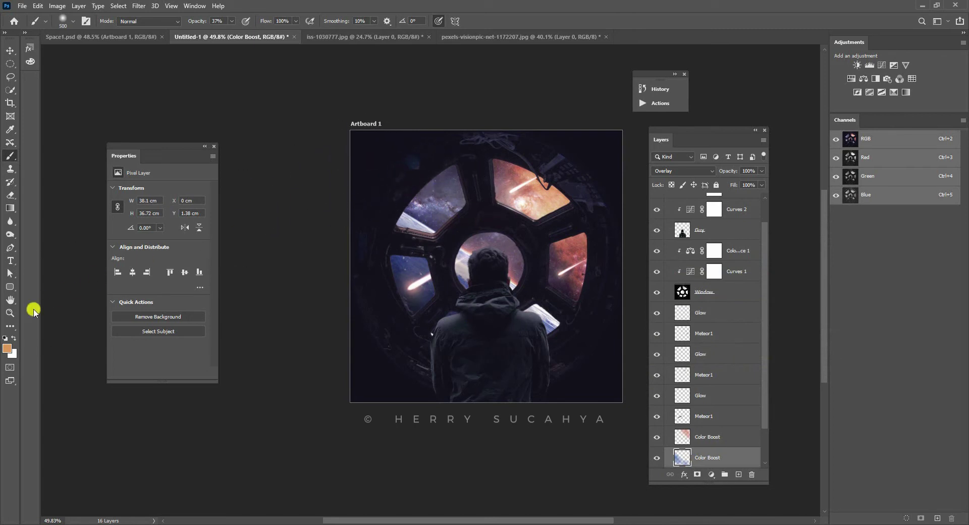
left_click(7, 349)
left_click(400, 264)
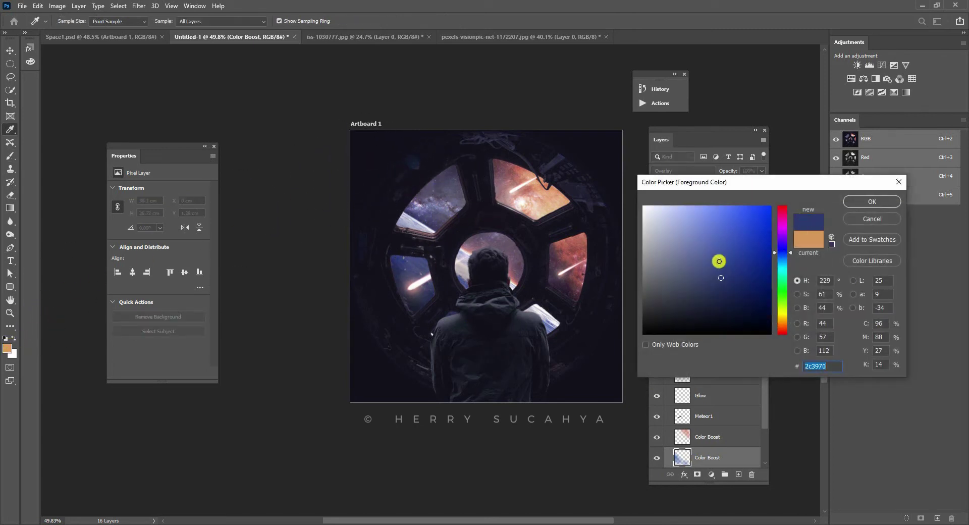
left_click(869, 201)
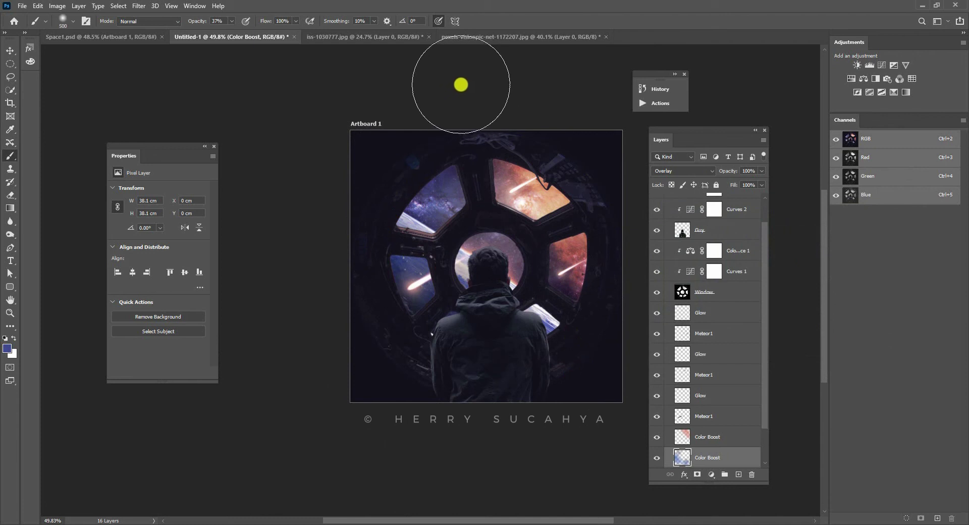
left_click(740, 443)
scroll(757, 433, "down", 1)
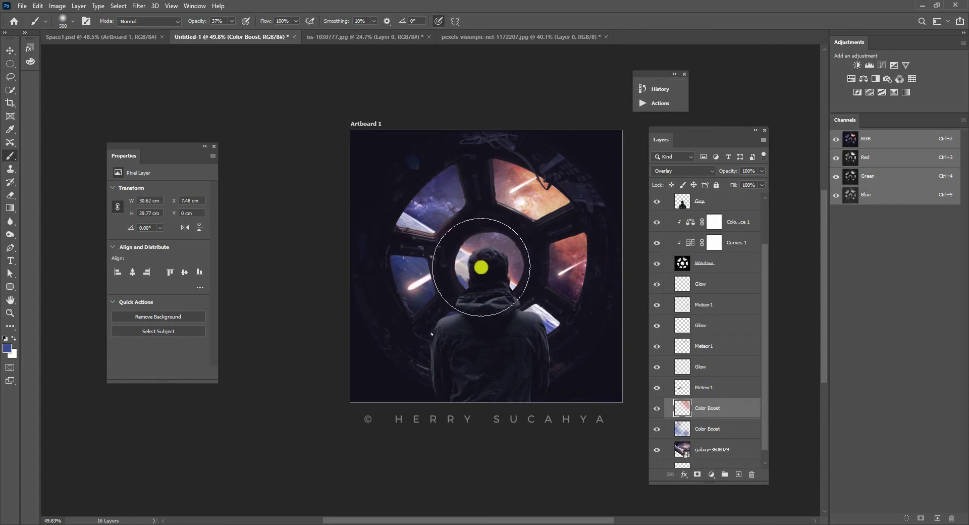
Step: Create a new layer named Sun Color Boost in Overlay blend mode
key("ctrl+shift+n")
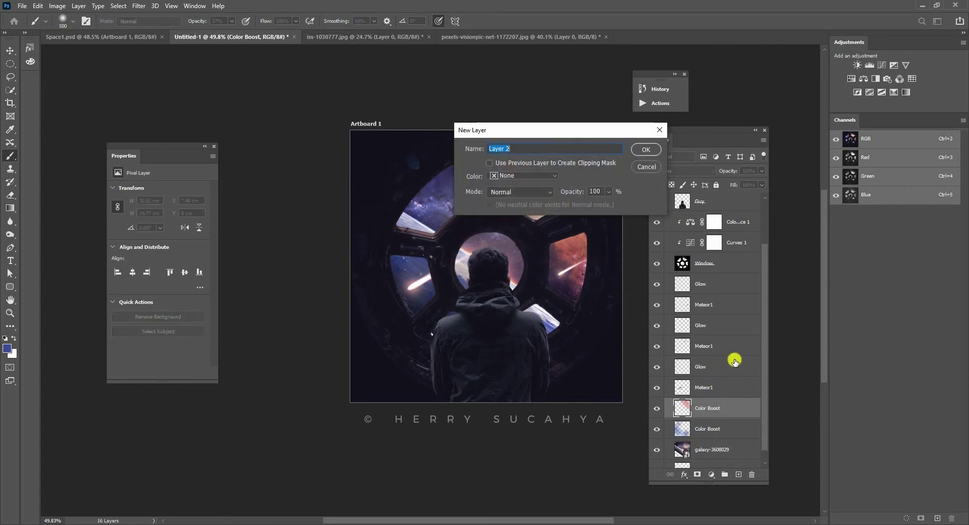
type("Sun Color Boos")
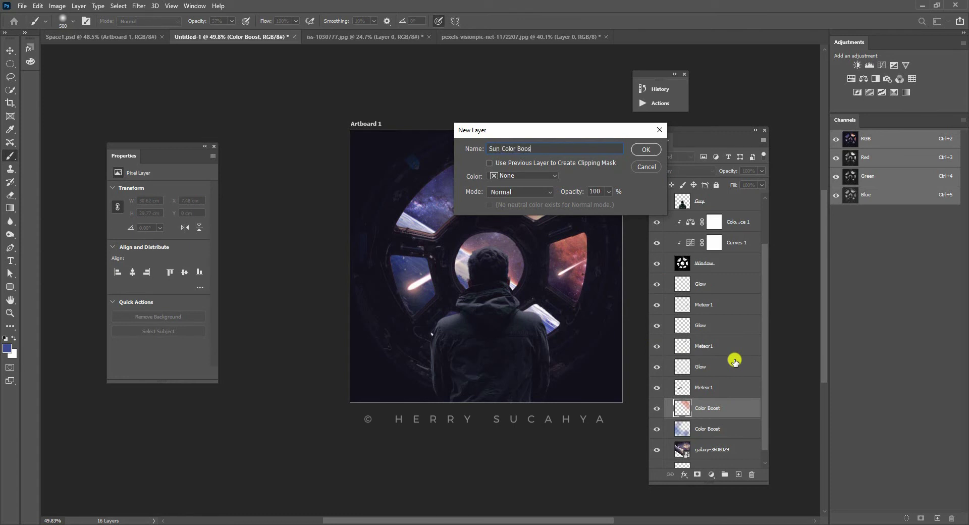
type("t")
key("Return")
left_click(684, 171)
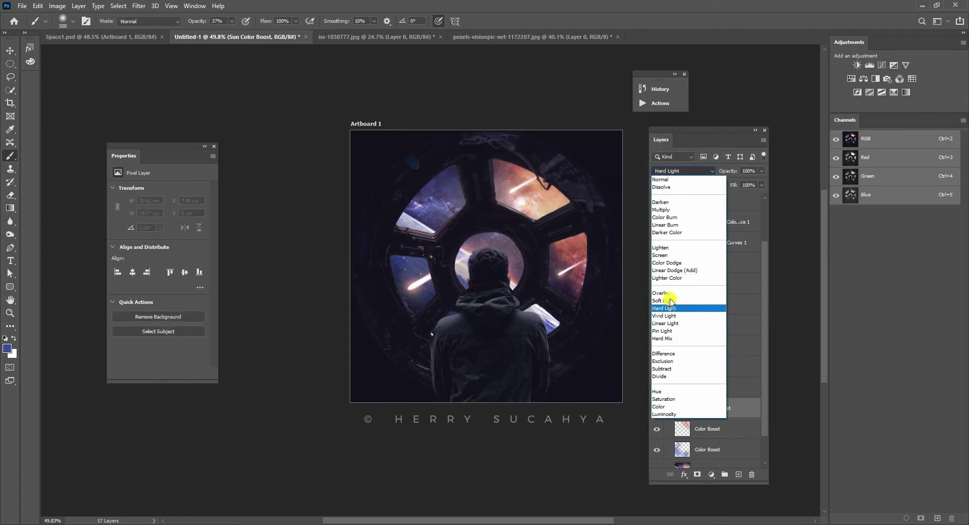
left_click(664, 293)
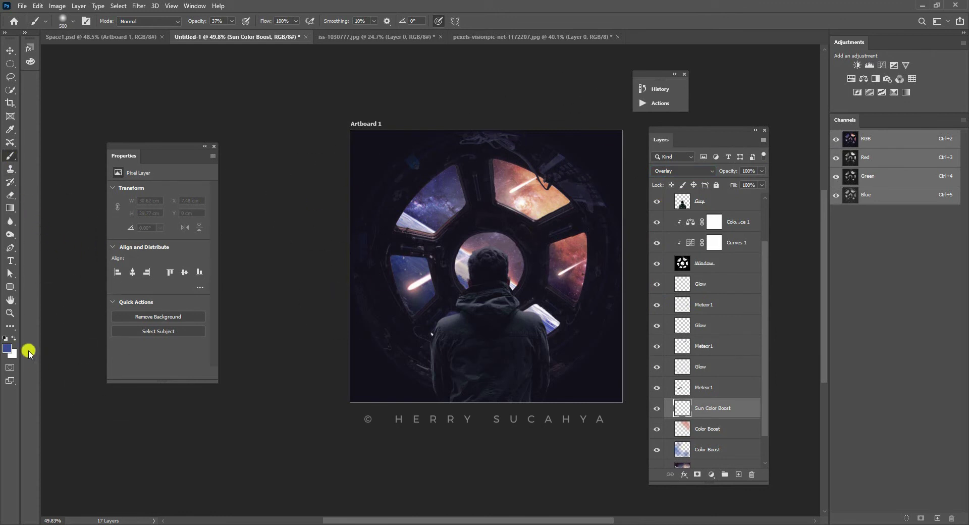
Step: Pick rose-red #dd4e64 and paint a soft pink glow over the right windows
left_click(7, 348)
left_click(518, 279)
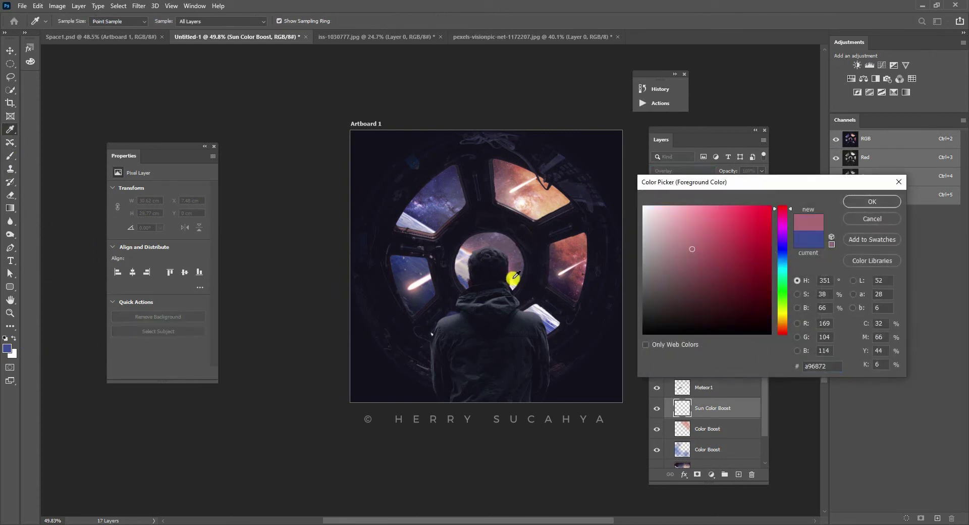
left_click(726, 222)
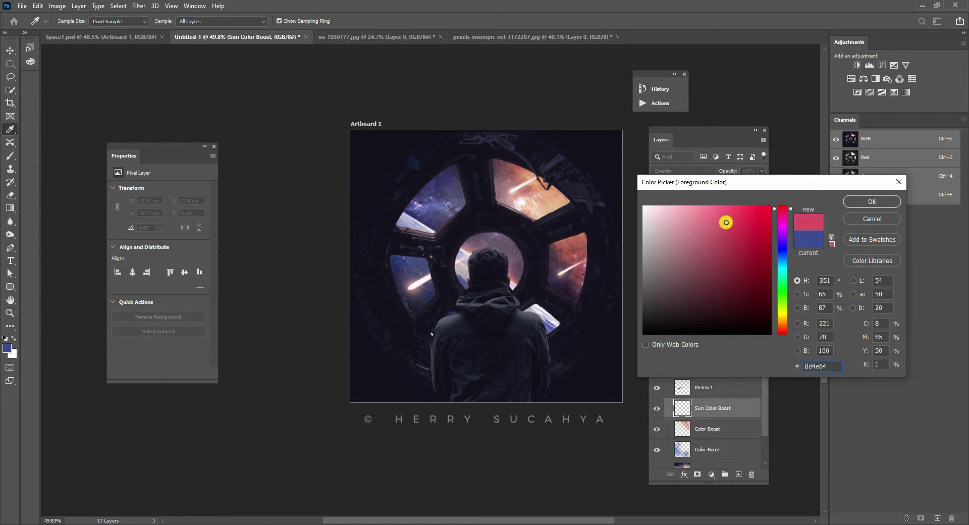
key("b")
key("Return")
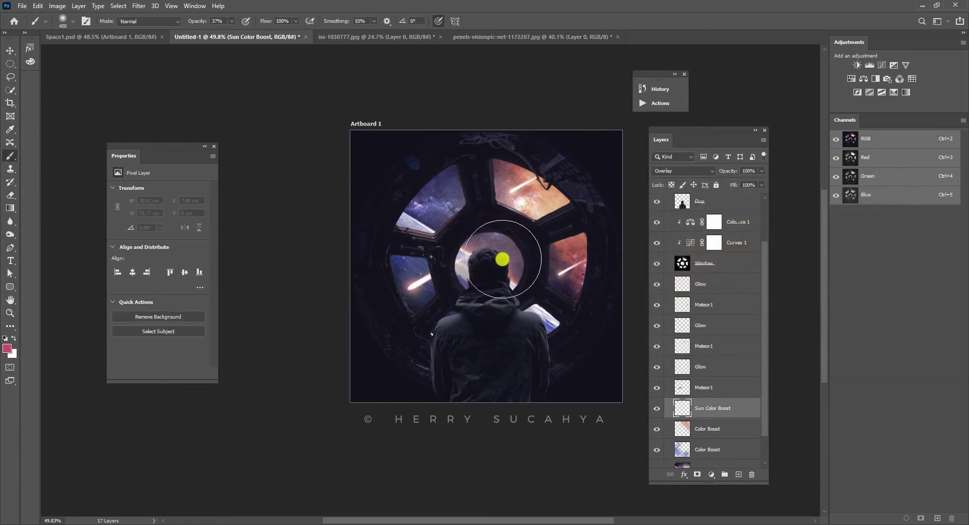
key("ctrl+plus")
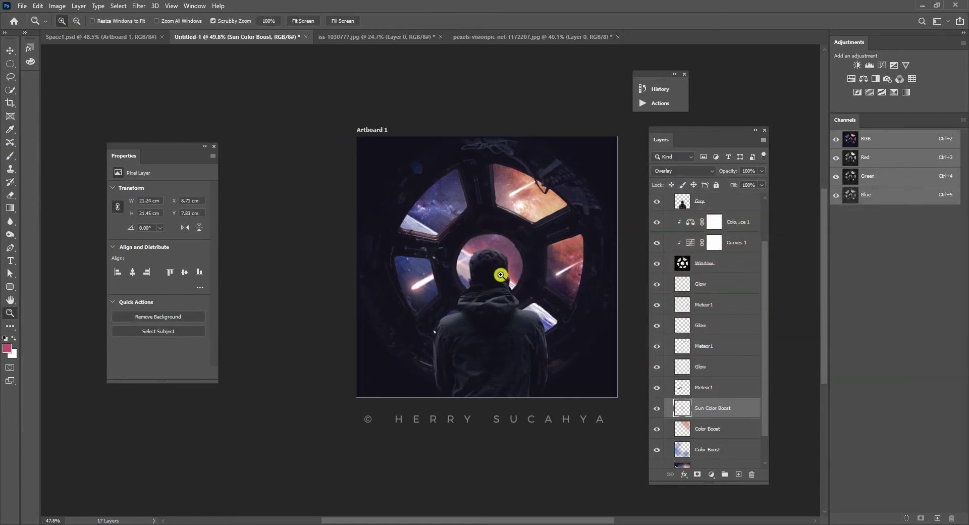
mouse_move(592, 285)
left_mouse_down()
mouse_move(623, 289)
mouse_move(623, 311)
left_mouse_up()
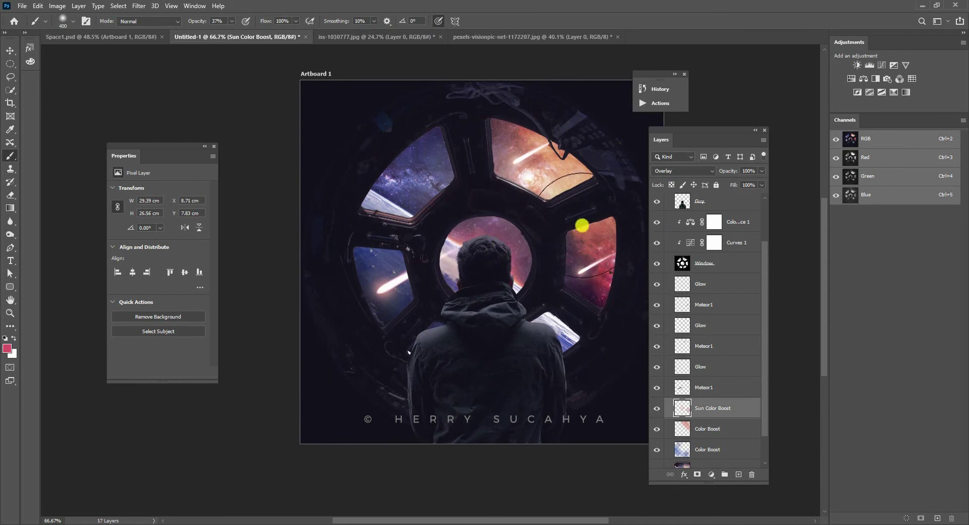
key("z")
mouse_move(533, 243)
left_mouse_down()
mouse_move(483, 262)
mouse_move(504, 251)
left_mouse_up()
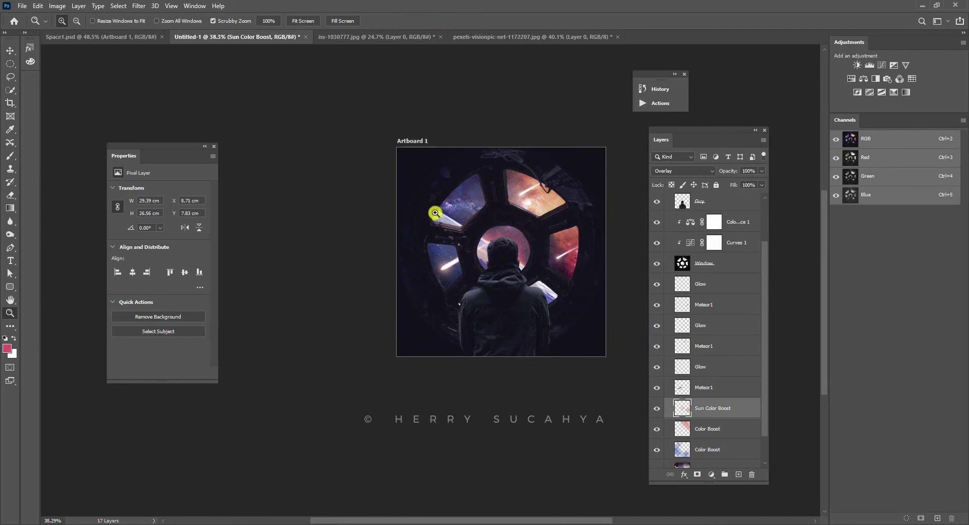
left_click_drag(435, 213, 463, 201)
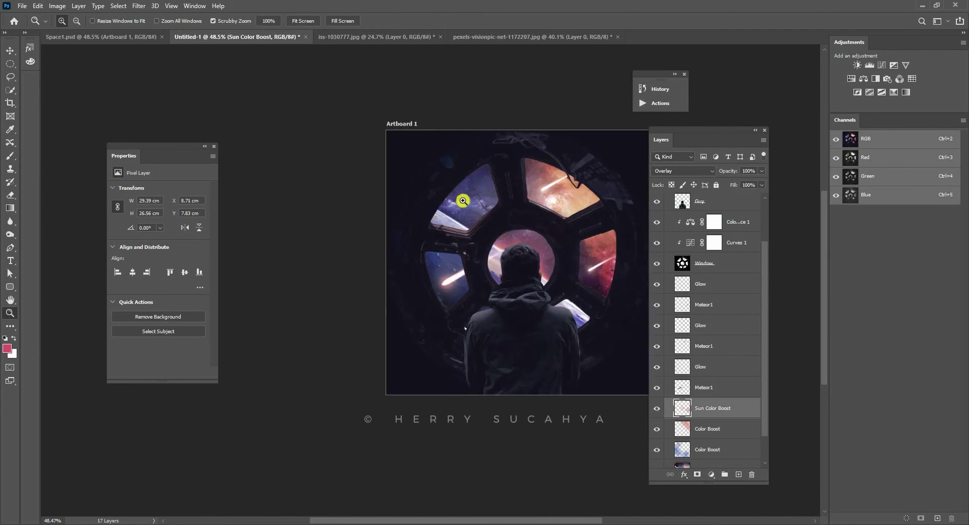
Step: Switch to the lower Color Boost layer and choose sky blue #2ba2e6 for painting
left_click(691, 451)
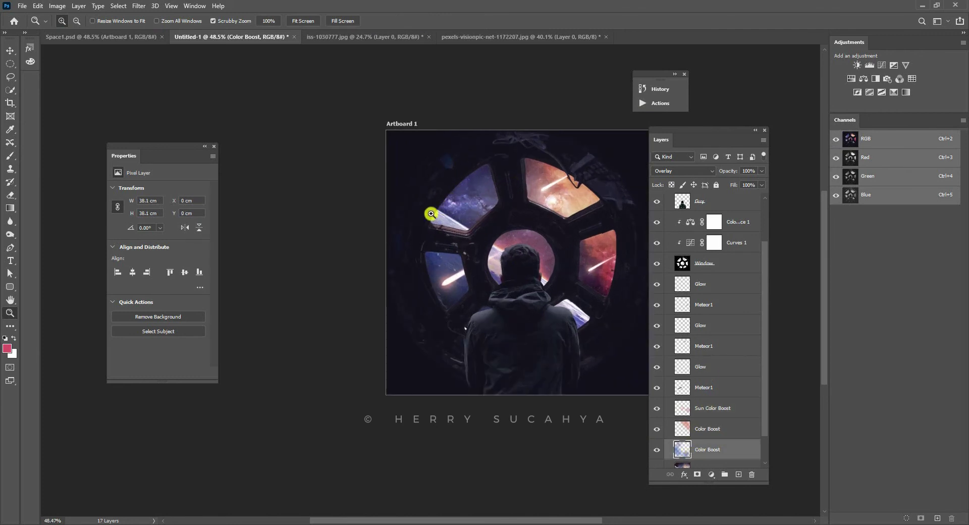
left_click(8, 348)
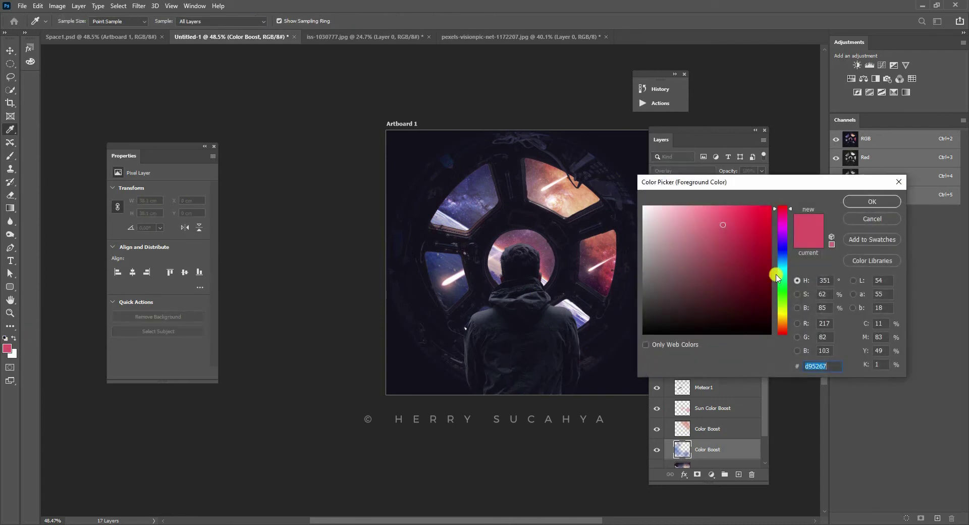
left_click(785, 262)
left_click(768, 225)
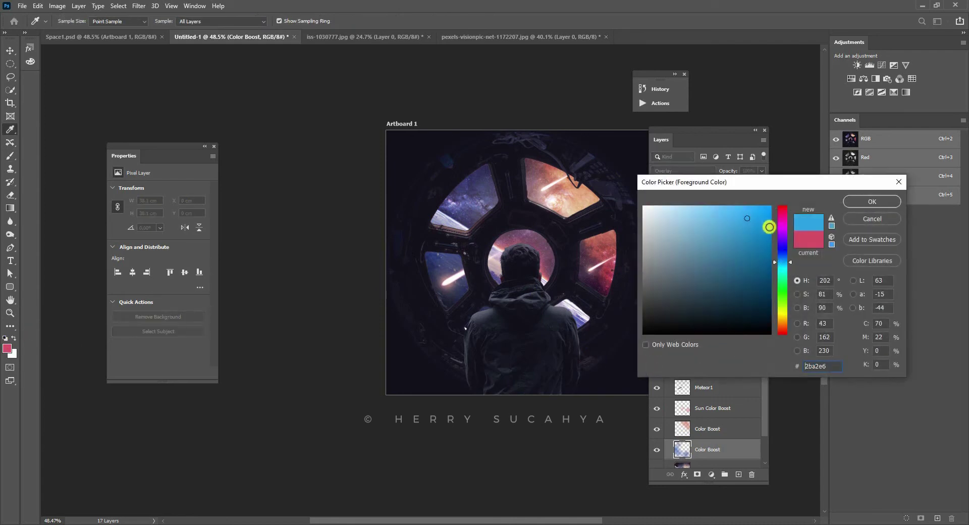
left_click(871, 201)
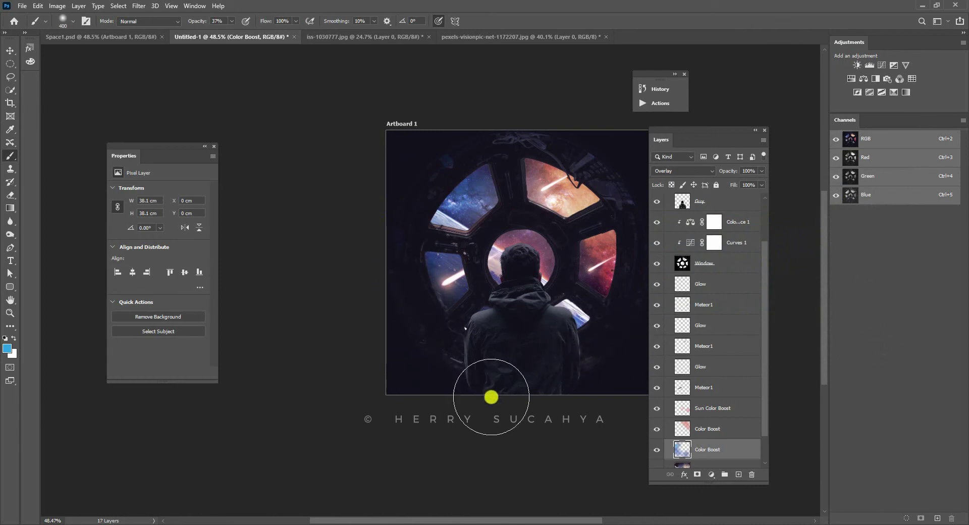
key("z")
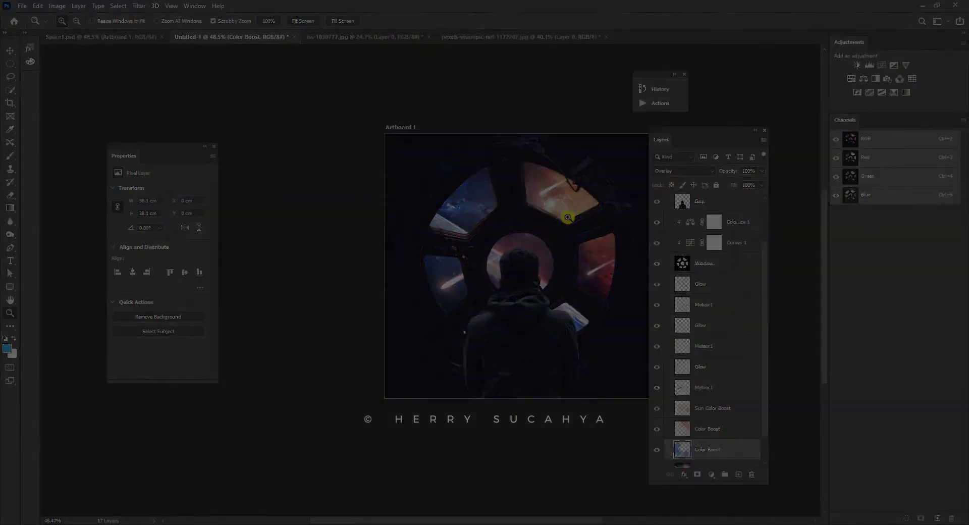
left_click_drag(566, 210, 527, 147)
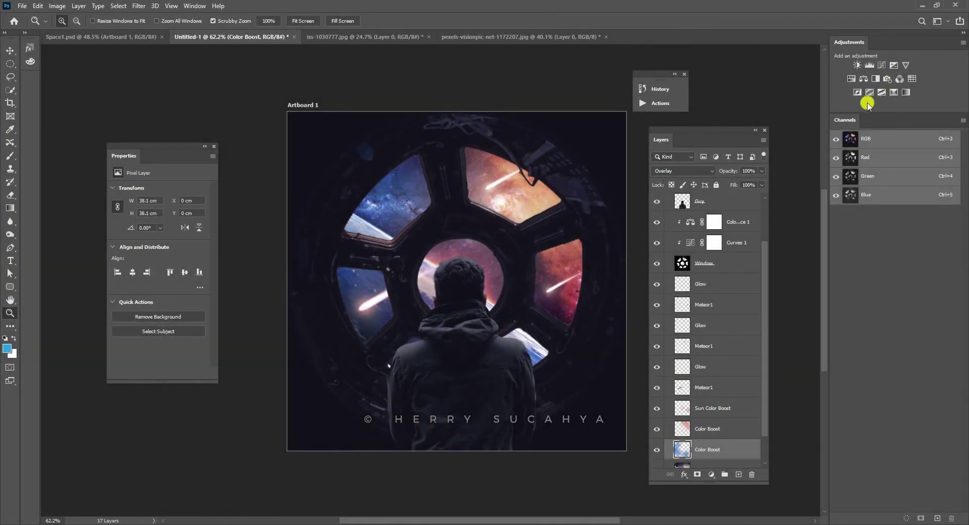
Step: Make the Color Balance 1 adjustment visible again and select it
left_click(699, 264)
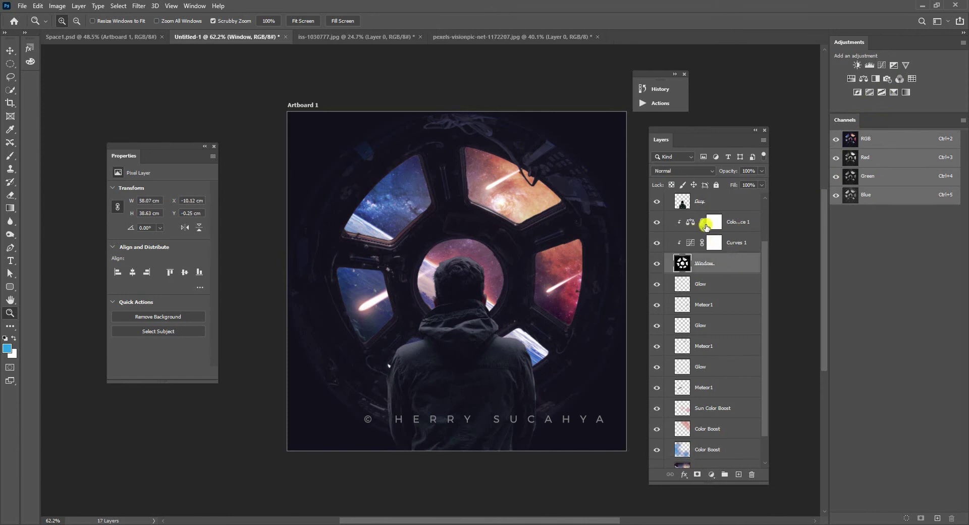
left_click(731, 224)
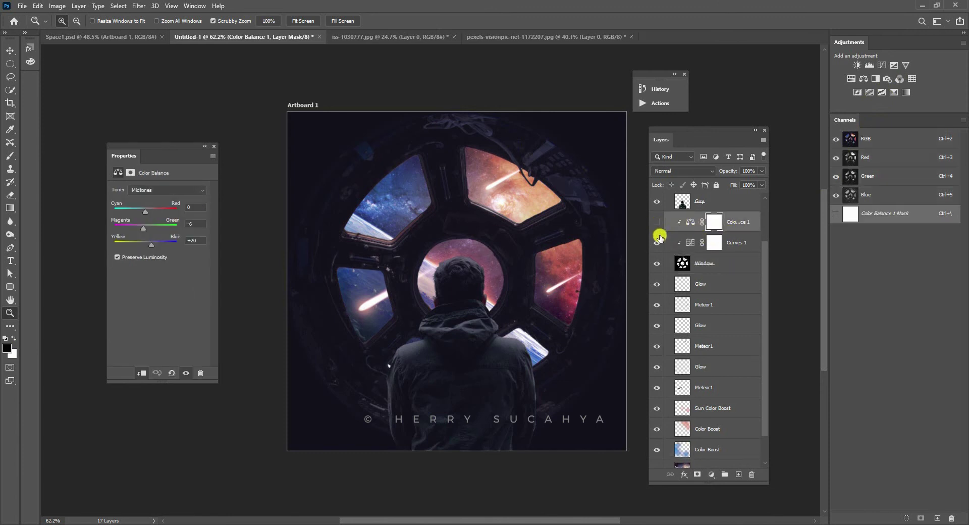
left_click(657, 222)
left_click(691, 221)
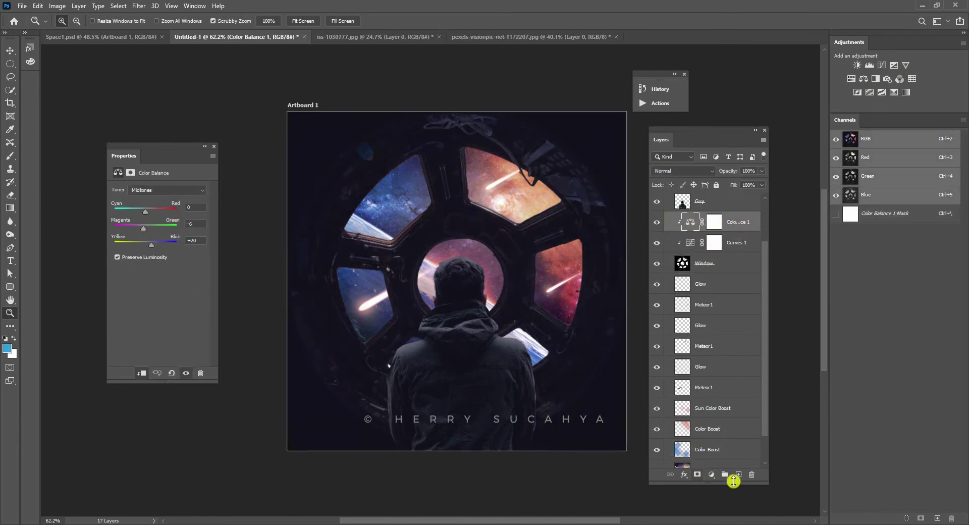
Step: Add a Lighting layer above Color Balance 1, clipped to the layers below, in Screen mode
left_click(737, 476)
double_click(701, 225)
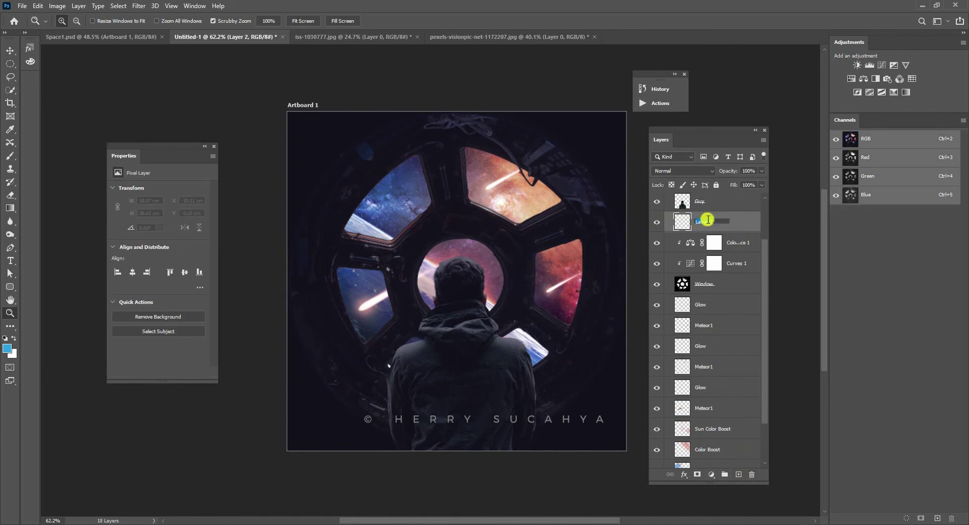
type("Lighting")
key("Return")
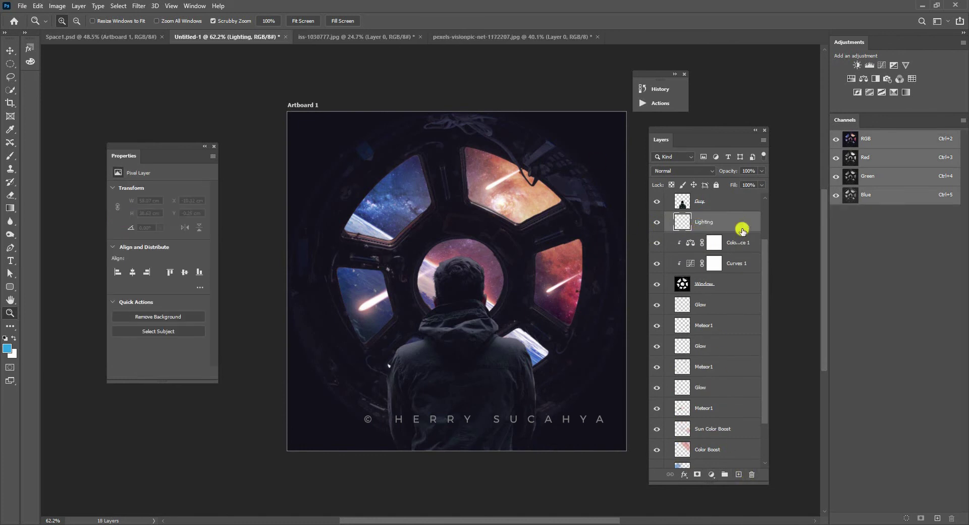
left_click(699, 233, "alt")
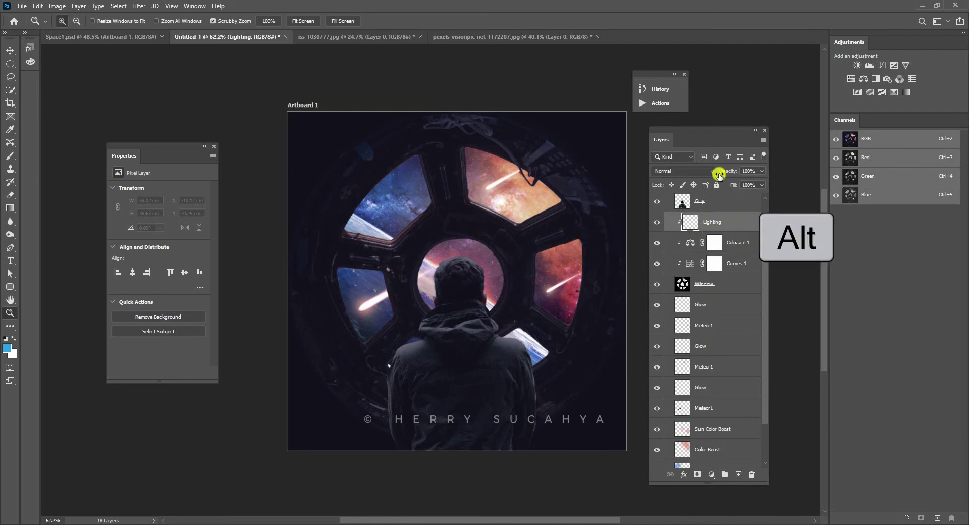
left_click(689, 171)
left_click(674, 256)
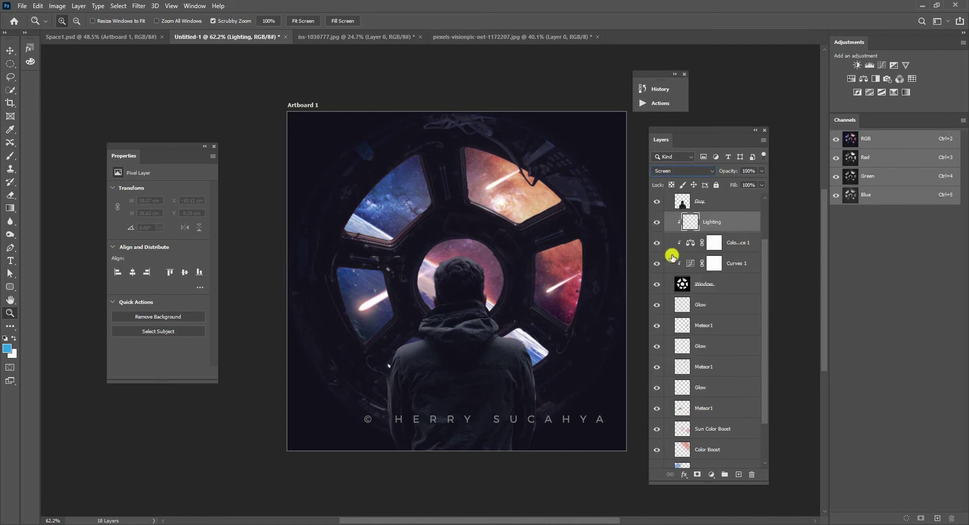
Step: Set the Brush to 26 px and zoom in on the central window and man
left_click(10, 156)
right_click(453, 196)
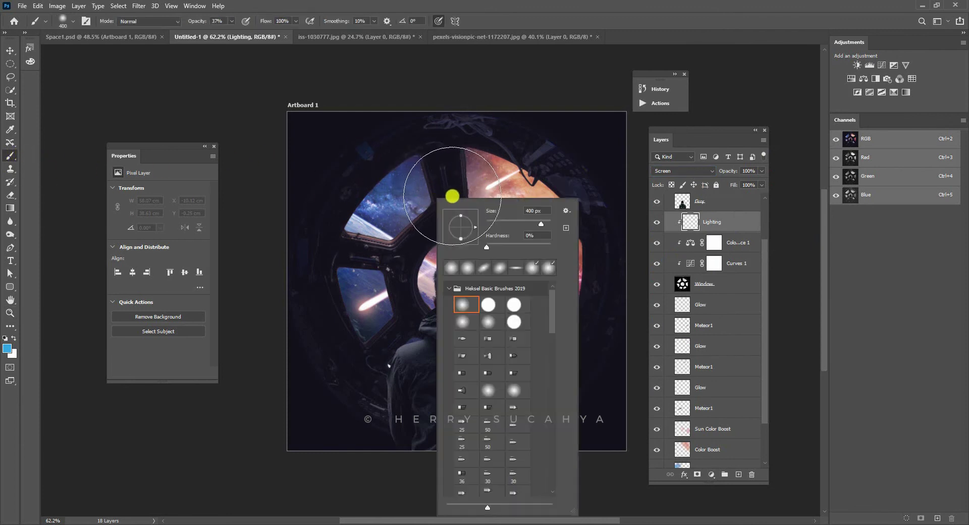
left_click(500, 224)
left_click_drag(484, 227, 471, 222)
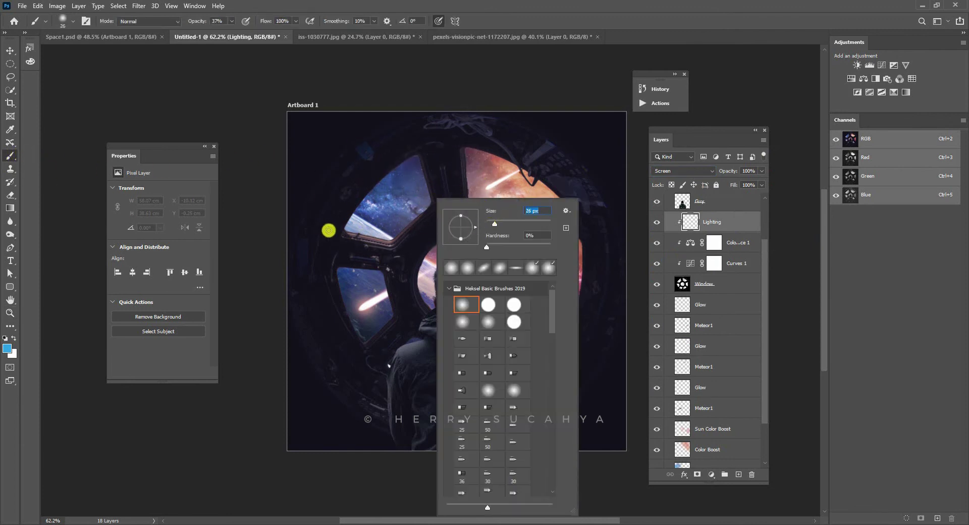
key("Return")
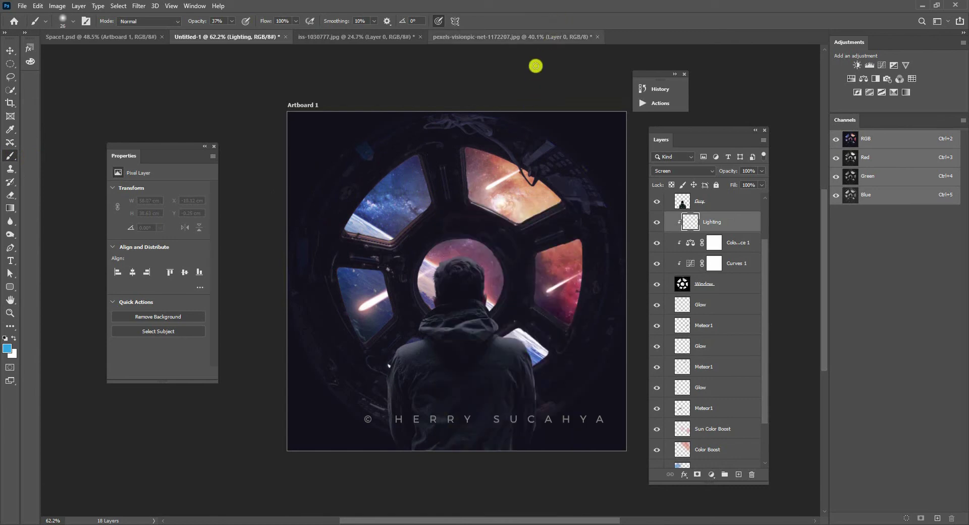
key("z")
left_click(505, 210)
key("b")
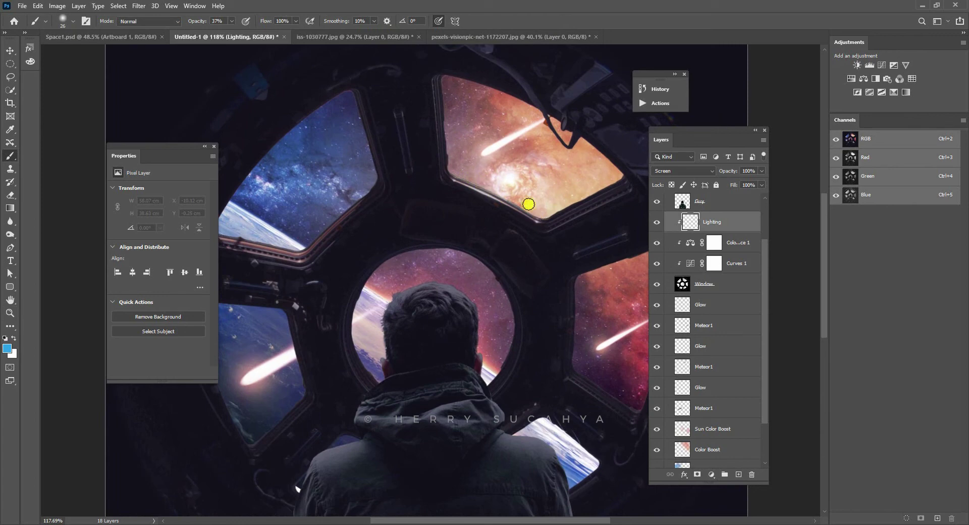
Step: Sample a warm beige from the orange nebula and paint soft light near the galaxy window
left_click(10, 347)
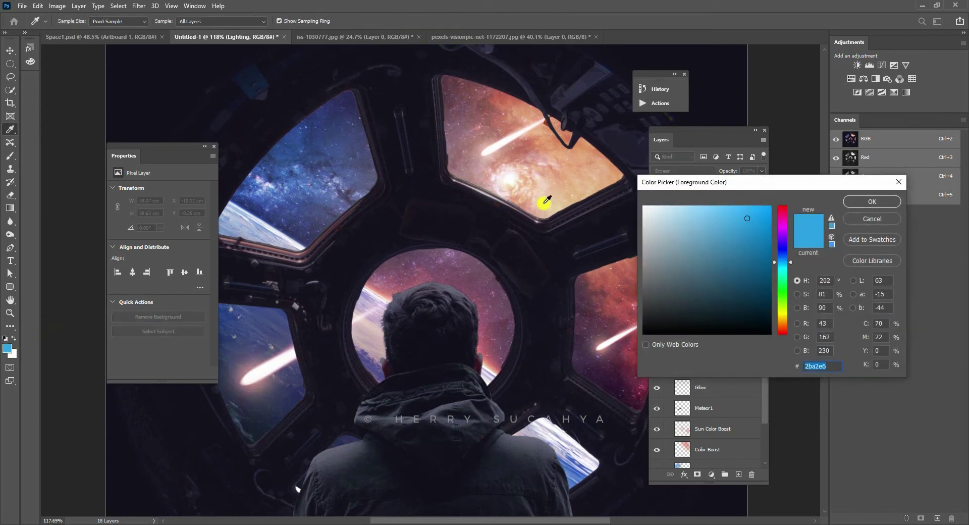
left_click(551, 199)
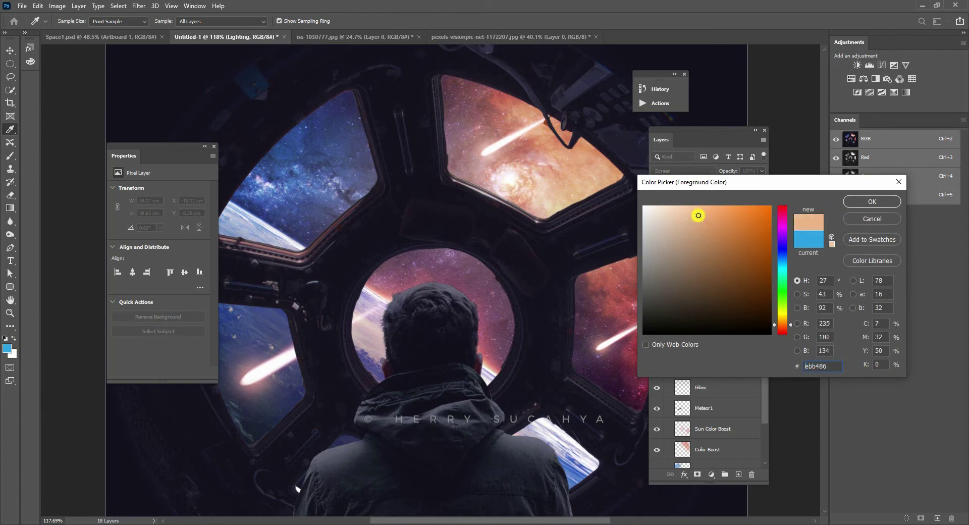
left_click(871, 202)
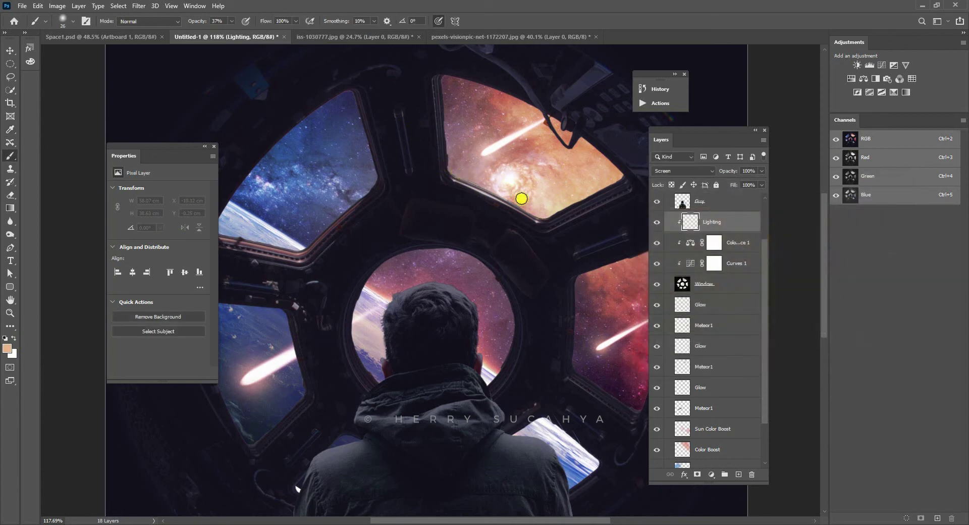
mouse_move(521, 198)
left_mouse_down()
mouse_move(483, 185)
mouse_move(544, 213)
mouse_move(591, 190)
mouse_move(531, 212)
mouse_move(606, 184)
mouse_move(563, 200)
left_mouse_up()
Step: Sample a dark red and brush faint dark-red light around the round window
scroll(434, 233, "down", 3)
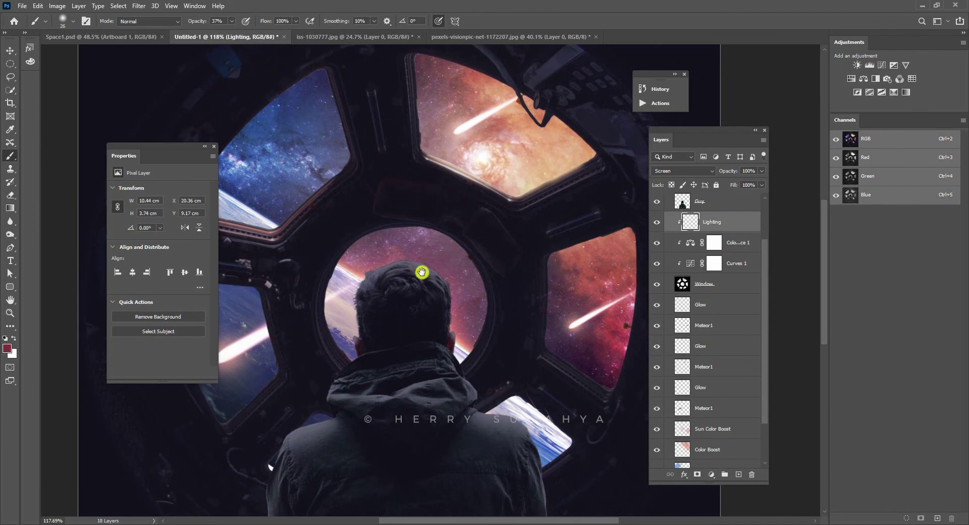
scroll(422, 272, "left", 1)
left_click(420, 194, "alt")
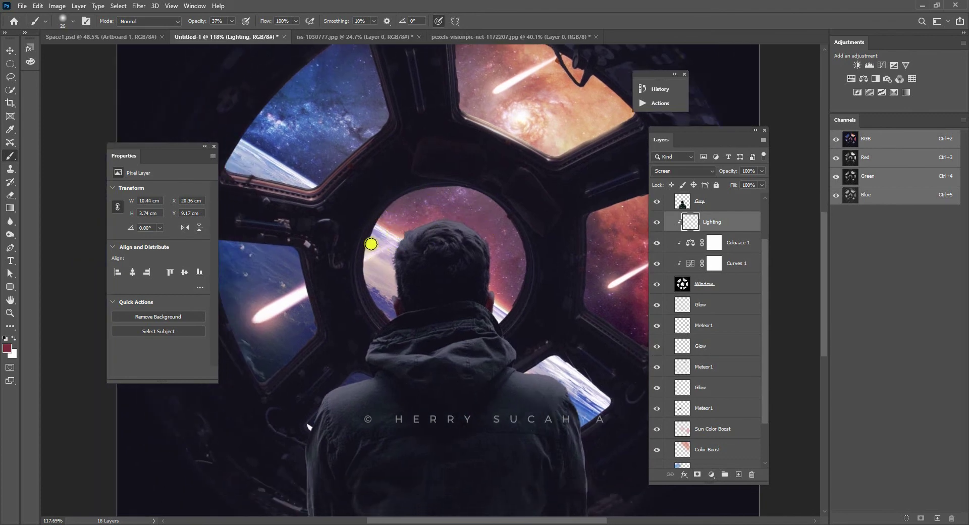
left_click_drag(394, 206, 409, 198)
Step: Sample orange from the upper-right window and brush faint glow along the lower-left window's top rim
left_click(392, 231, "alt")
left_click(582, 89, "alt")
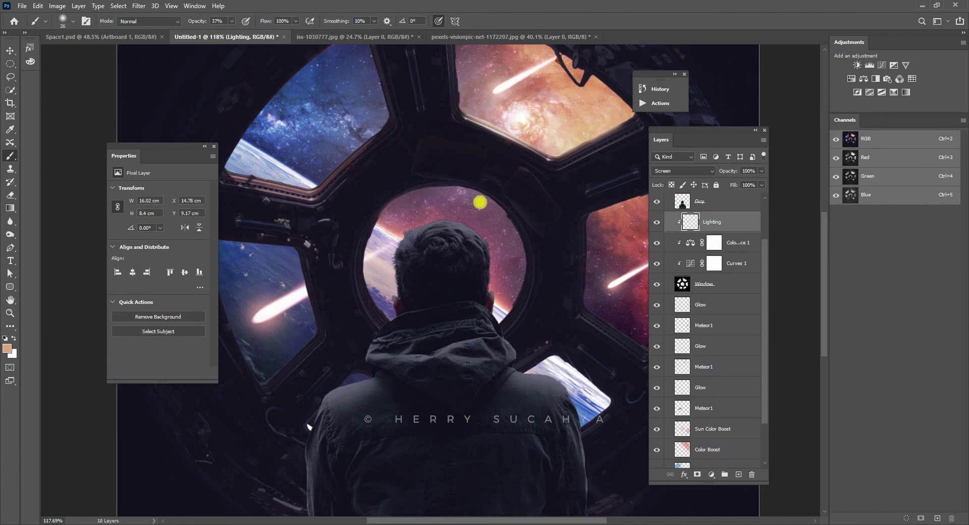
mouse_move(475, 198)
left_mouse_down()
mouse_move(484, 144)
mouse_move(517, 255)
mouse_move(374, 251)
mouse_move(376, 294)
mouse_move(382, 227)
mouse_move(460, 194)
left_mouse_up()
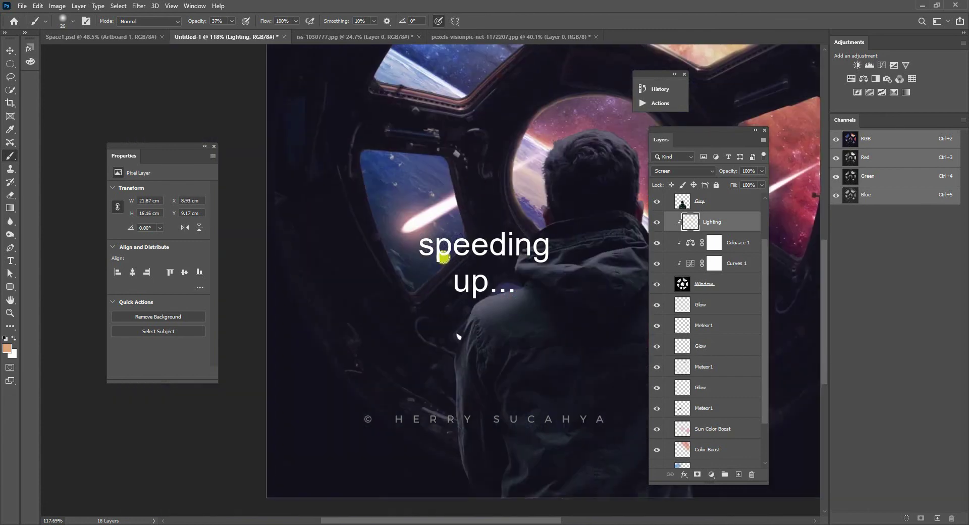
key("ctrl+z")
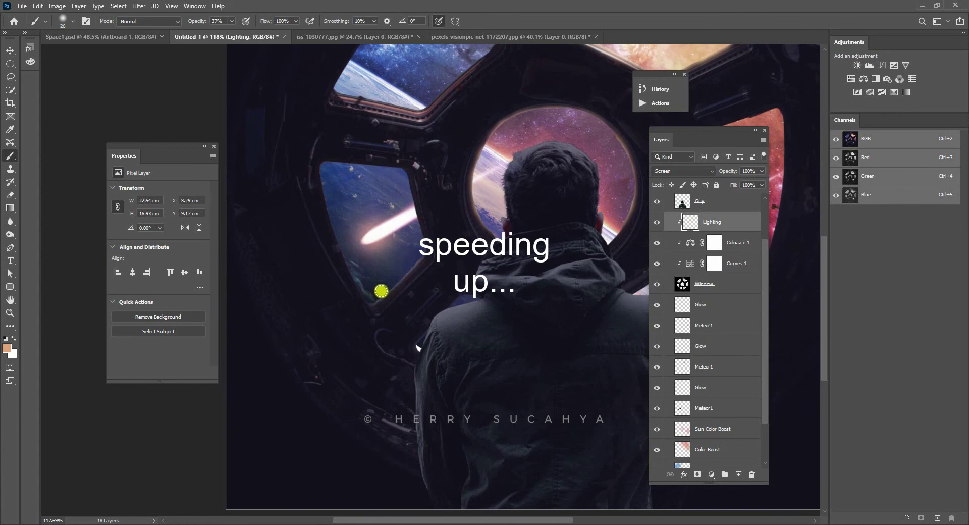
left_click_drag(372, 171, 387, 172)
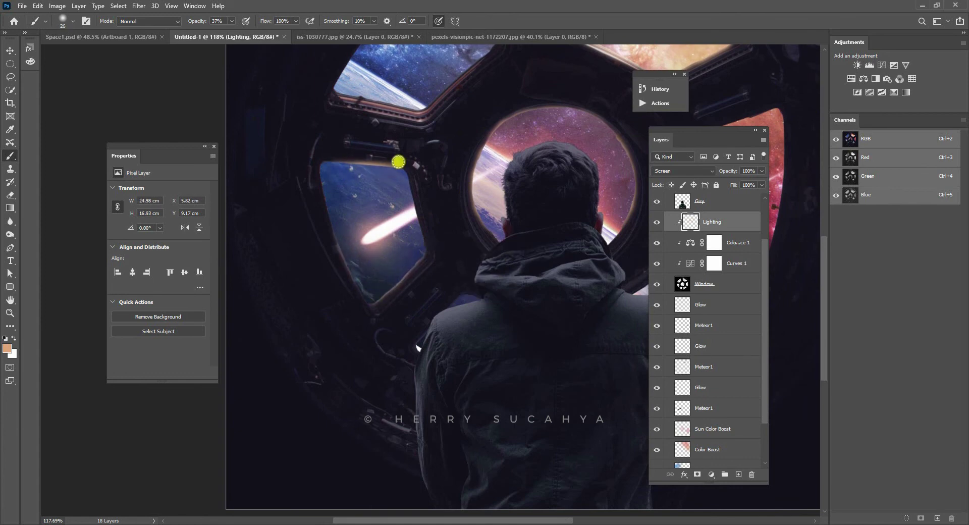
Step: Set up the standard Eraser at 50% opacity and 55 px
left_click(10, 195)
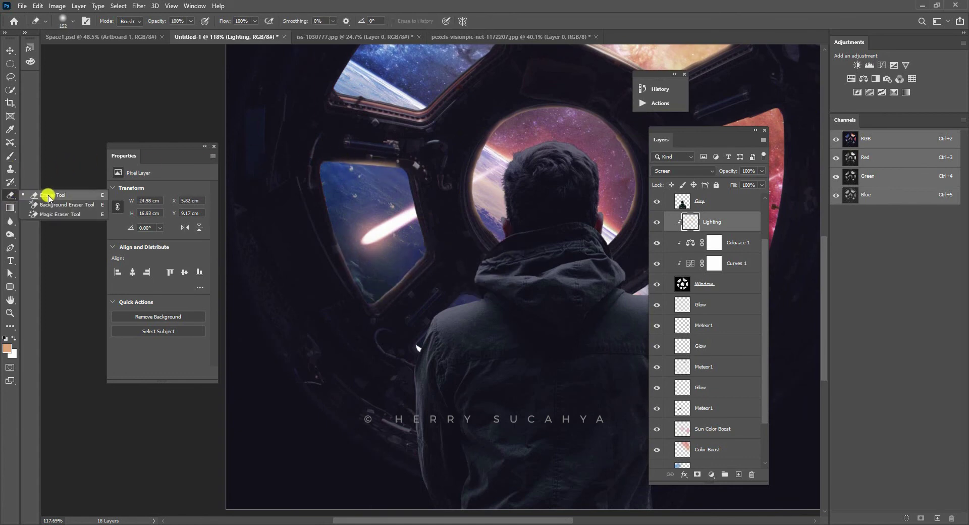
left_click(49, 195)
left_click(190, 20)
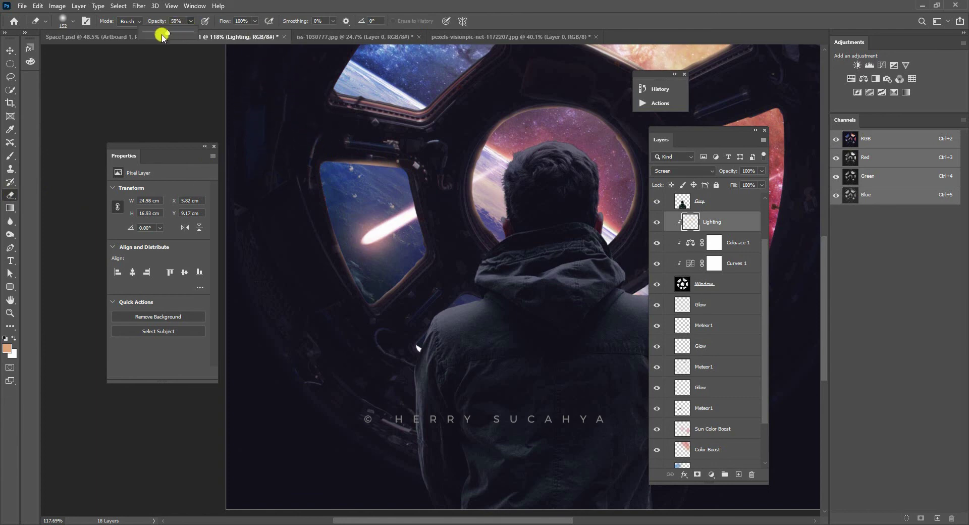
right_click(414, 133)
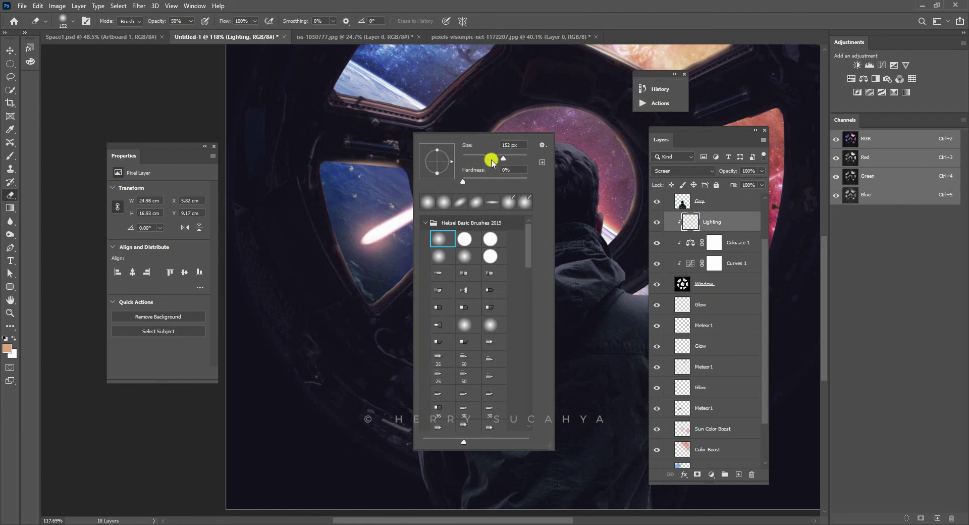
left_click_drag(492, 161, 385, 151)
left_click(374, 150)
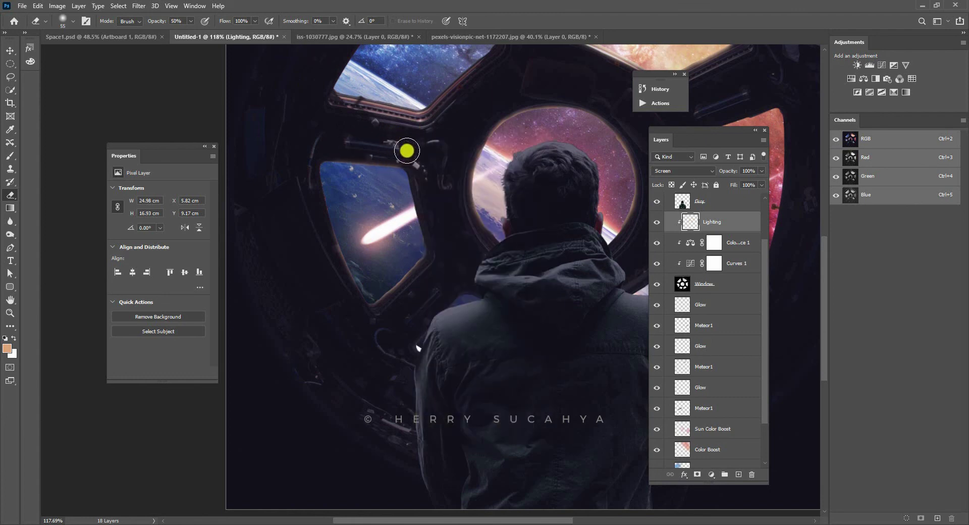
Step: Brush warm light along the bottom window's edge, then zoom out to the whole composite
left_click(10, 156)
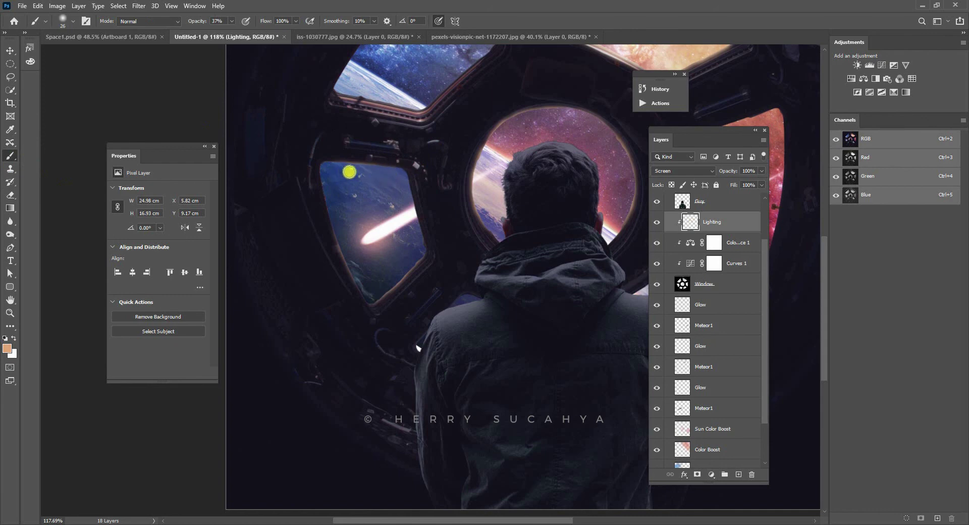
scroll(504, 222, "right", 5)
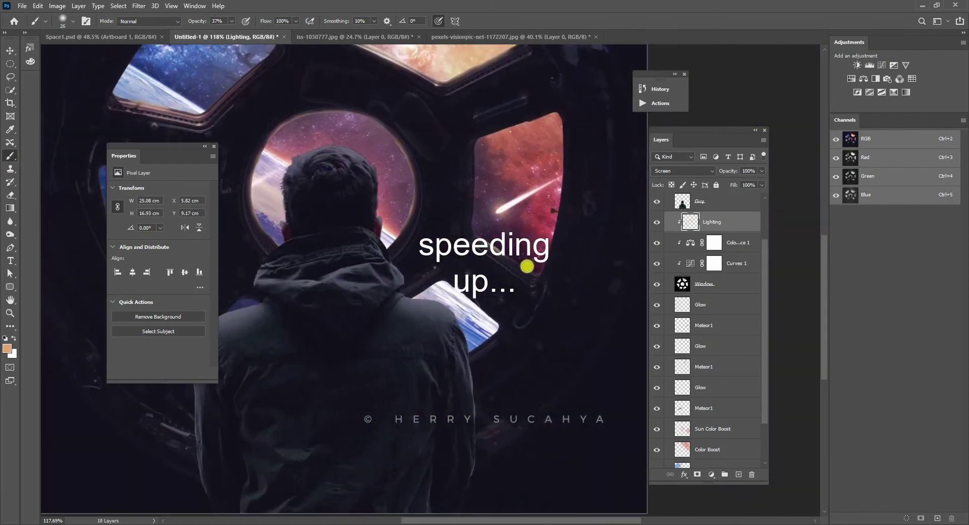
mouse_move(527, 266)
left_mouse_down()
mouse_move(478, 228)
mouse_move(495, 218)
mouse_move(437, 288)
mouse_move(481, 313)
left_mouse_up()
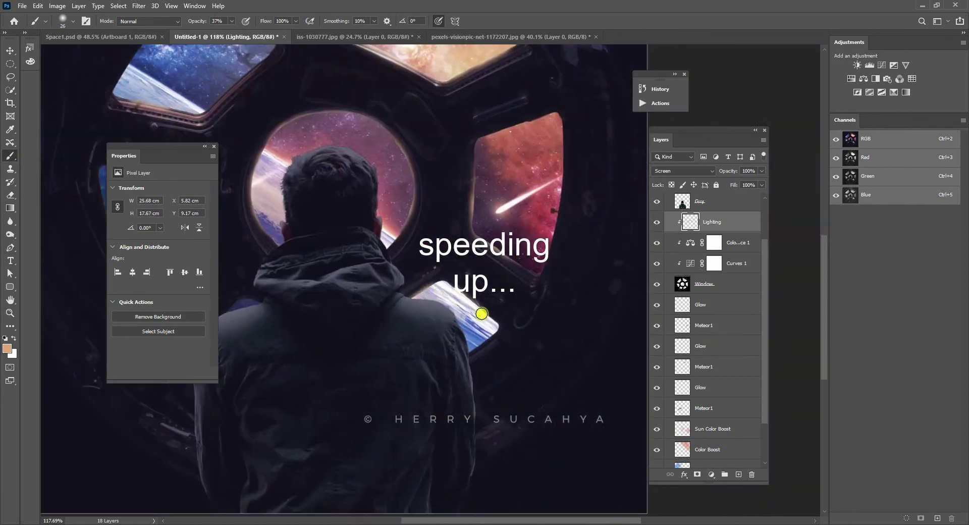
scroll(481, 314, "down", 3)
scroll(519, 147, "up", 2)
scroll(458, 216, "down", 2)
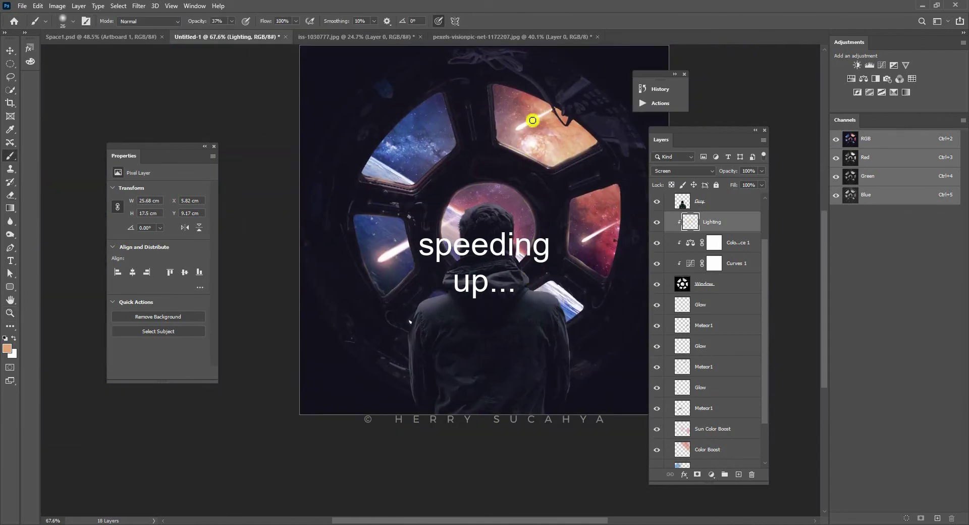
scroll(600, 195, "up", 3)
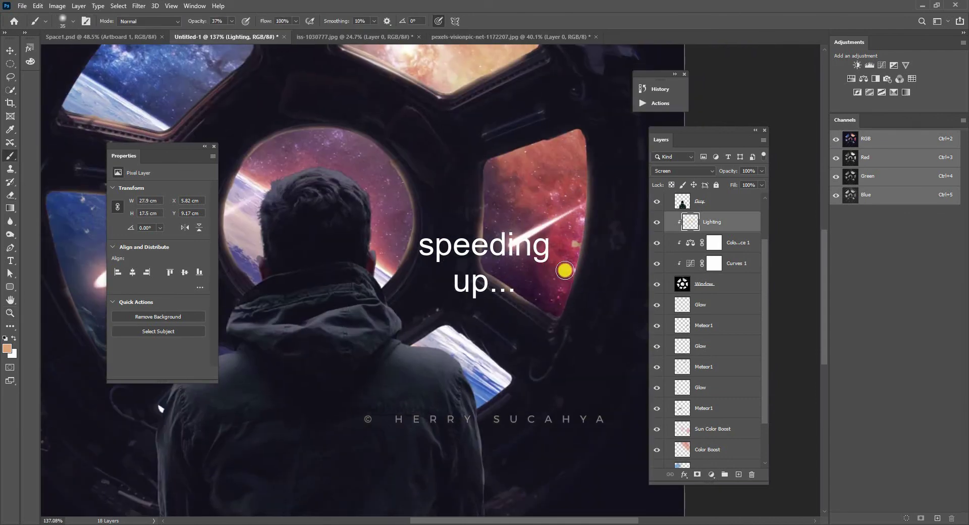
key("e")
key("z")
scroll(530, 184, "down", 4)
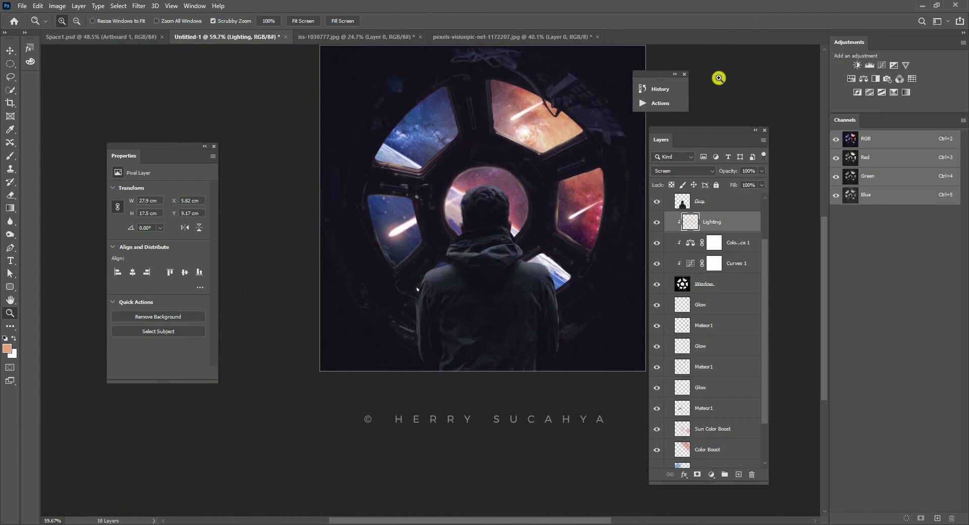
Step: Add a new layer named Lighting above the top adjustment and clip it to the layer below
scroll(757, 242, "up", 3)
left_click(732, 220)
key("ctrl+plus")
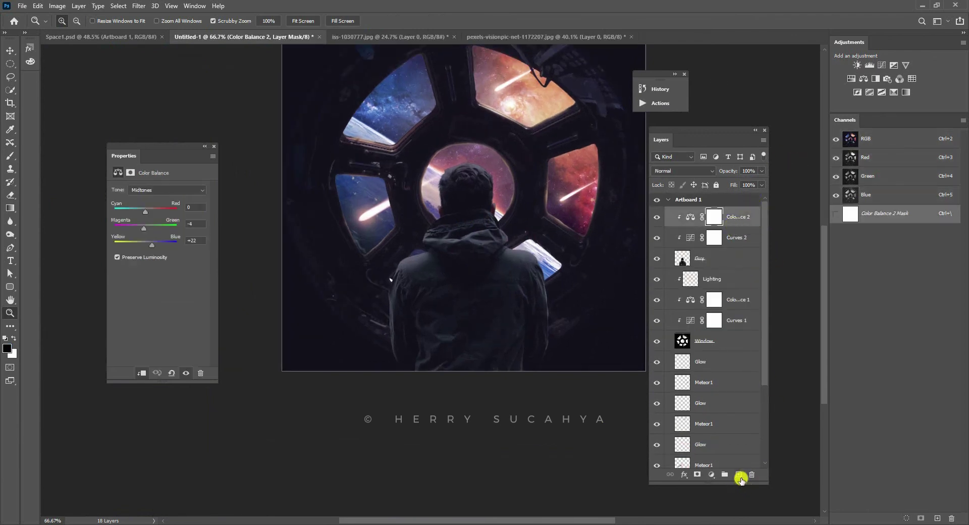
left_click(739, 476)
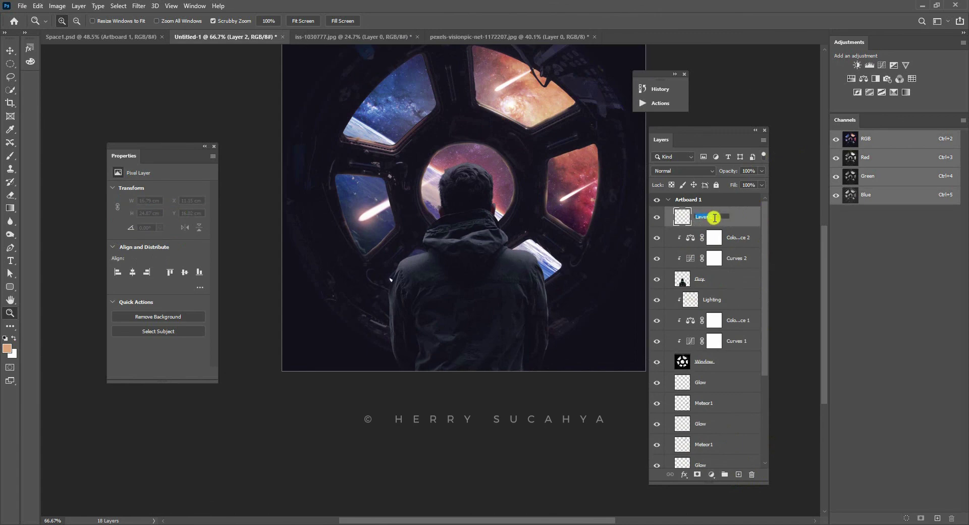
key("Return")
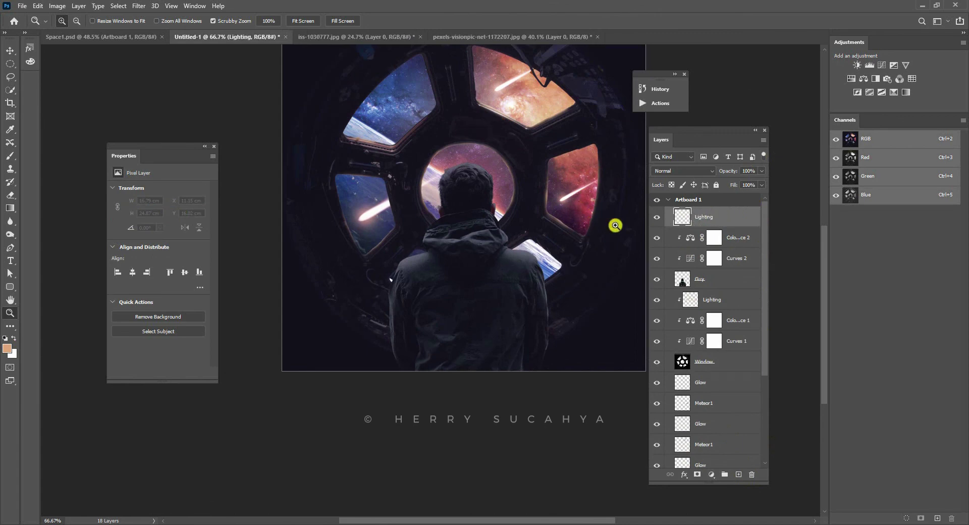
left_click(705, 227, "alt")
Step: Paint light along the man's edge by the window and set the Lighting layer to Screen
left_click_drag(485, 204, 450, 197)
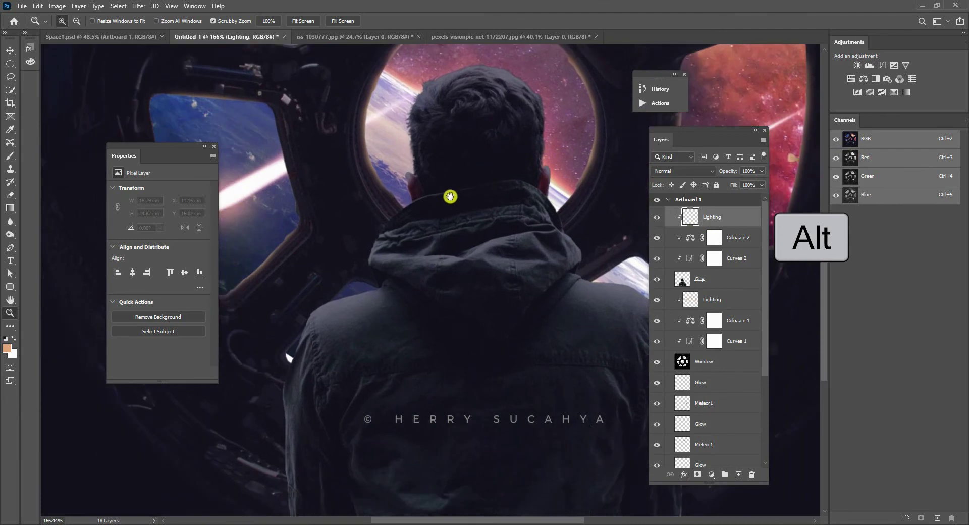
left_click(8, 156)
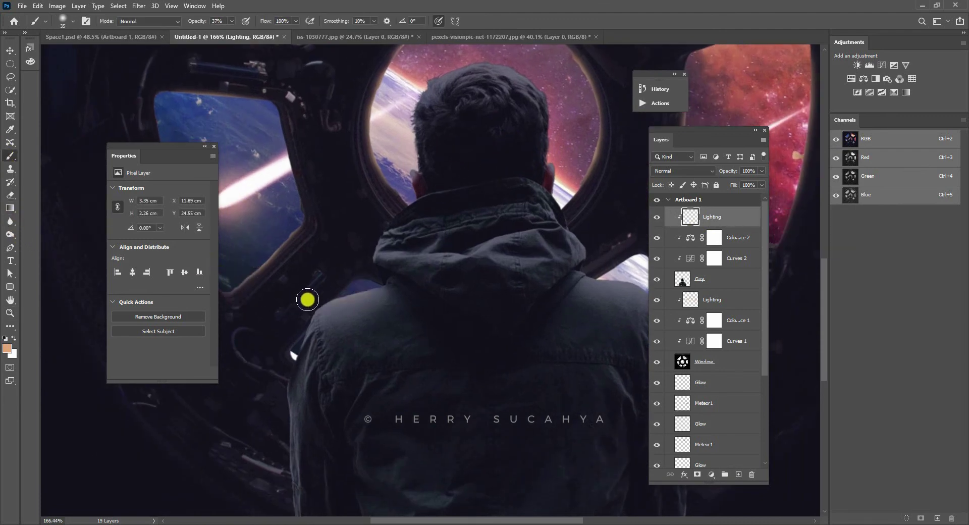
mouse_move(308, 299)
left_mouse_down()
mouse_move(276, 307)
mouse_move(277, 359)
left_mouse_up()
scroll(514, 208, "right", 5)
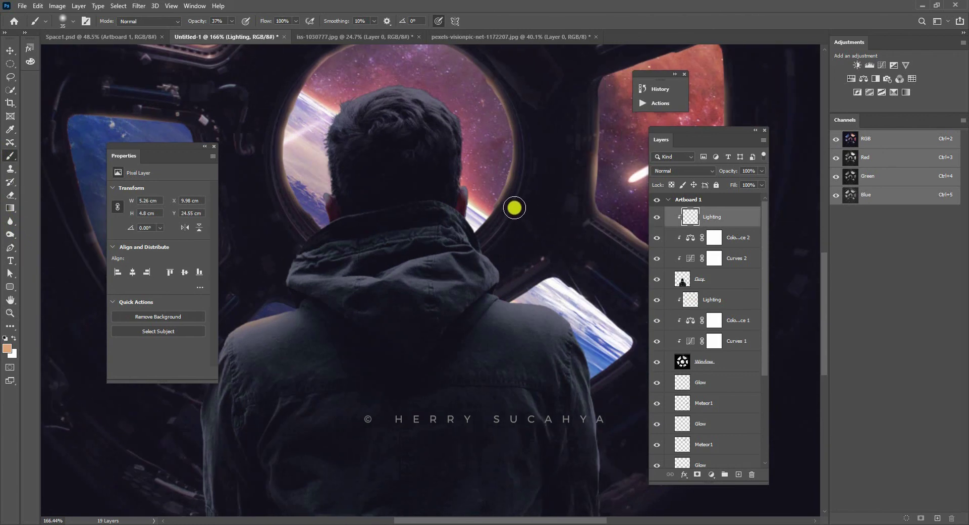
mouse_move(514, 207)
left_mouse_down()
mouse_move(495, 221)
mouse_move(507, 280)
mouse_move(521, 301)
mouse_move(550, 294)
mouse_move(597, 339)
left_mouse_up()
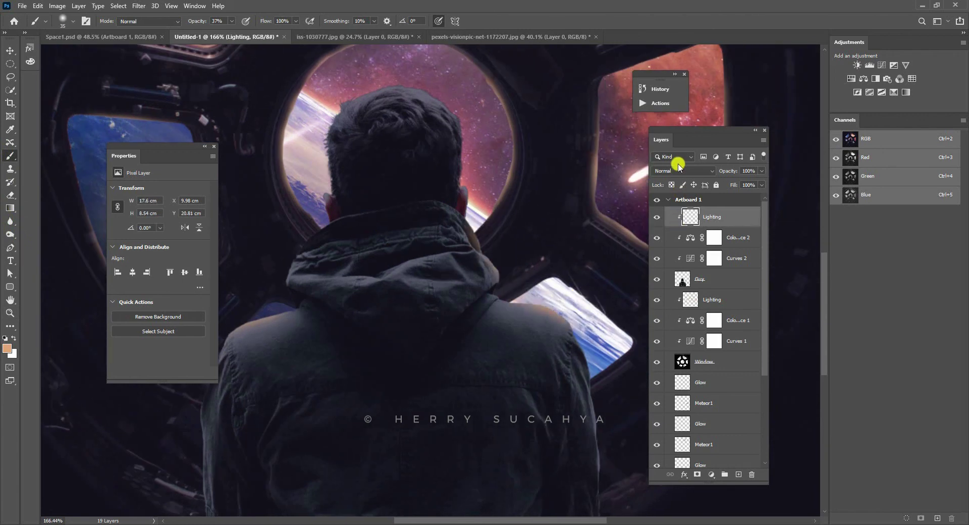
left_click(679, 170)
left_click(671, 262)
Step: Extend the rim light up along the man's head, then zoom out to the whole artboard
left_click_drag(374, 187, 506, 194)
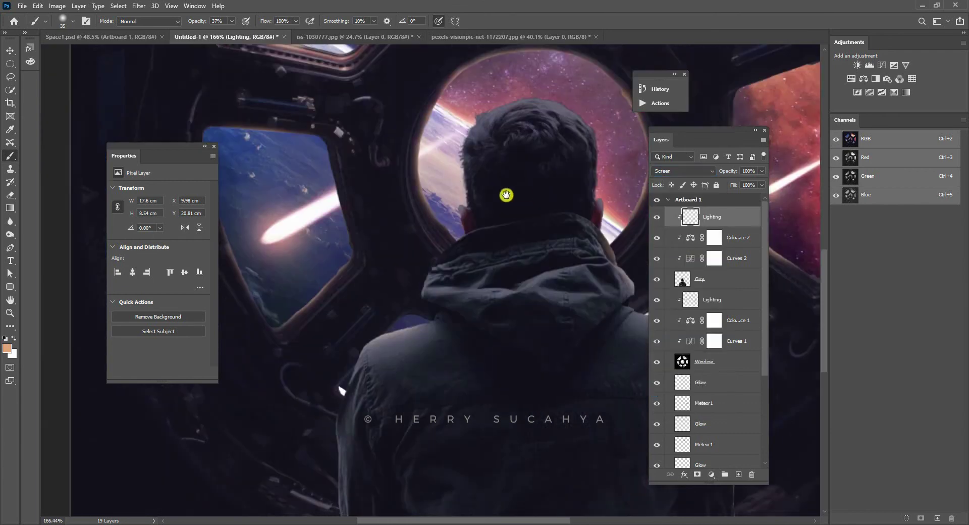
mouse_move(434, 191)
left_mouse_down()
mouse_move(418, 259)
mouse_move(448, 195)
left_mouse_up()
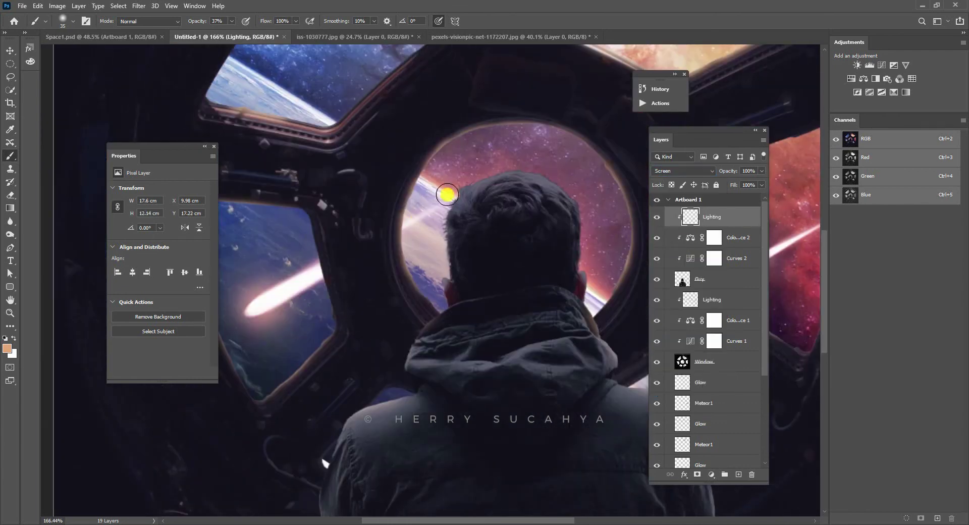
key("z")
left_click_drag(593, 227, 533, 115)
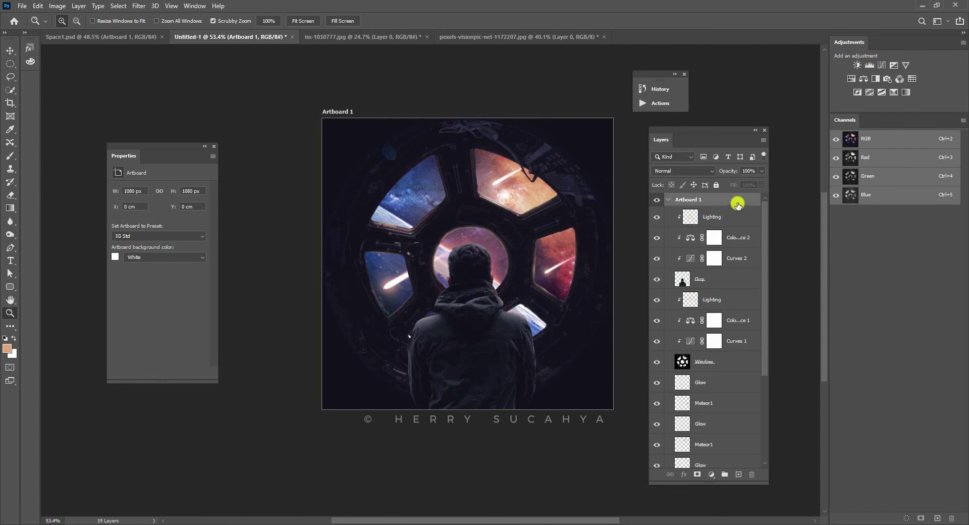
Step: Select the Artboard 1 group and convert it to a smart object
left_click(138, 5)
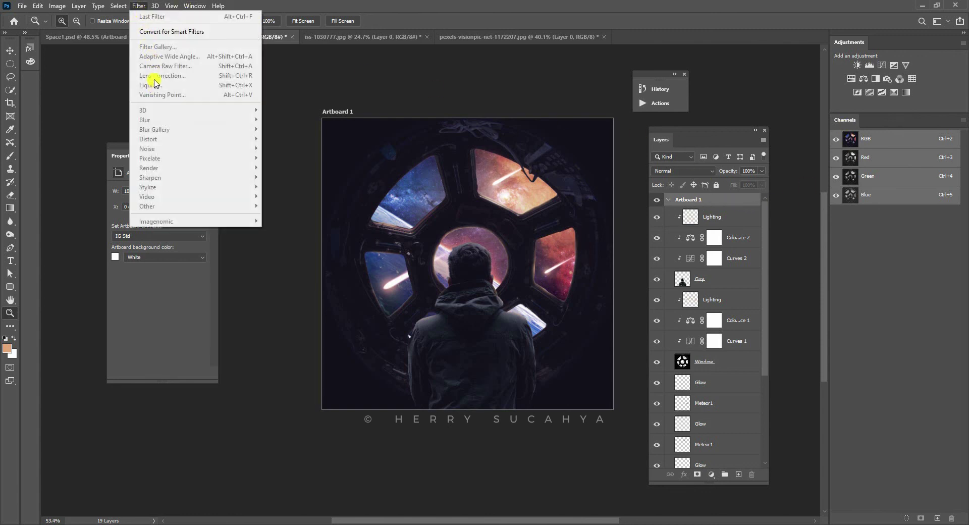
left_click(763, 217)
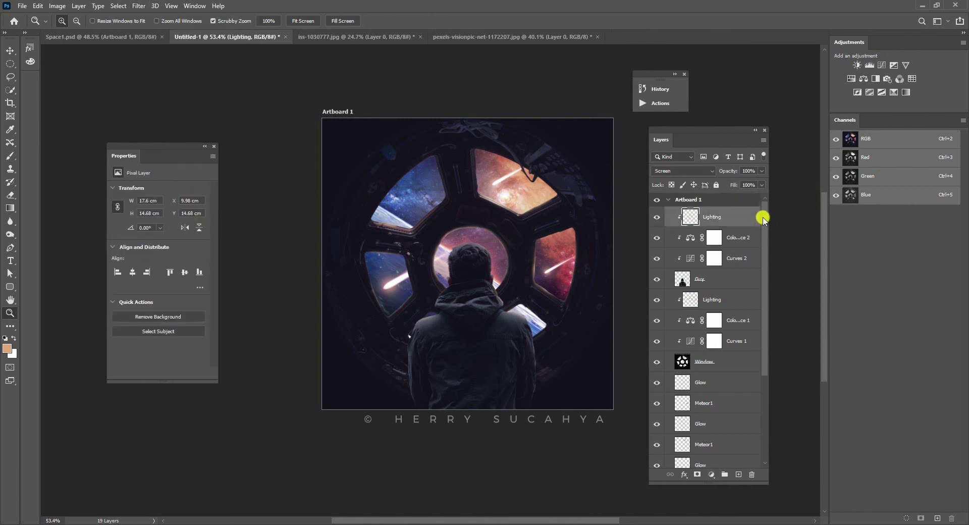
scroll(764, 216, "down", 5)
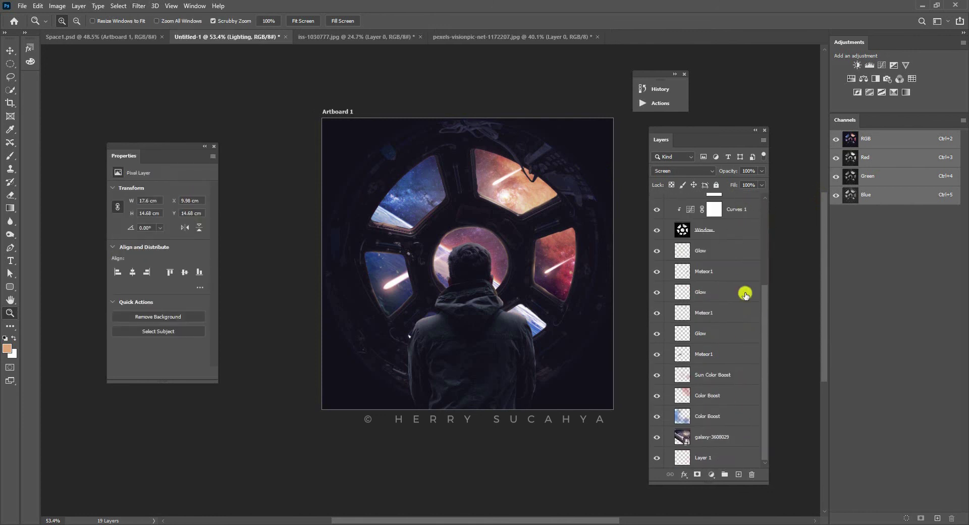
scroll(760, 309, "up", 5)
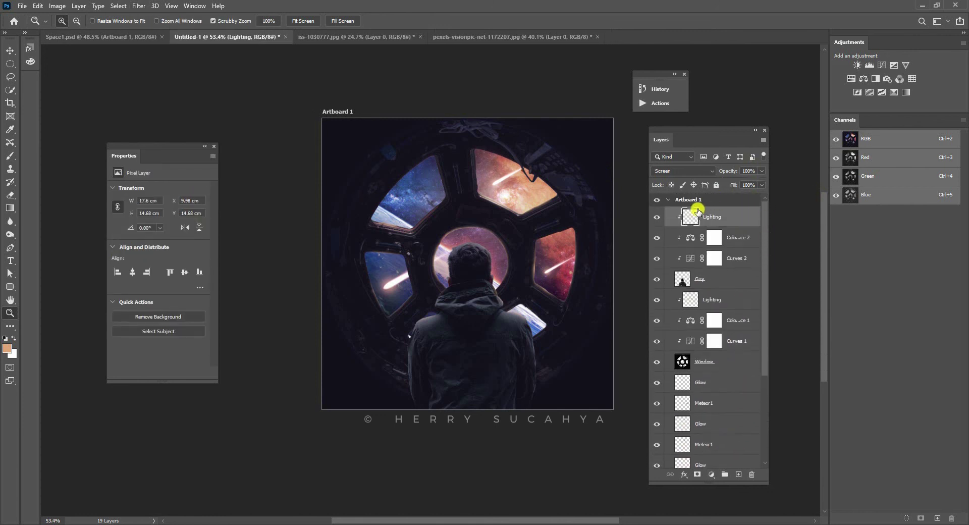
left_click(670, 201)
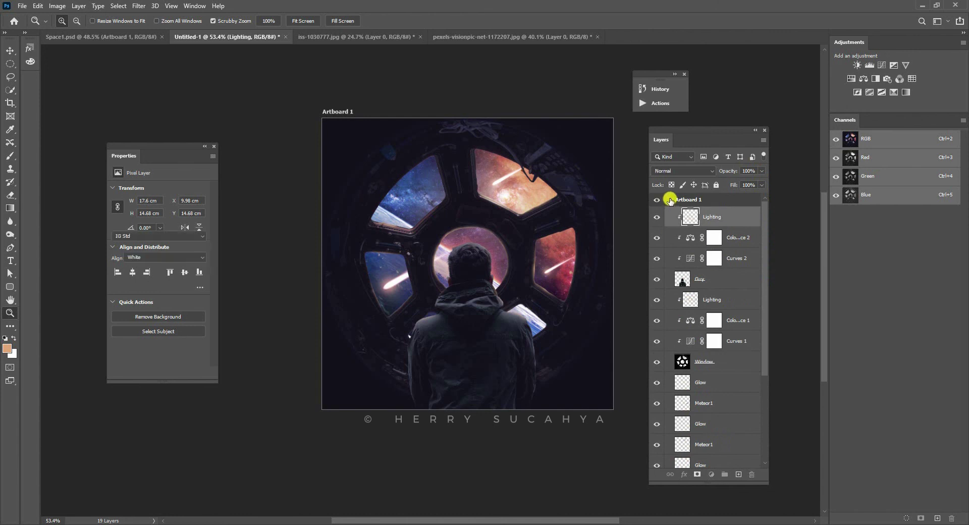
left_click(669, 200)
left_click(669, 200)
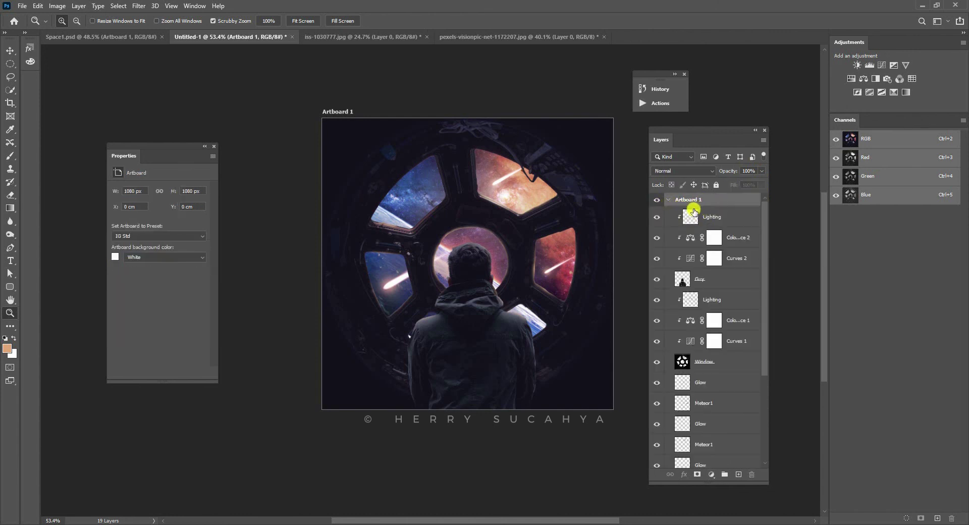
right_click(699, 202)
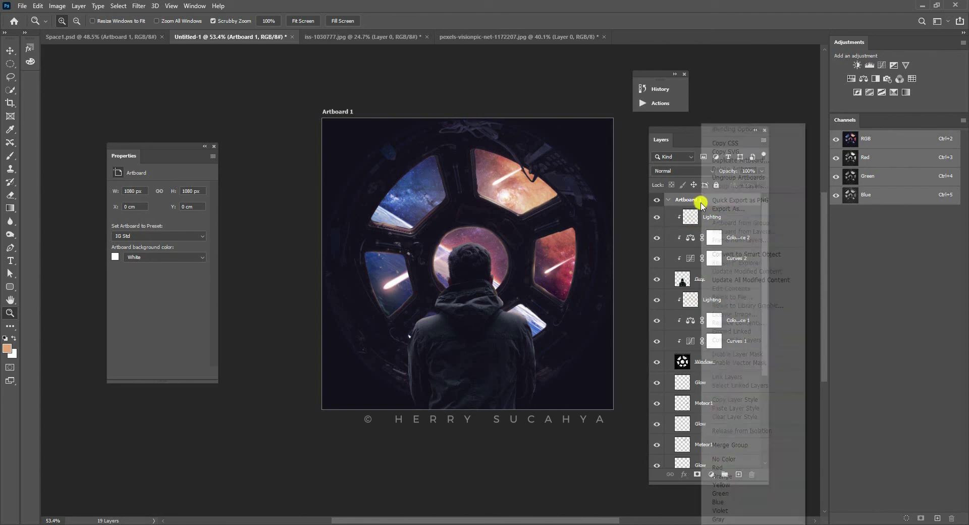
left_click(741, 255)
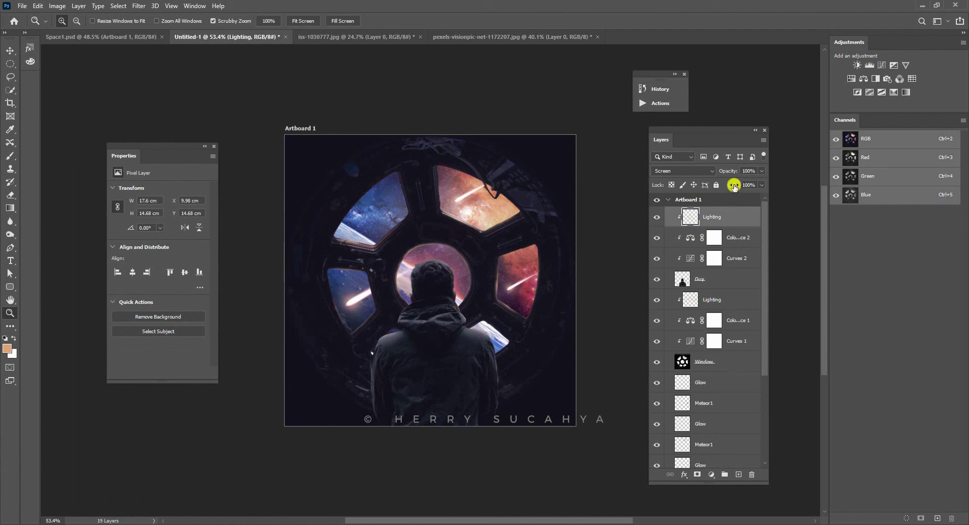
Step: Select all layers and convert them into a single smart object
left_click(121, 6)
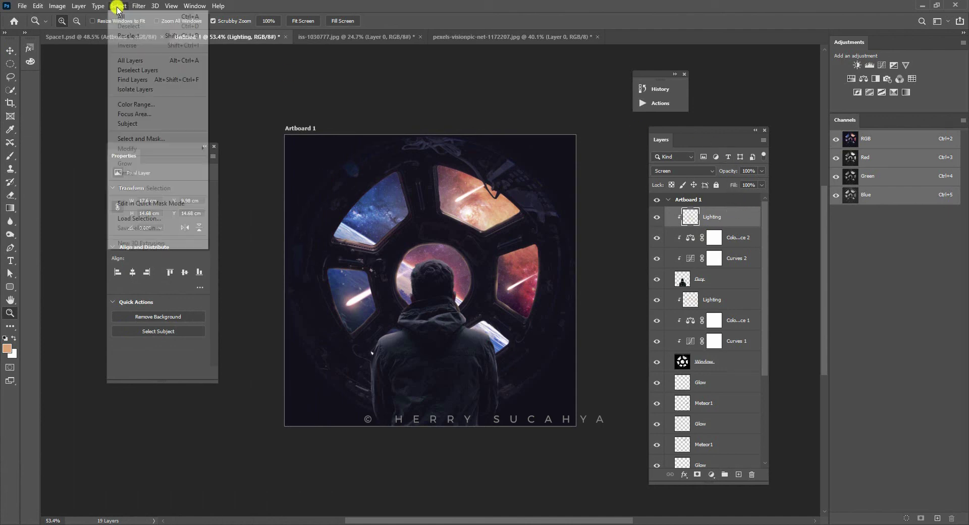
left_click(137, 61)
right_click(738, 217)
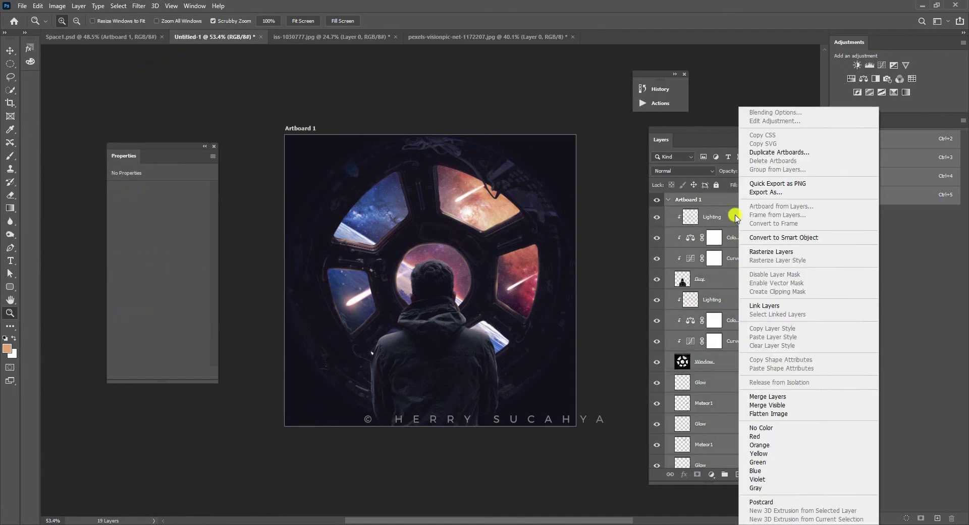
left_click(770, 241)
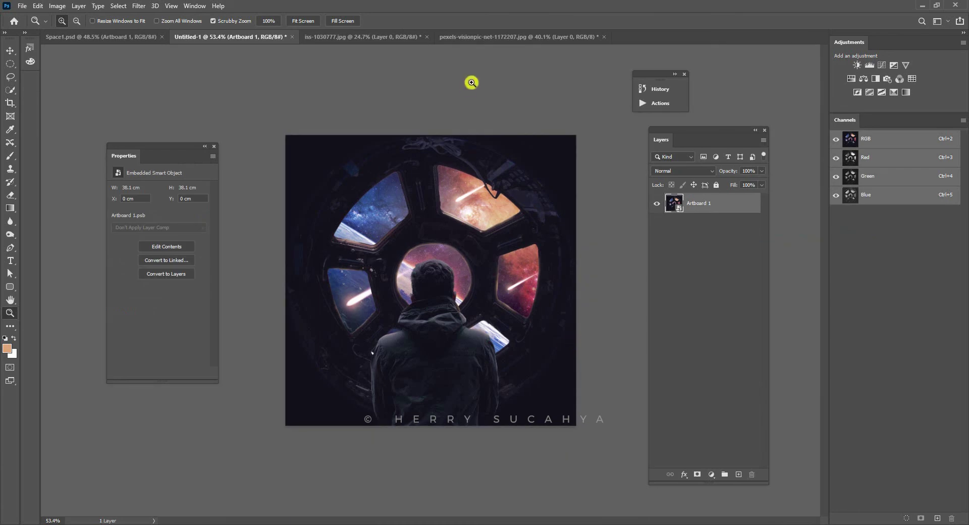
Step: Open the Camera Raw Filter and set Temperature to -15
left_click(139, 6)
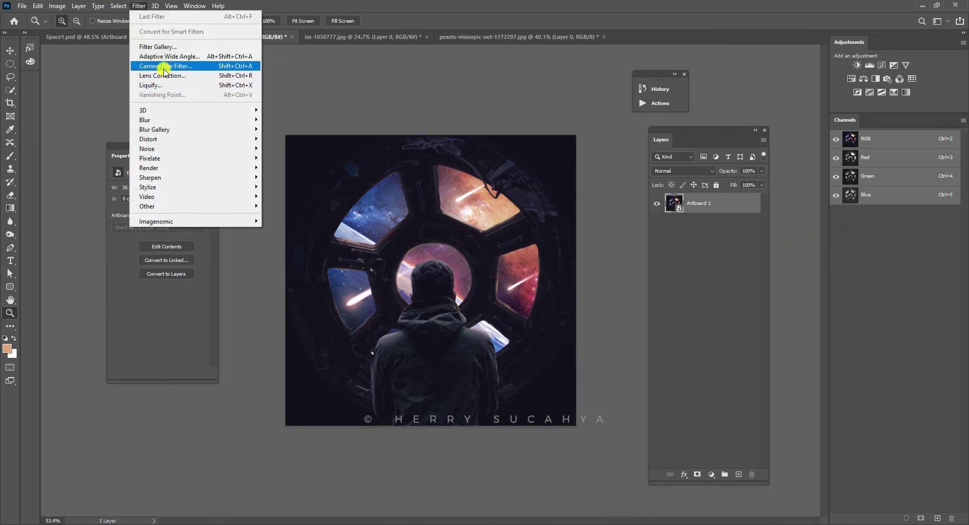
left_click(157, 65)
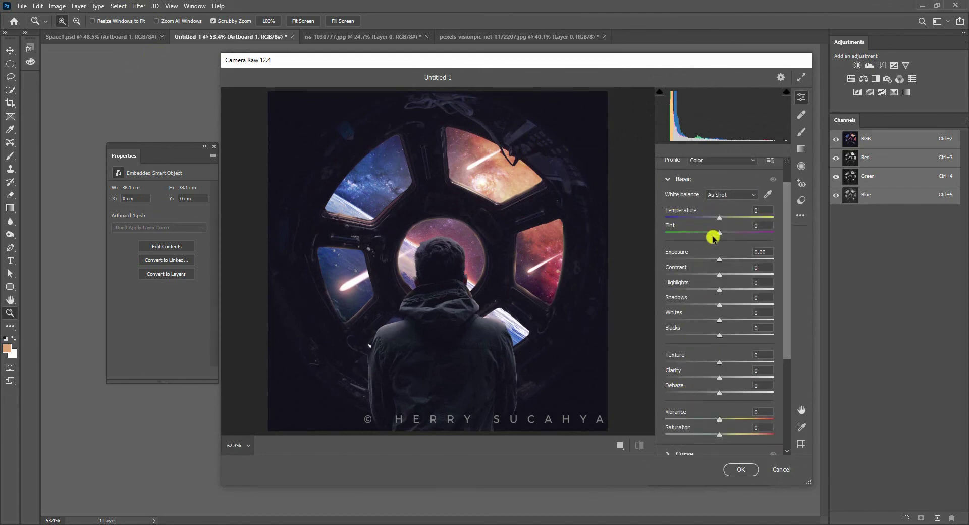
left_click_drag(787, 253, 780, 179)
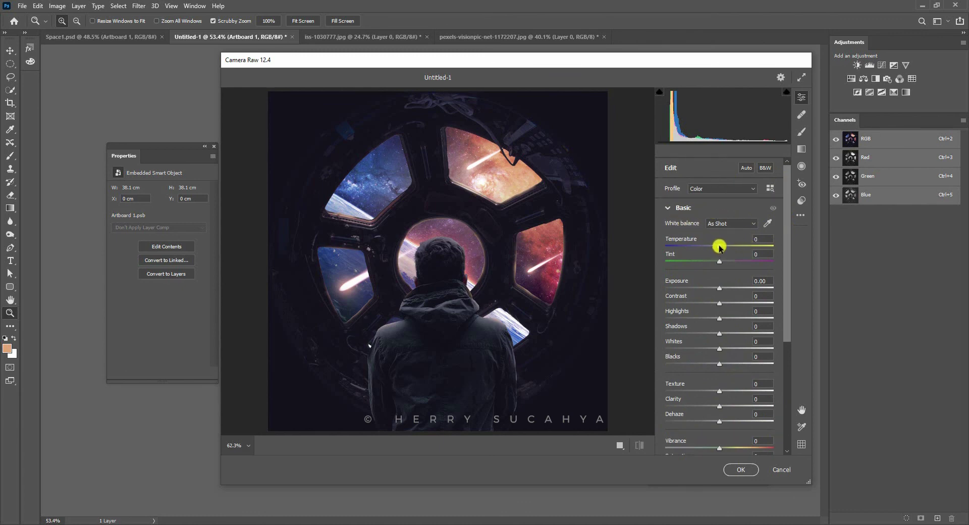
left_click_drag(718, 247, 711, 245)
Step: In Color Mixer, shift hues: Blues -23, Reds -17, Oranges -7, Purples -9
left_click(679, 211)
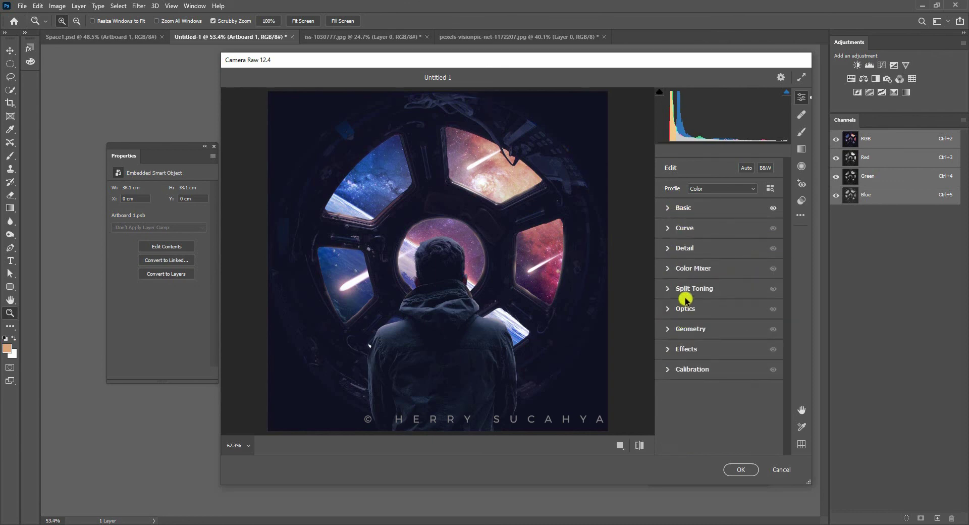
left_click(673, 268)
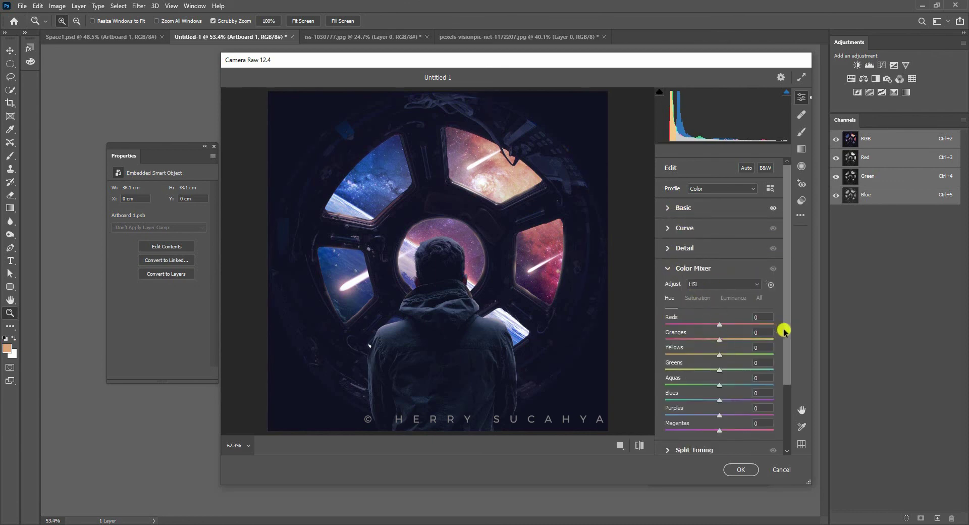
left_click_drag(785, 330, 786, 369)
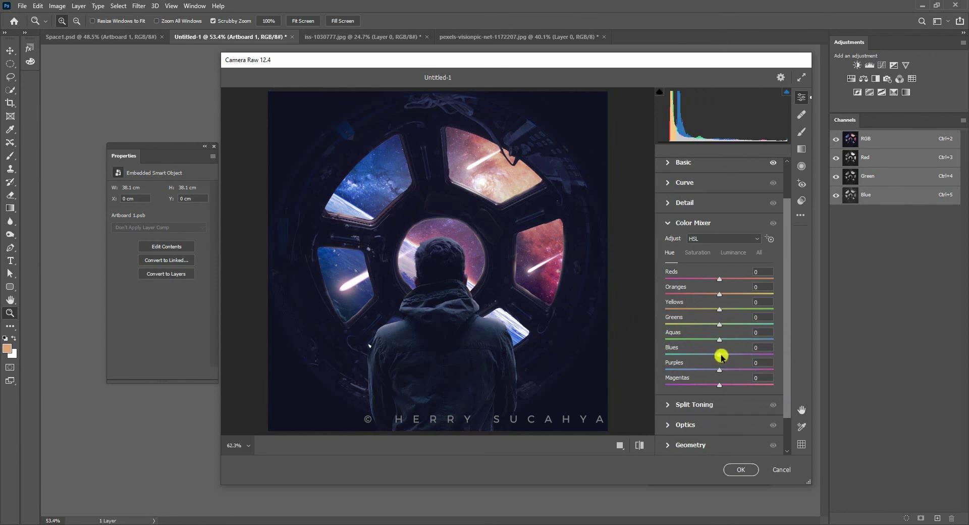
left_click_drag(721, 356, 713, 355)
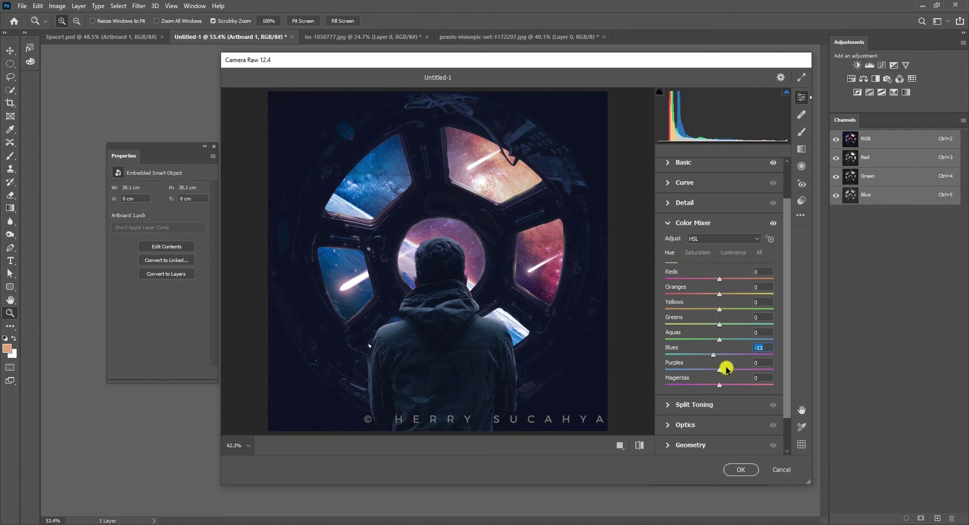
left_click_drag(713, 356, 707, 355)
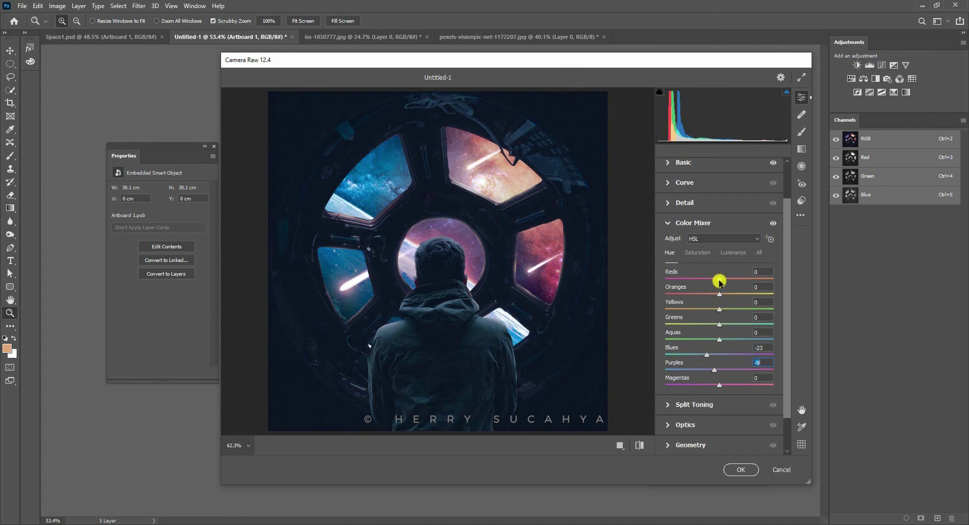
mouse_move(720, 281)
left_mouse_down()
mouse_move(711, 279)
mouse_move(715, 294)
left_mouse_up()
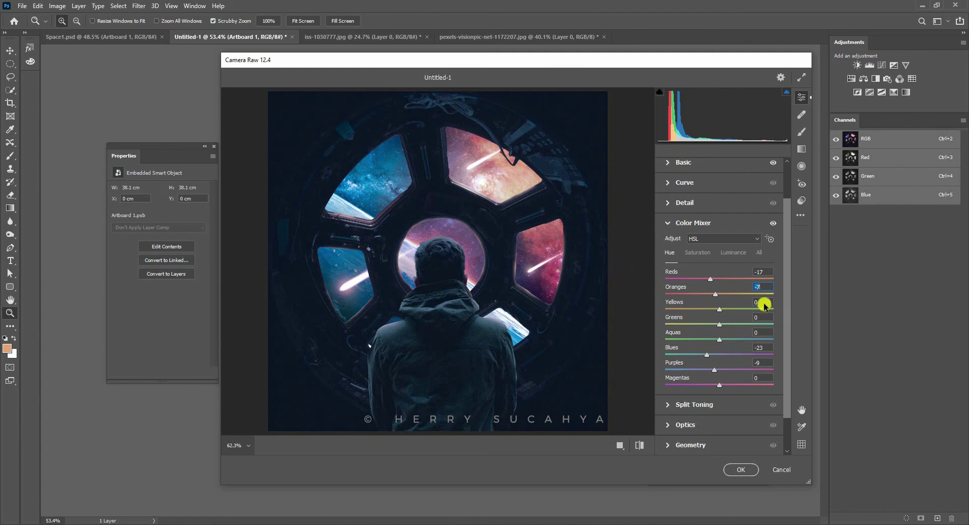
Step: Add light Grain of 8 under Effects
left_click(670, 223)
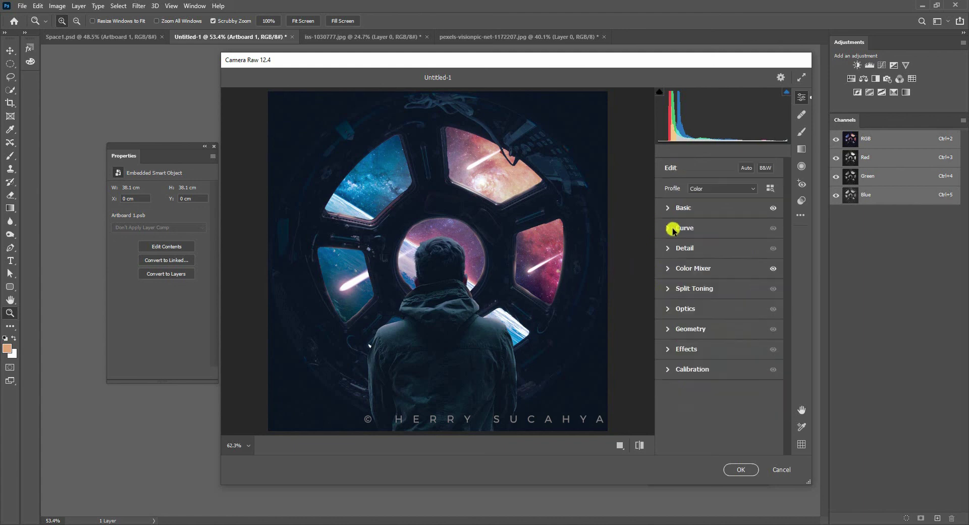
left_click(669, 349)
mouse_move(673, 374)
left_mouse_down()
mouse_move(699, 372)
mouse_move(674, 372)
left_mouse_up()
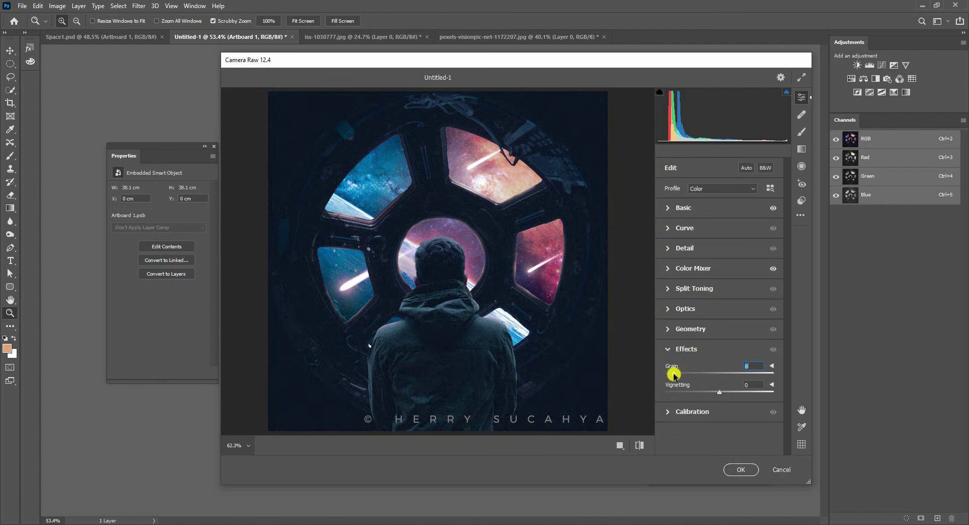
Step: Commit the Camera Raw grade as a smart filter on Artboard 1
left_click(741, 469)
key("t")
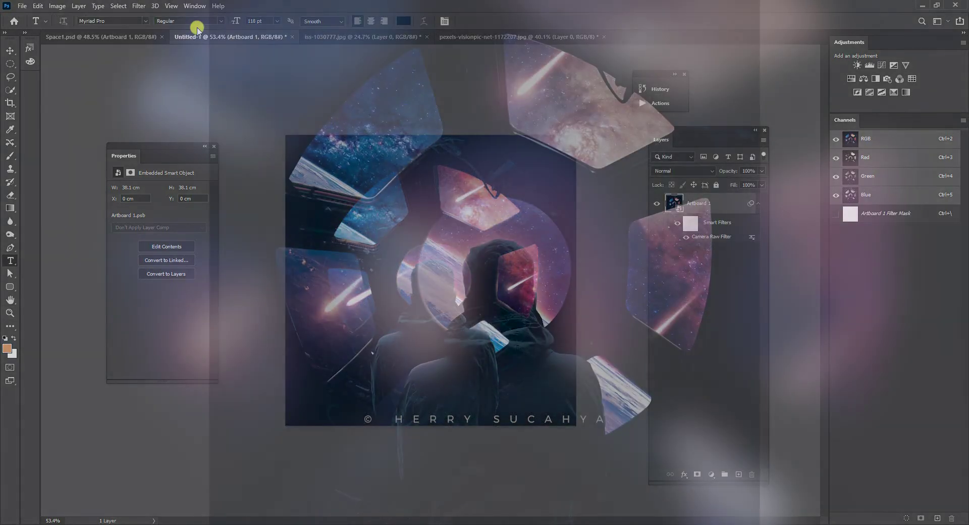